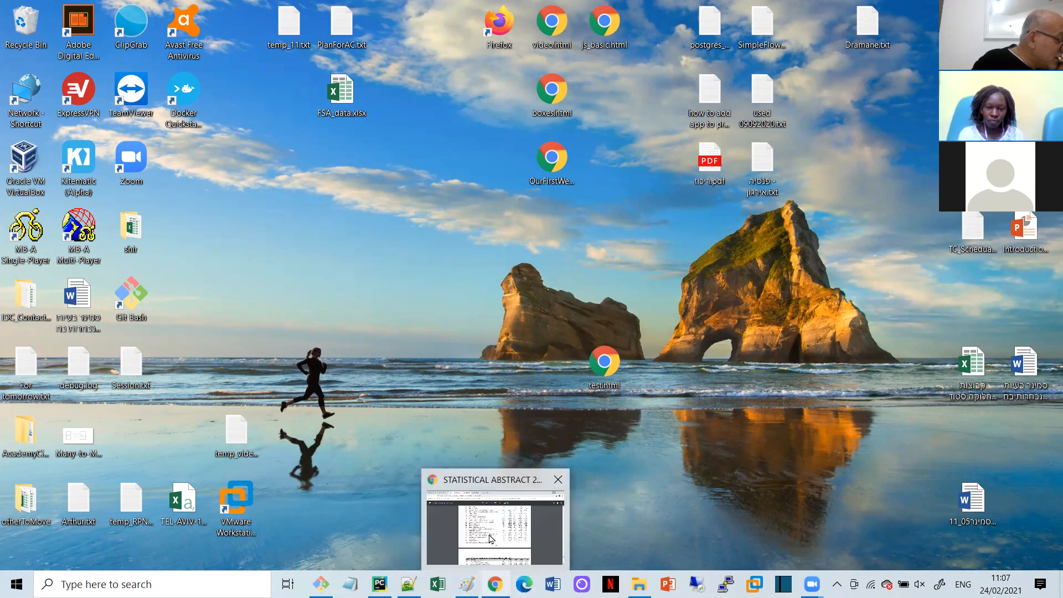
Switch to STATISTICAL ABSTRACT 2020.pdf in Chrome and copy the header row of Table 4.3 N, from SITC2 through 2019
click(493, 538)
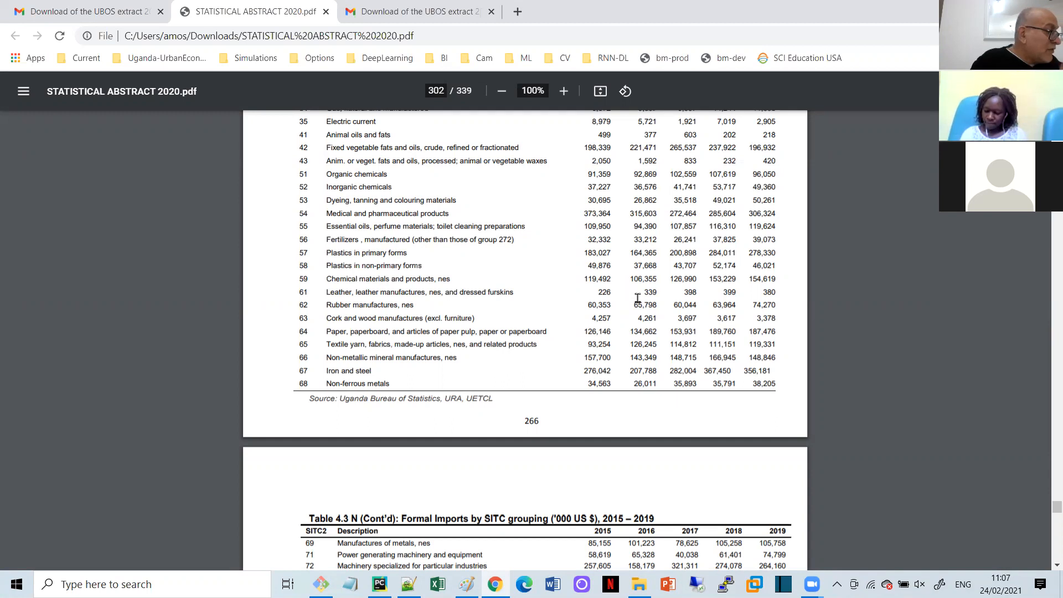
scroll(461, 336, up, 15)
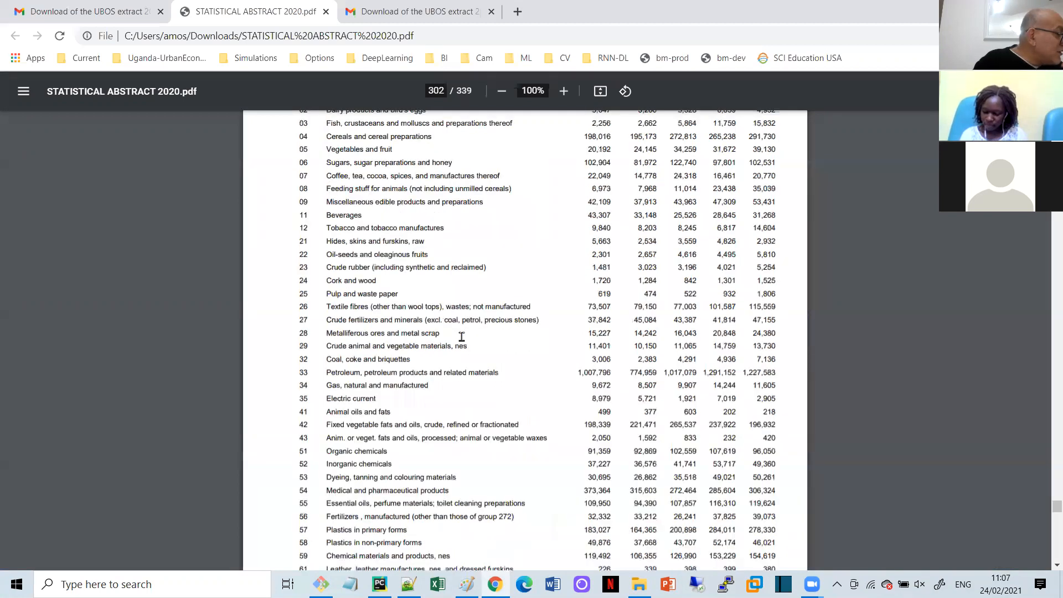
scroll(461, 337, up, 8)
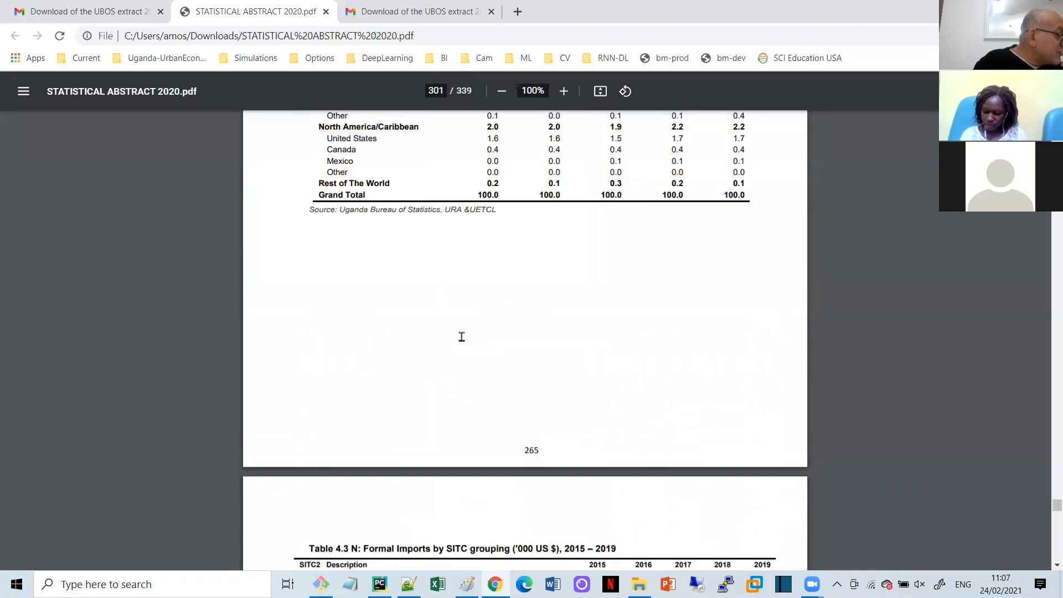
scroll(461, 336, down, 15)
scroll(461, 336, down, 2)
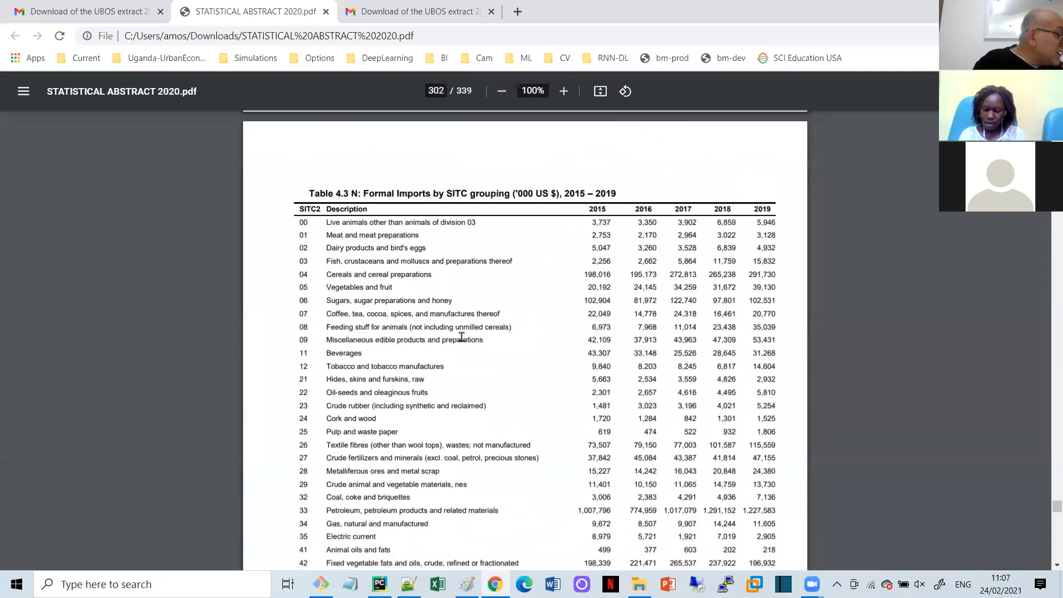
drag(299, 205, 748, 215)
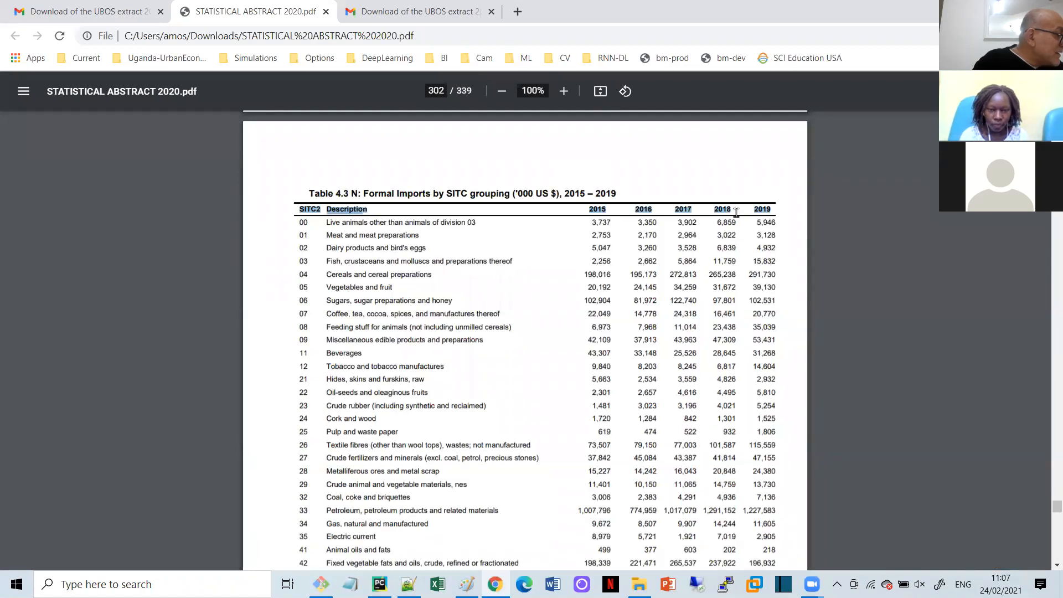
right_click(645, 213)
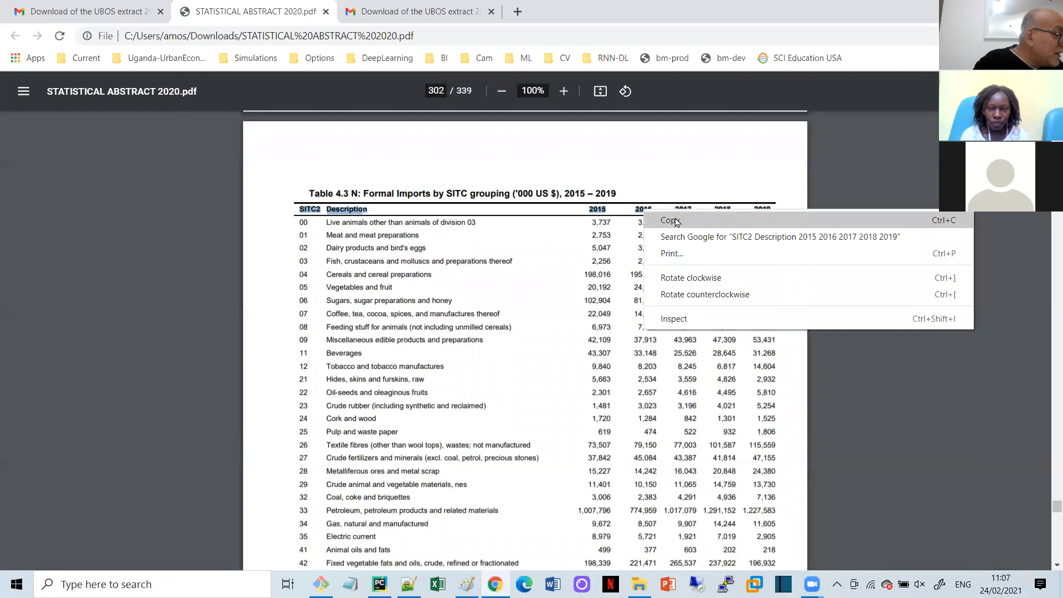
click(675, 219)
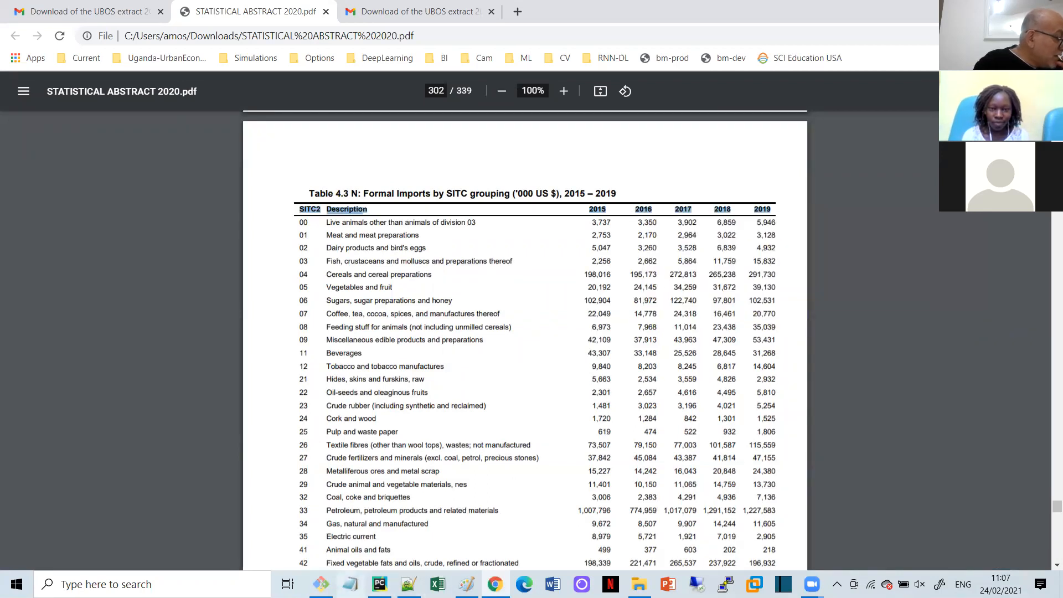
Switch to Notepad and paste the copied header row into the empty document
click(350, 584)
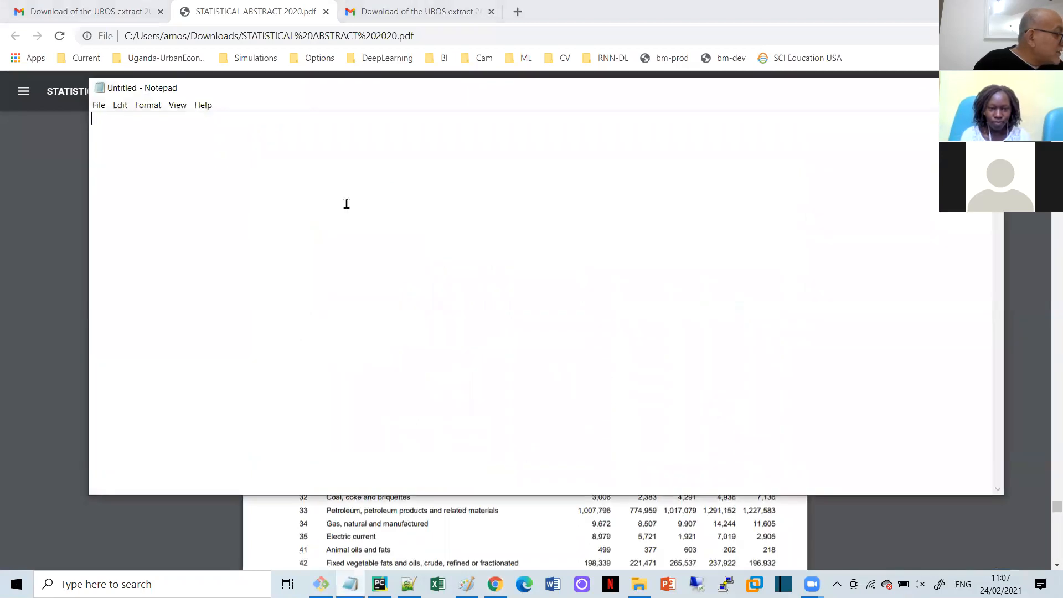
right_click(330, 154)
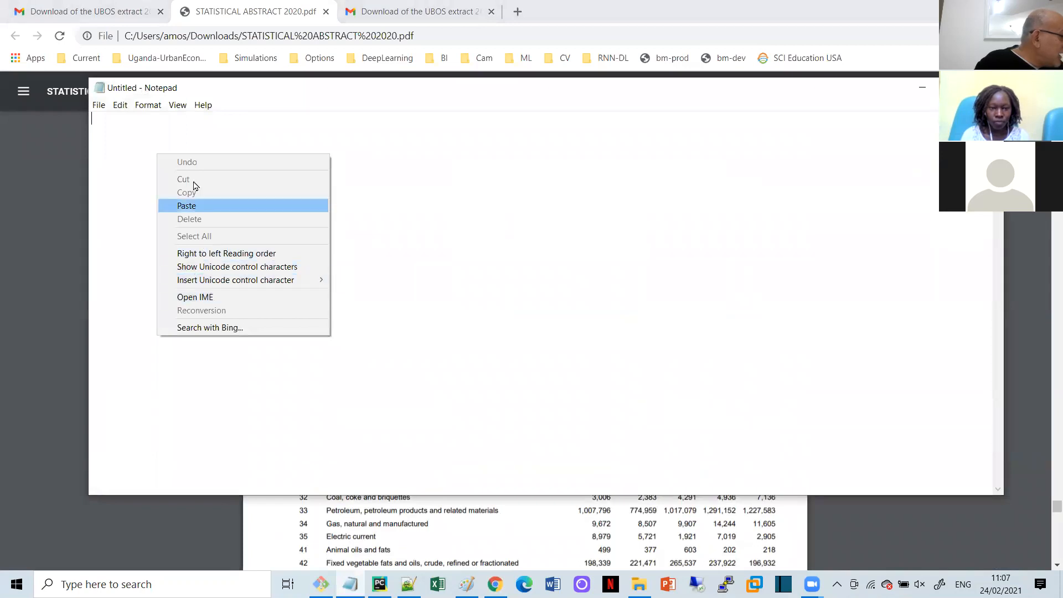
click(203, 206)
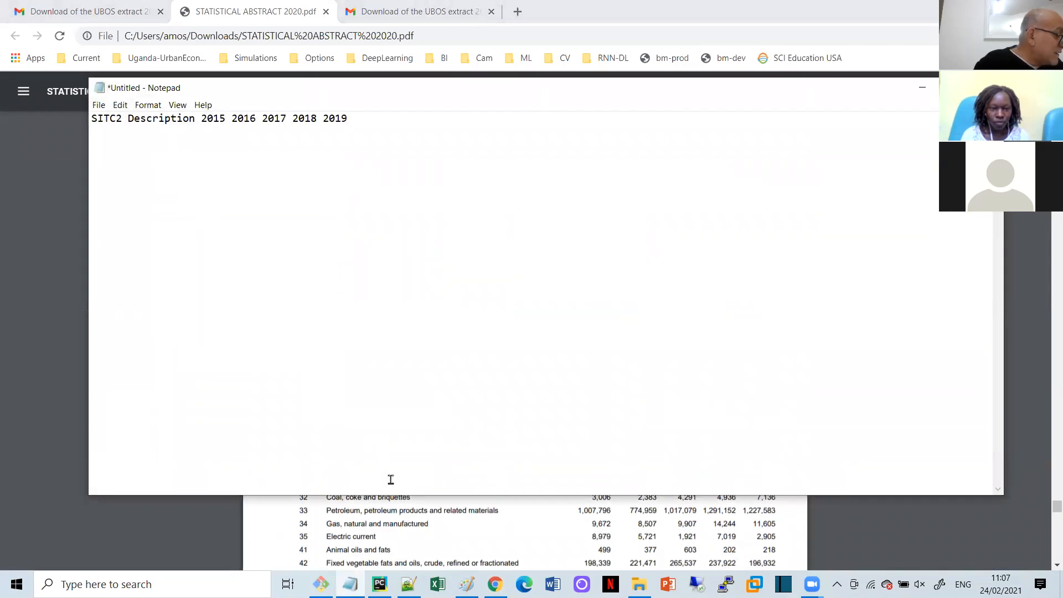
Return to the PDF in Chrome and copy all Table 4.3 N rows from SITC2 00 through 97 across both pages, excluding the total
click(398, 497)
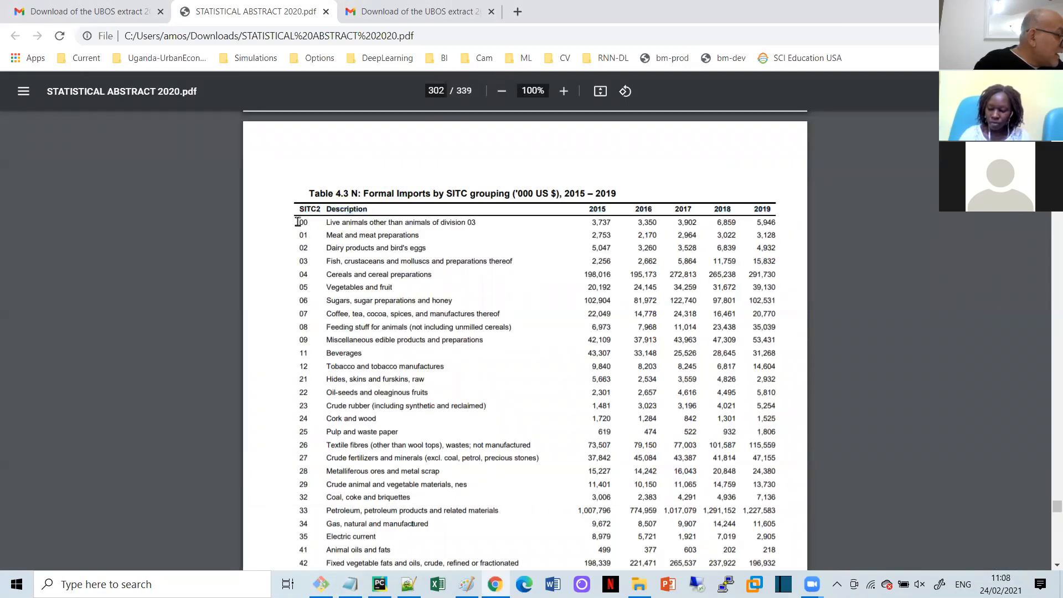
drag(302, 222, 496, 568)
scroll(525, 340, down, 3)
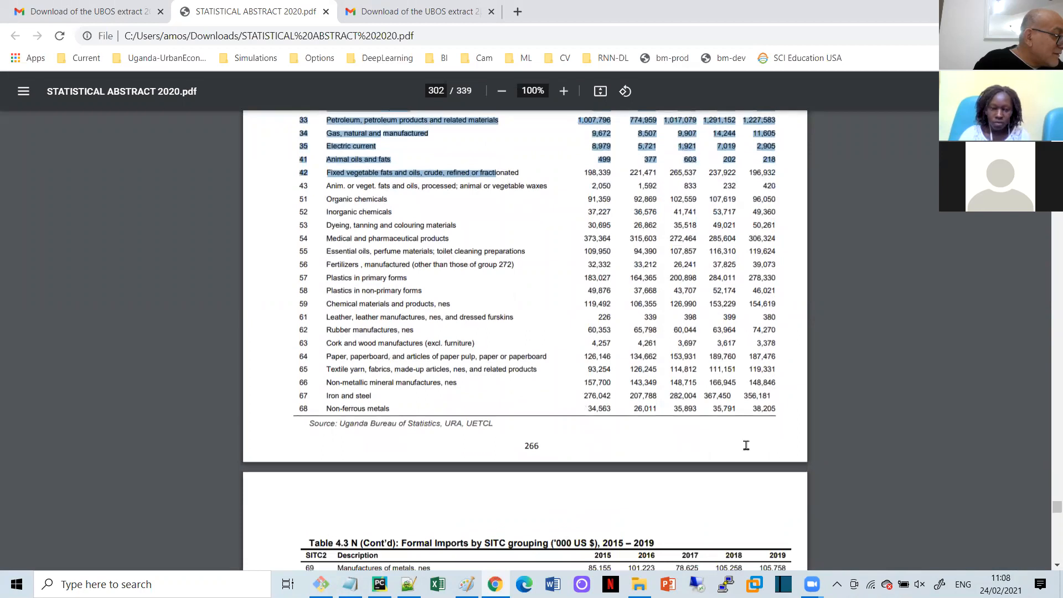
shift+click(777, 410)
scroll(782, 399, down, 6)
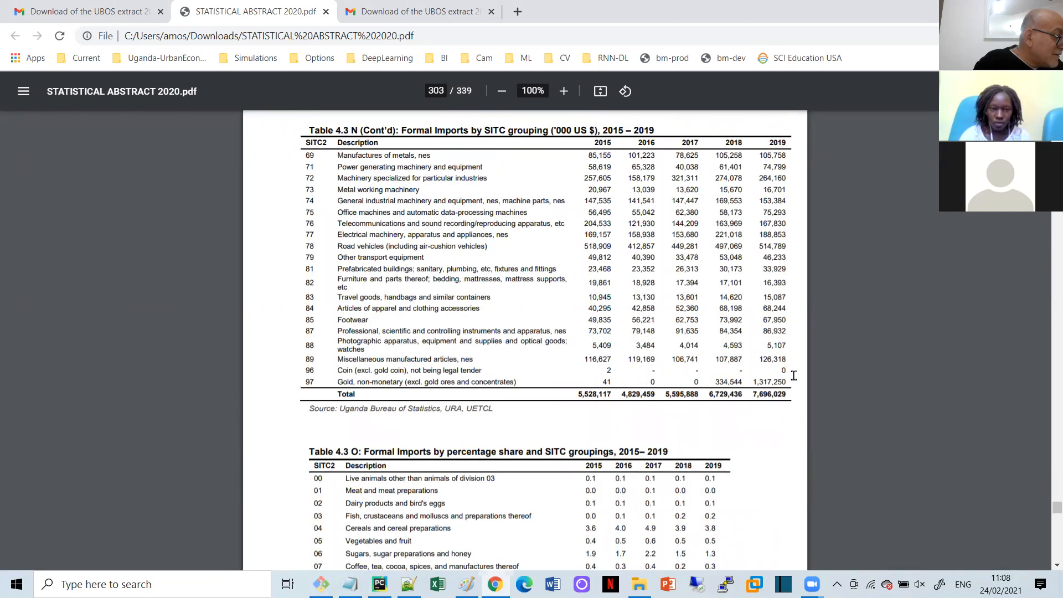
shift+click(790, 372)
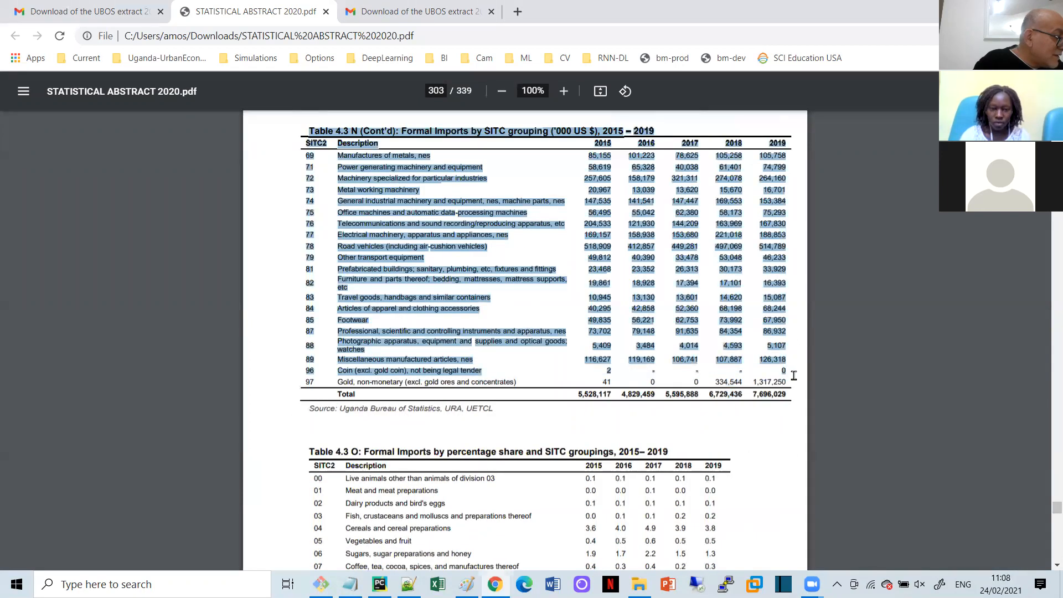
shift+click(781, 378)
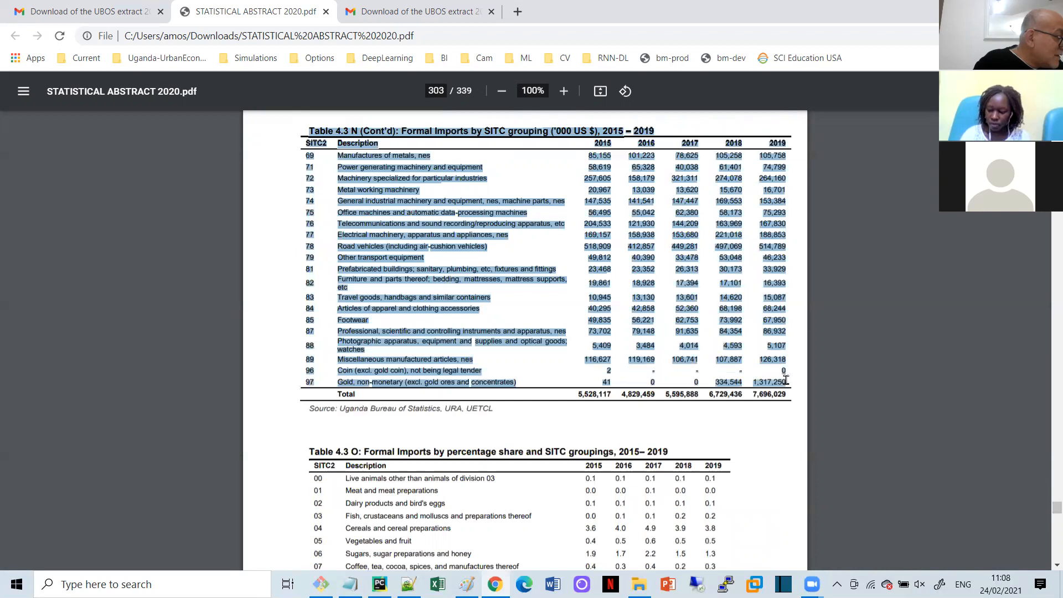
right_click(443, 310)
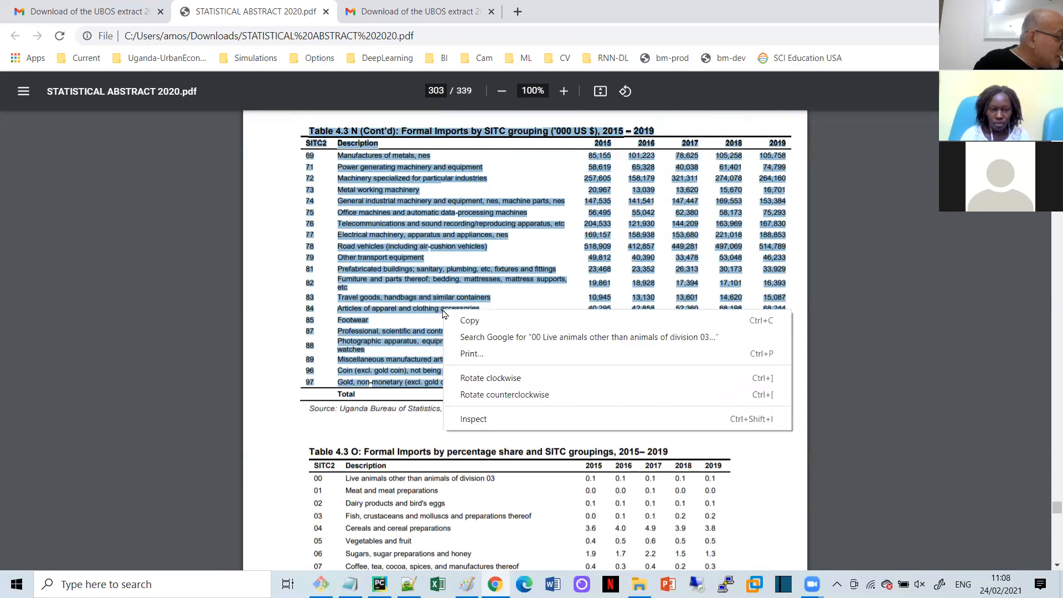
click(460, 317)
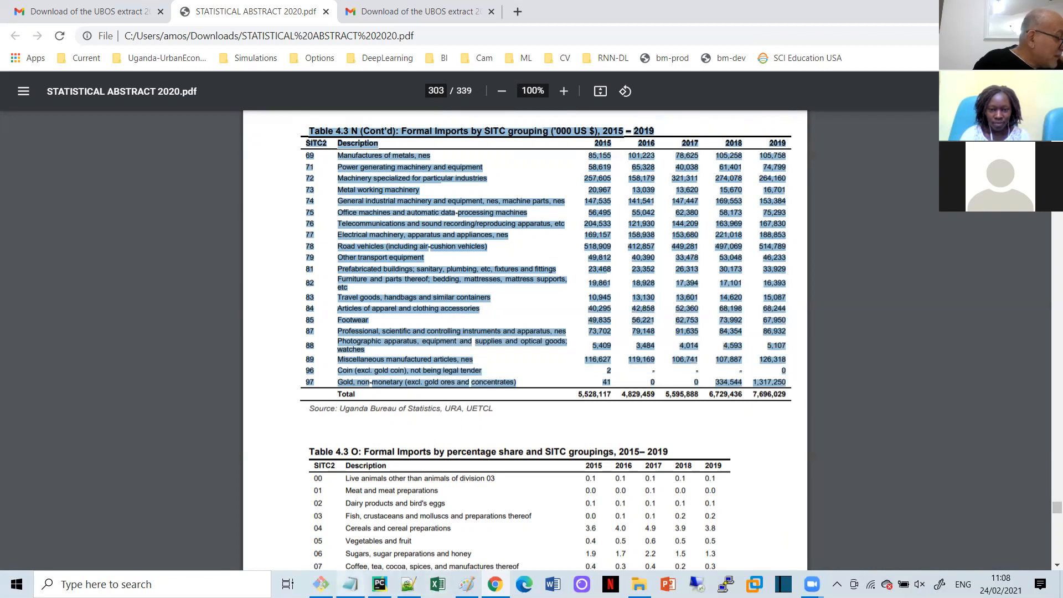
Switch to Notepad and paste the copied table rows beneath the header line
click(350, 584)
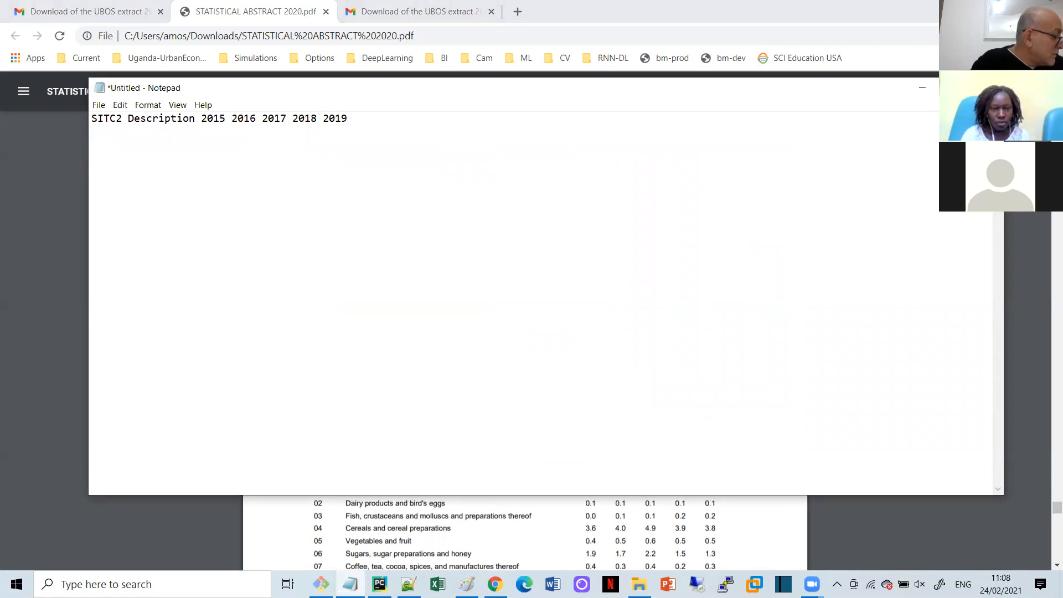
key(ctrl+v)
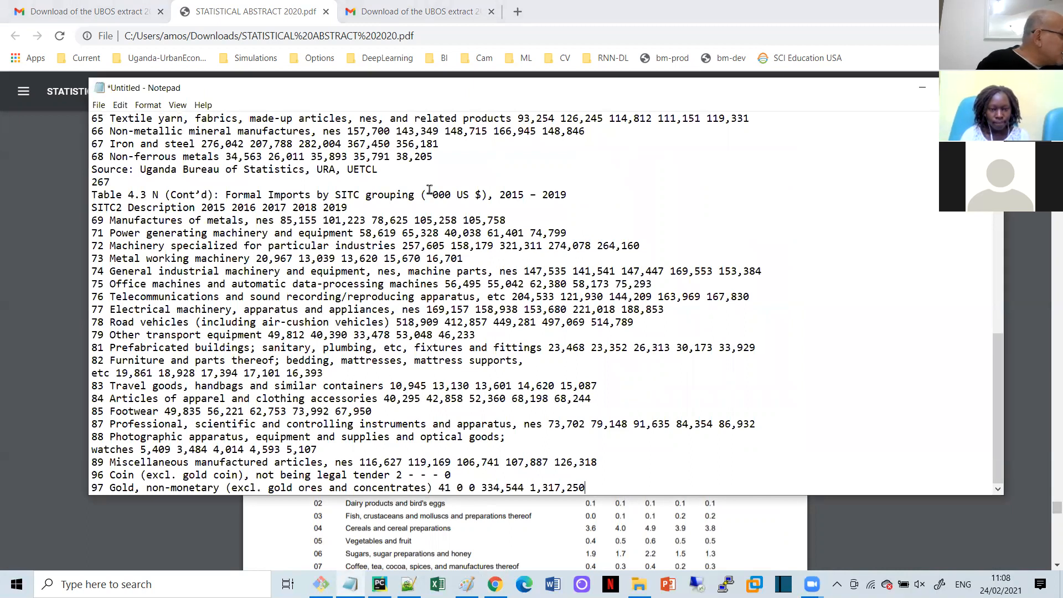
scroll(429, 190, up, 12)
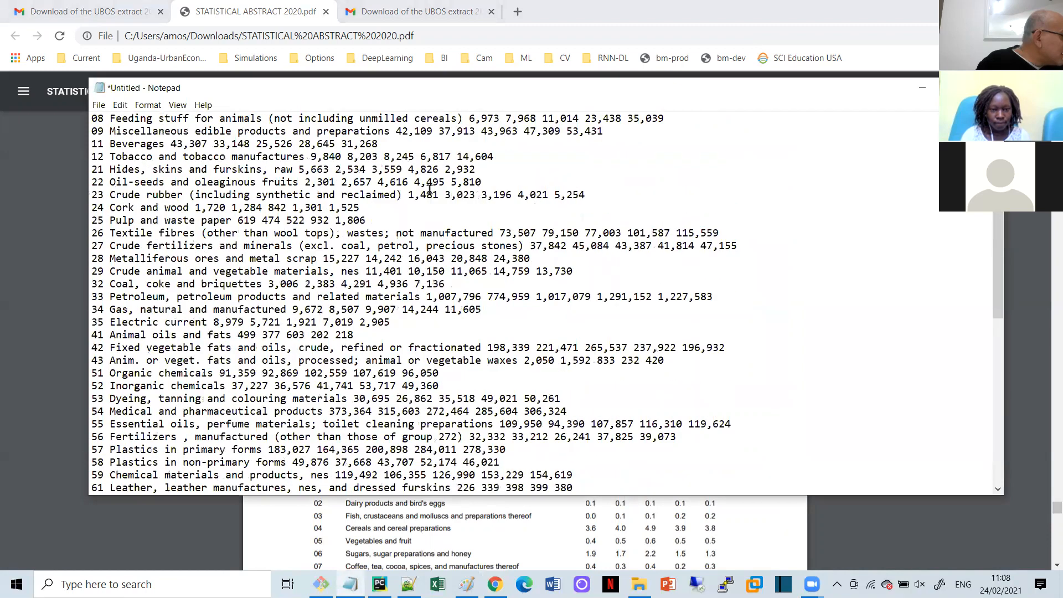
scroll(430, 189, up, 3)
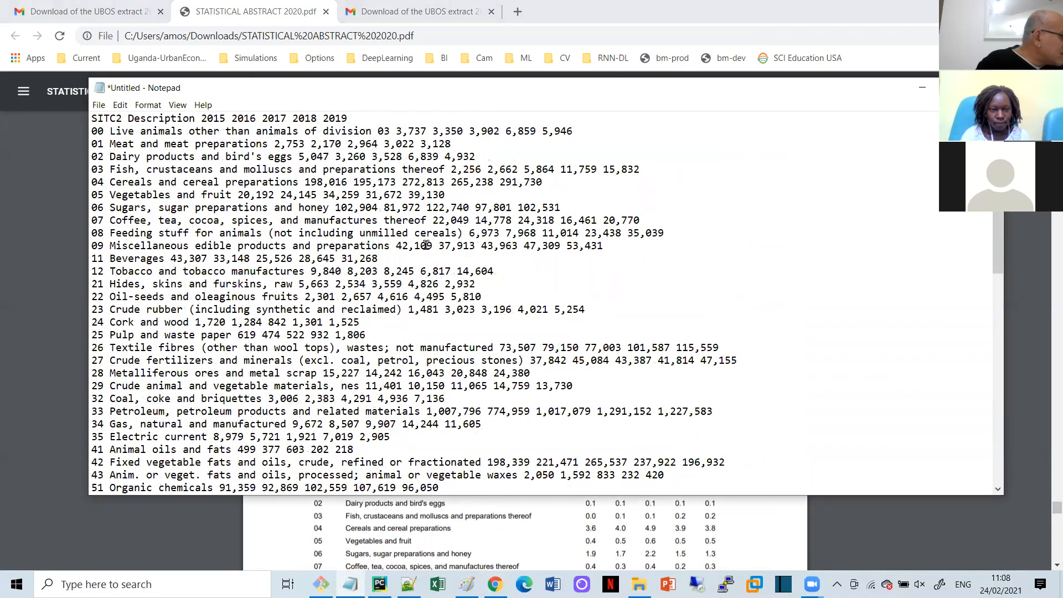
Delete the source note, page number 267, continued-table title and repeated header between rows 68 and 69
scroll(426, 239, down, 3)
scroll(427, 236, down, 6)
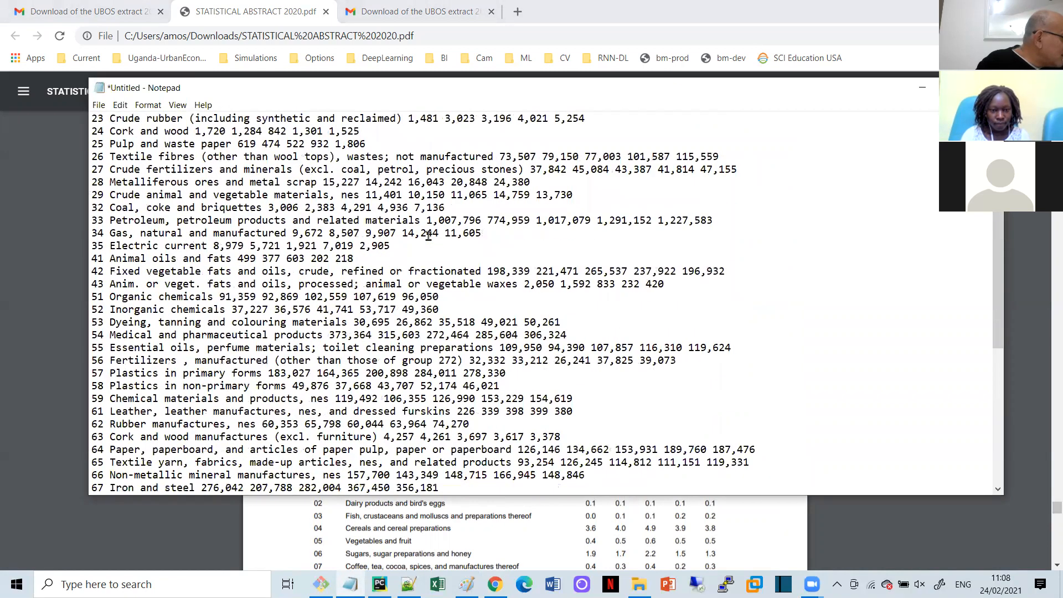
scroll(428, 235, down, 1)
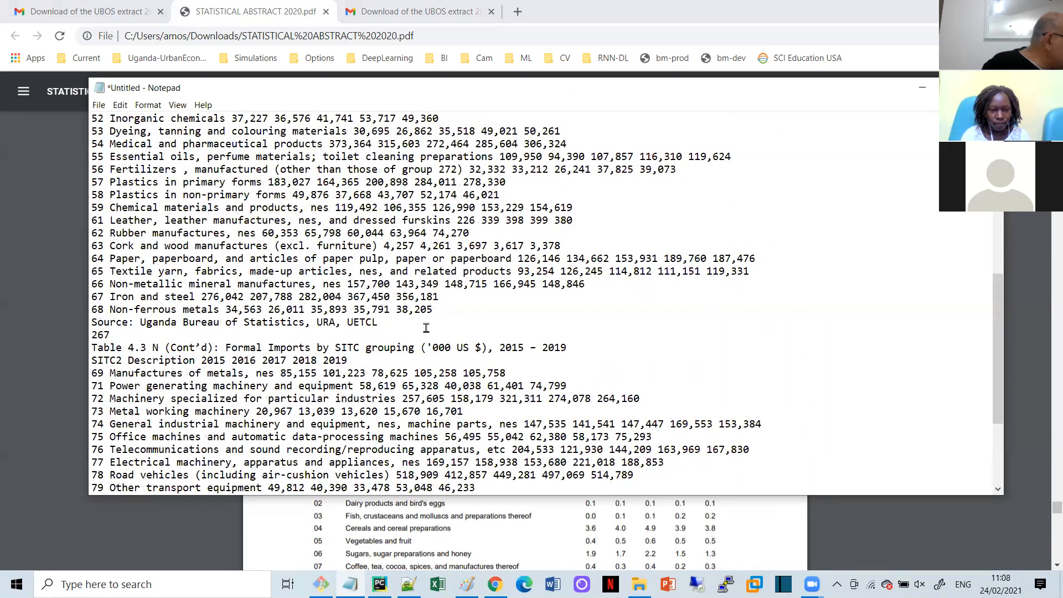
scroll(424, 330, down, 2)
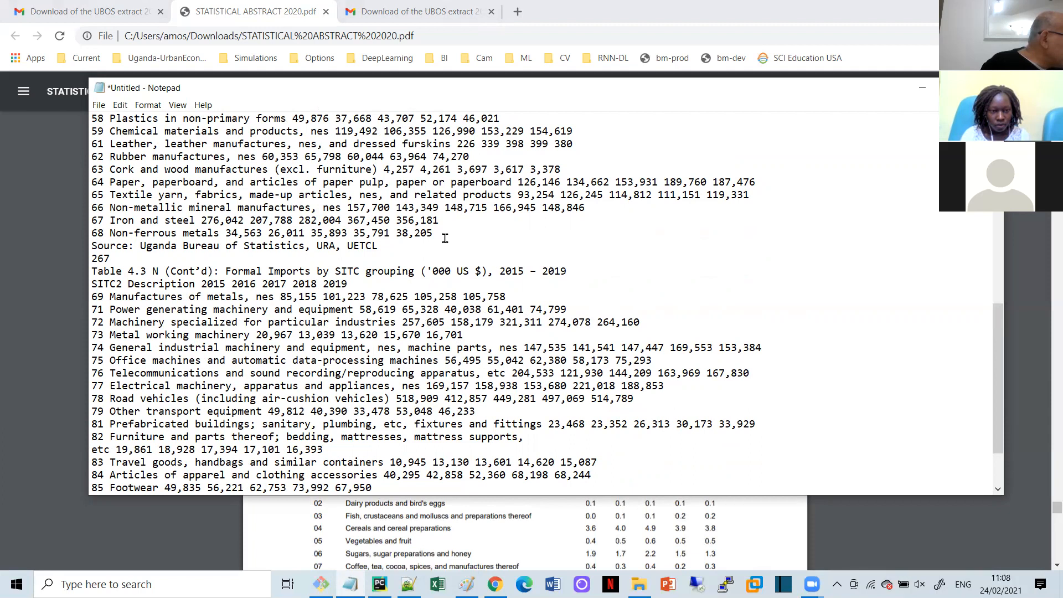
drag(443, 237, 617, 278)
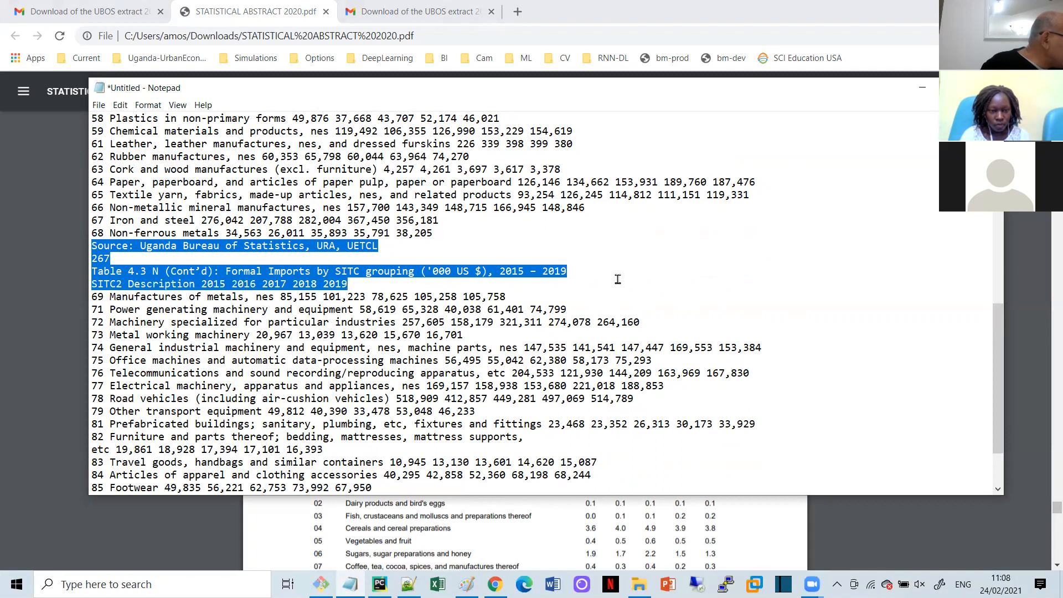
key(Delete)
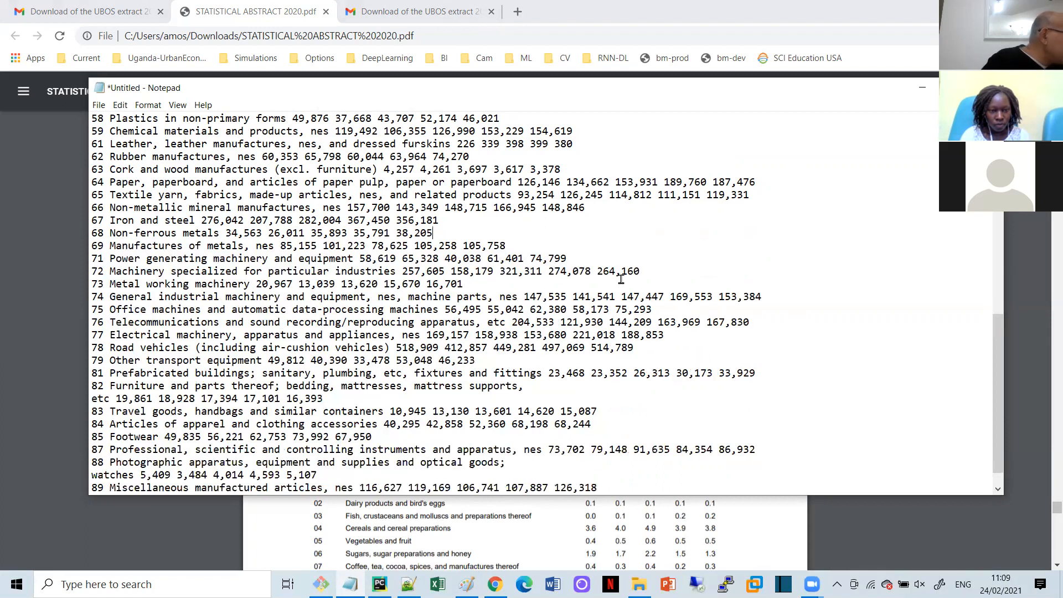
scroll(621, 278, down, 1)
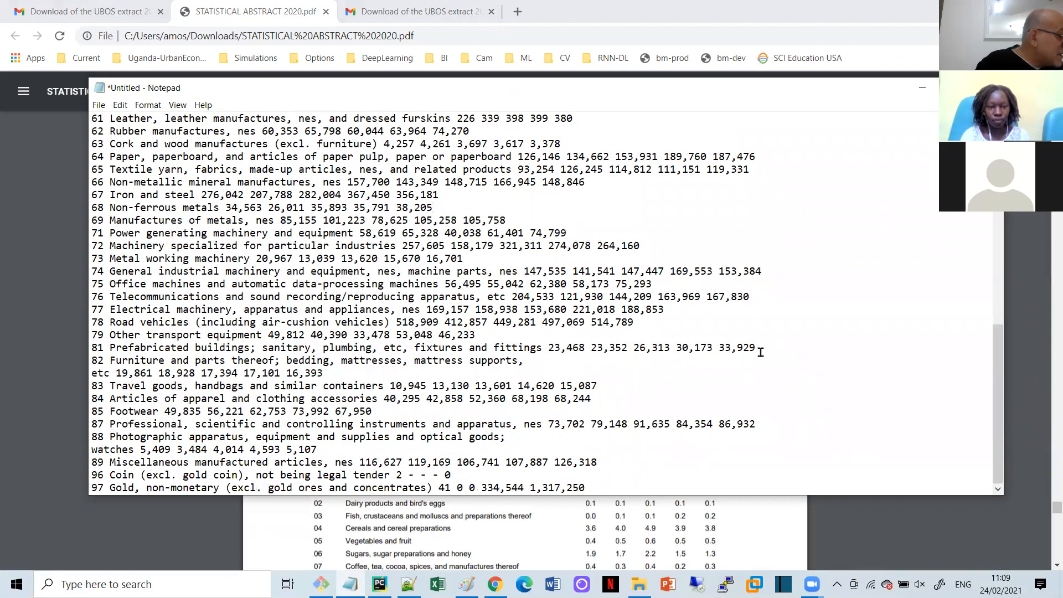
Switch to the PDF in Chrome, clear the selection and review Table 4.3 N from its first row to its total
key(alt+Tab)
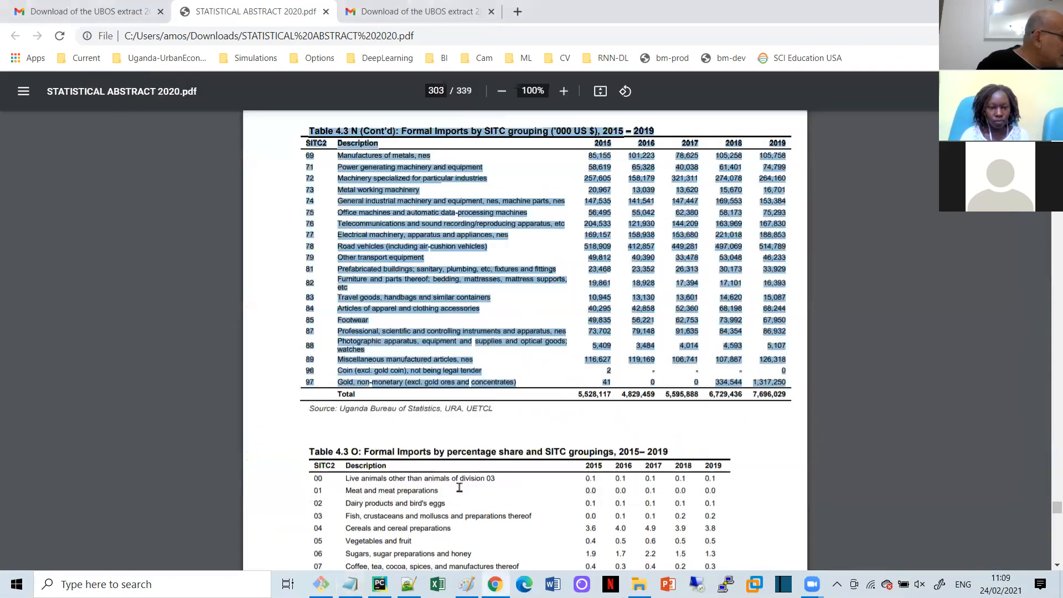
click(374, 293)
scroll(376, 289, up, 5)
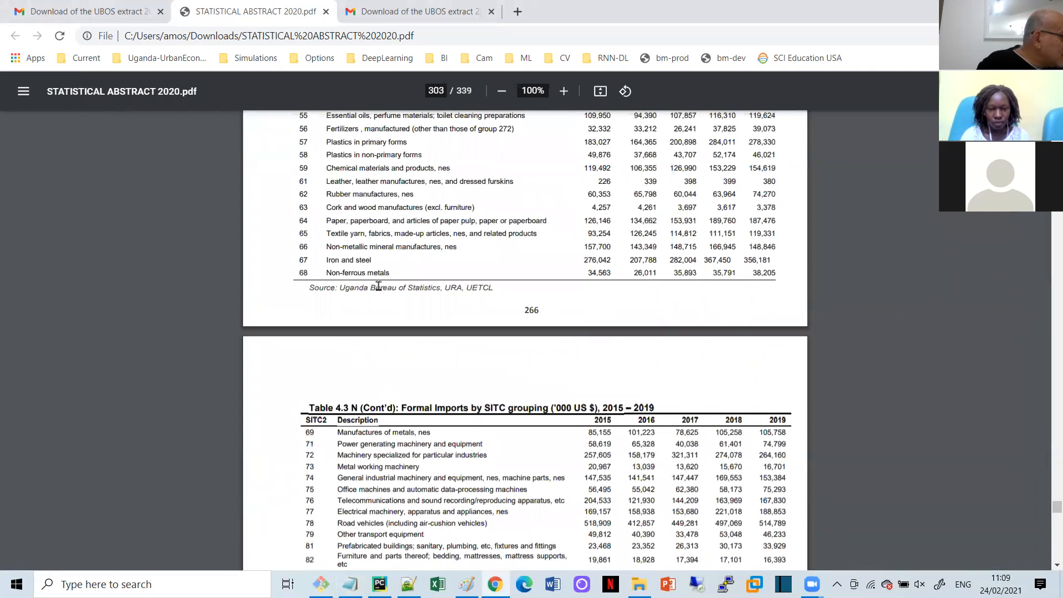
scroll(379, 282, up, 9)
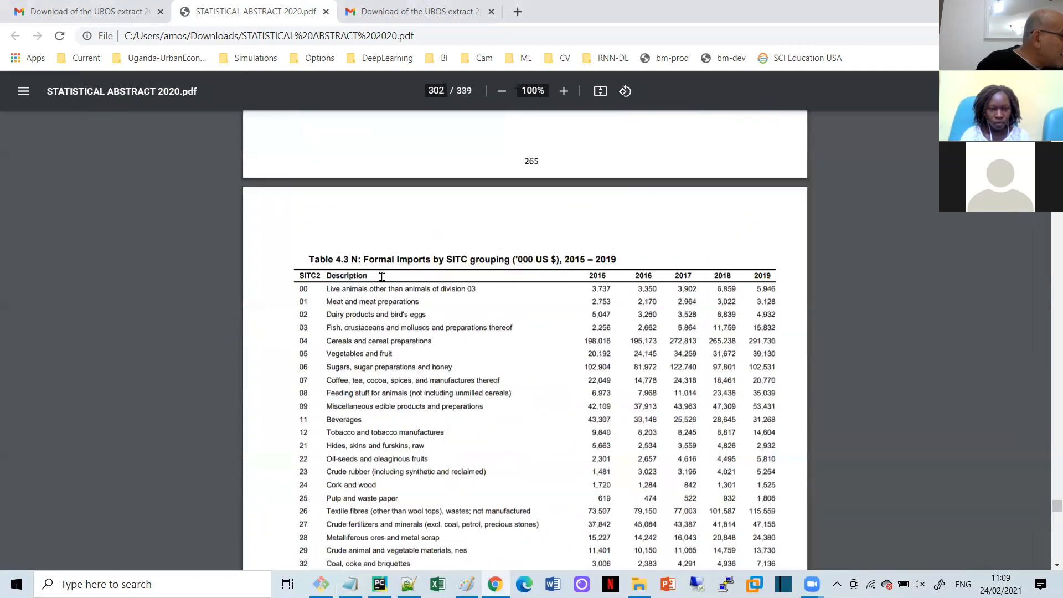
scroll(387, 299, down, 11)
scroll(404, 326, down, 6)
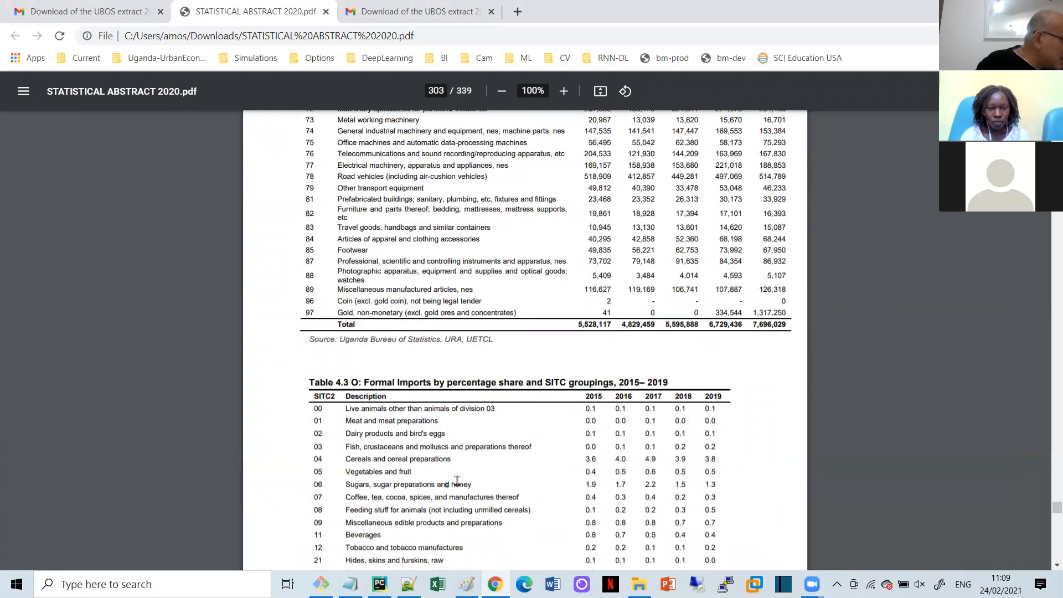
Switch to Notepad and save the text in Downloads as asio_homework_import_.txt, replacing the existing file
click(351, 582)
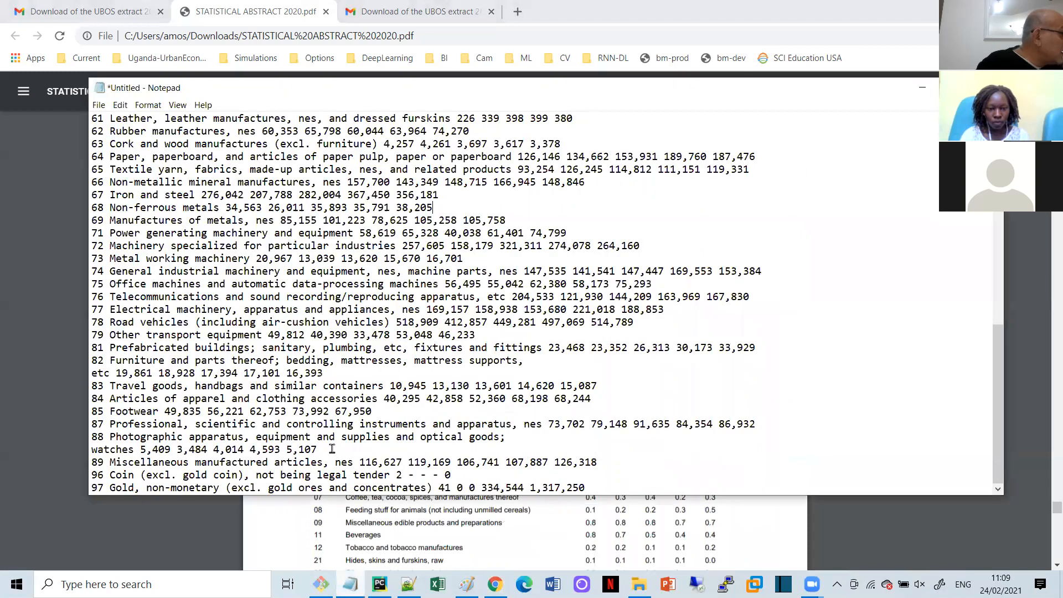
click(99, 105)
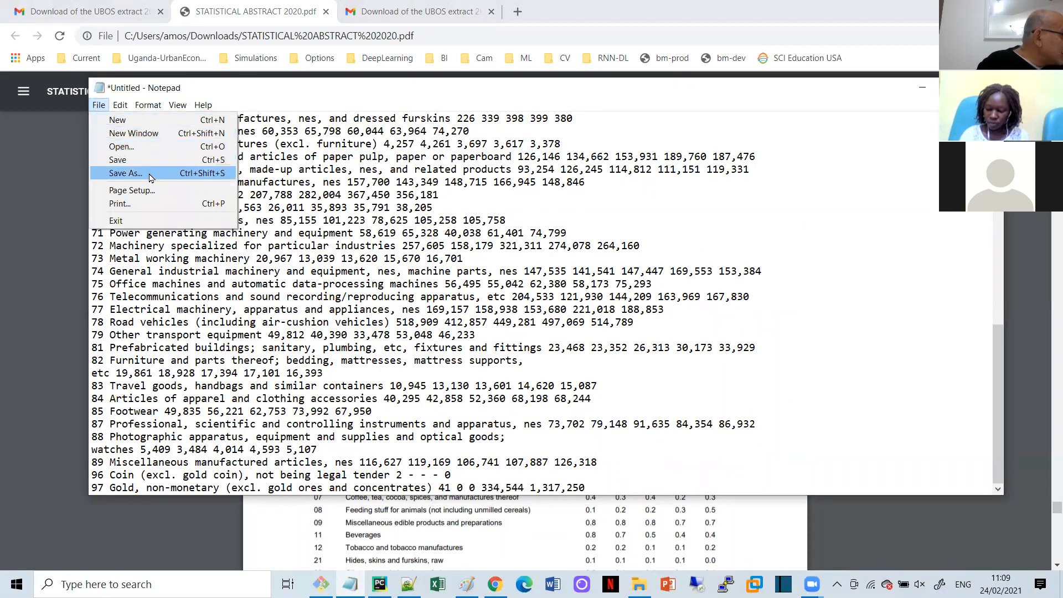
click(213, 222)
key(ctrl+s)
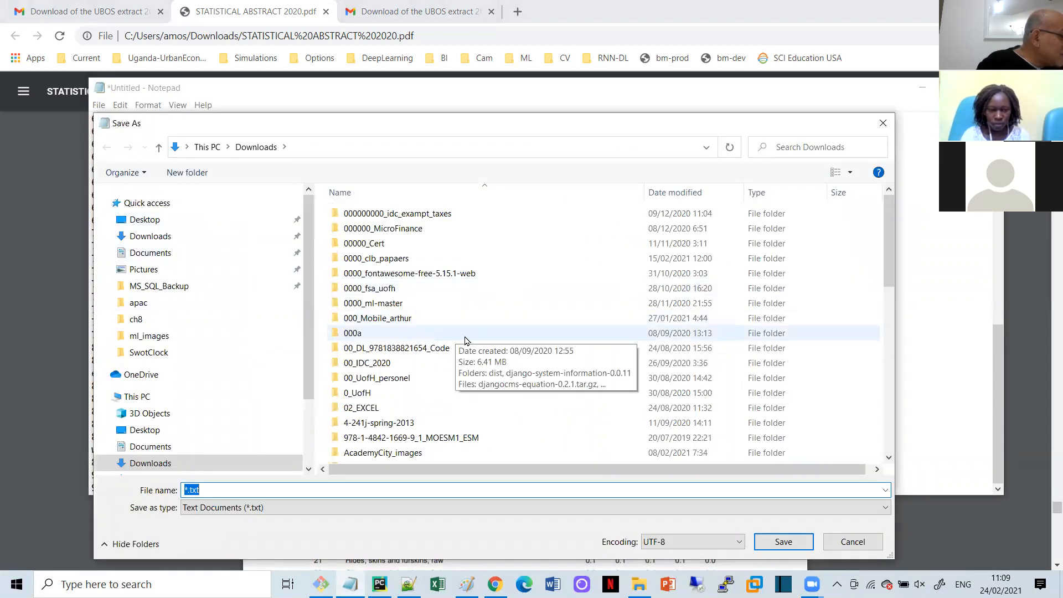
scroll(464, 340, down, 15)
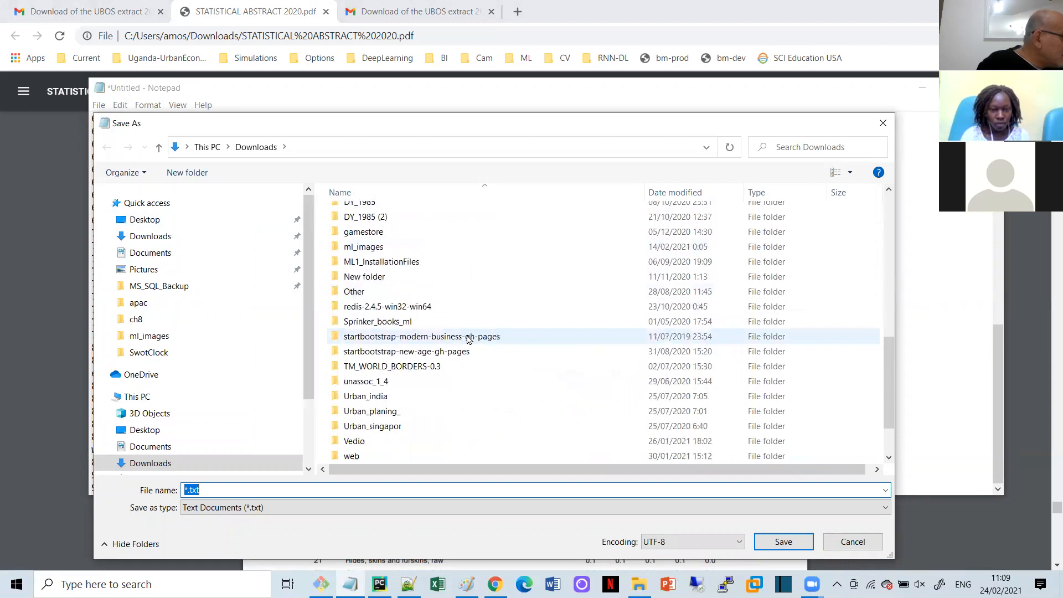
scroll(467, 339, down, 2)
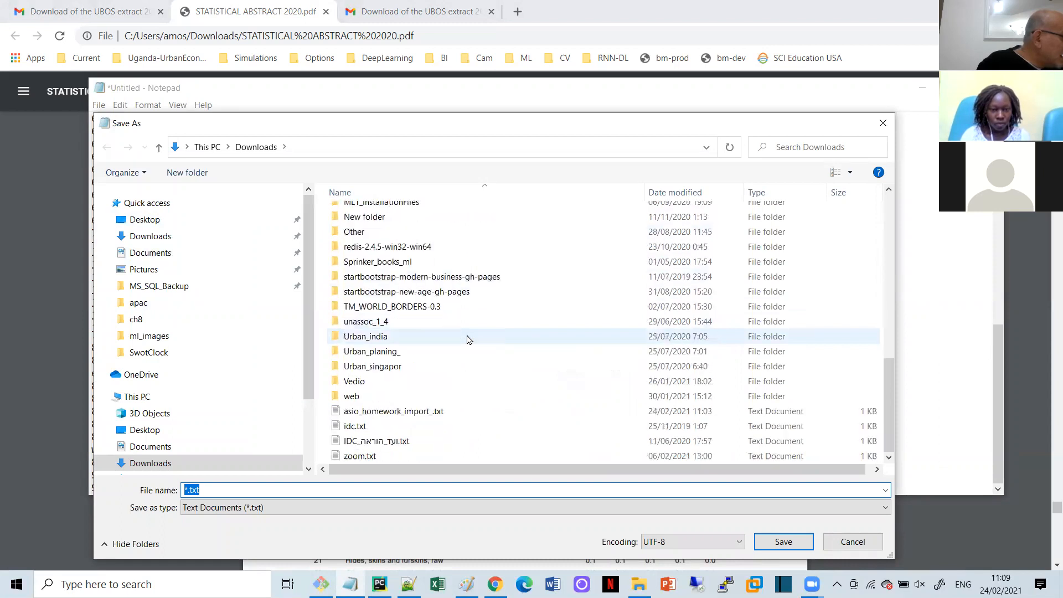
click(450, 412)
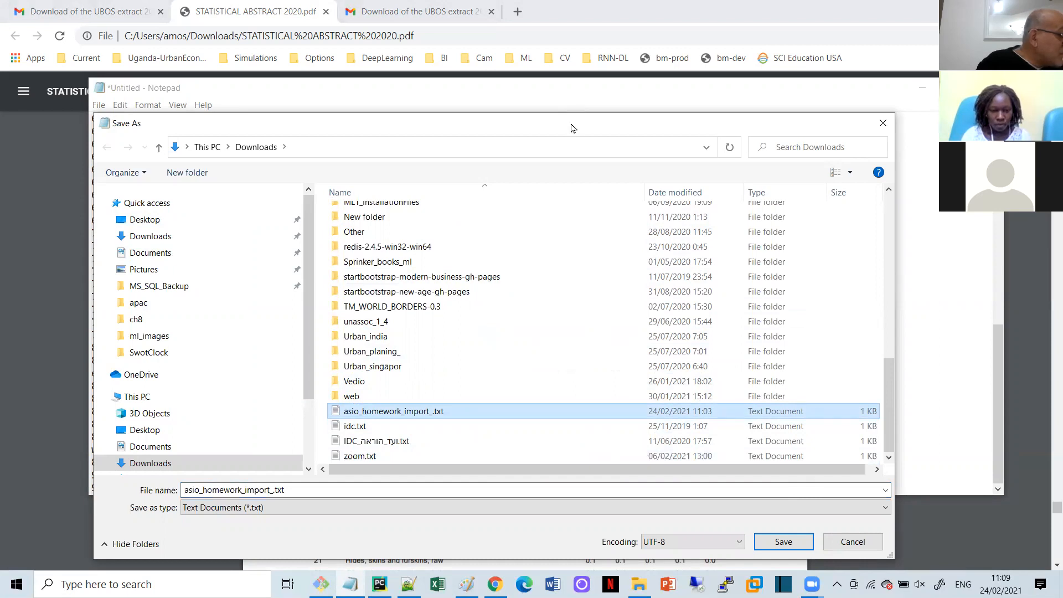
drag(572, 129, 545, 27)
click(761, 441)
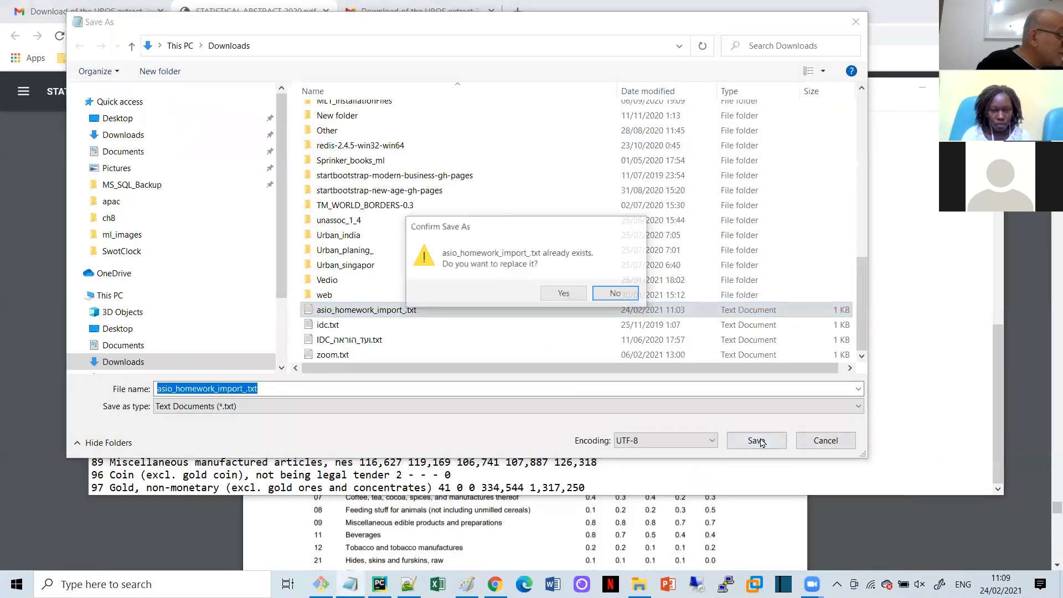
click(567, 295)
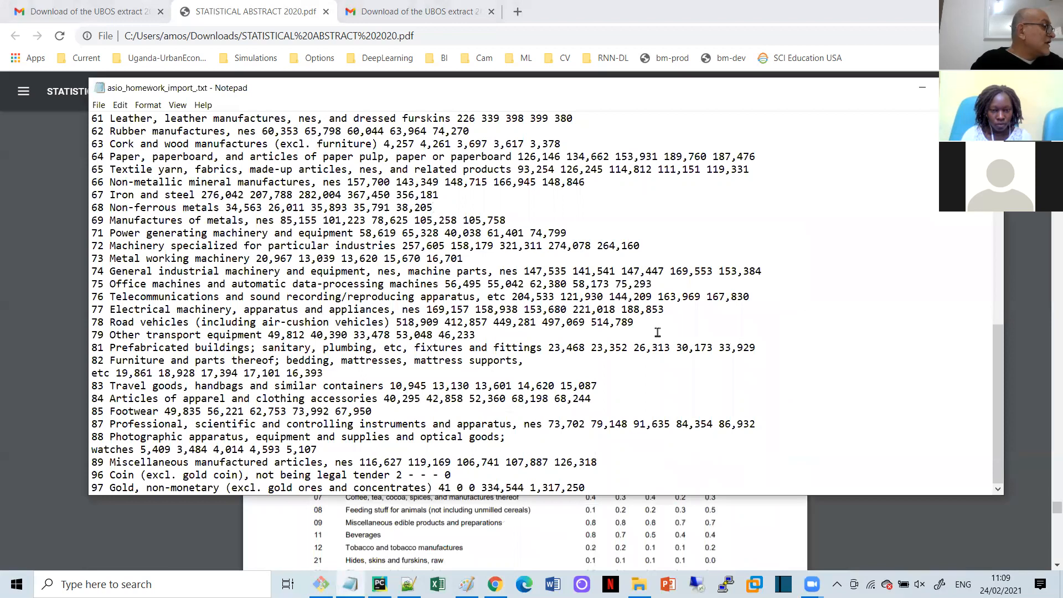
Use Replace to change every space between the column names in the header line to a semicolon
scroll(318, 206, up, 13)
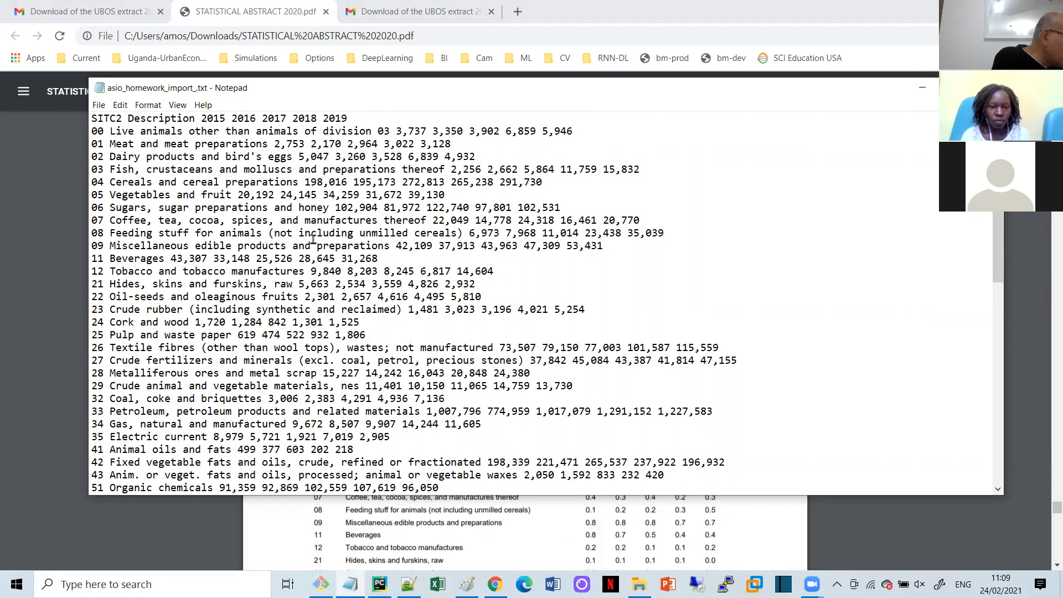
key(ctrl+h)
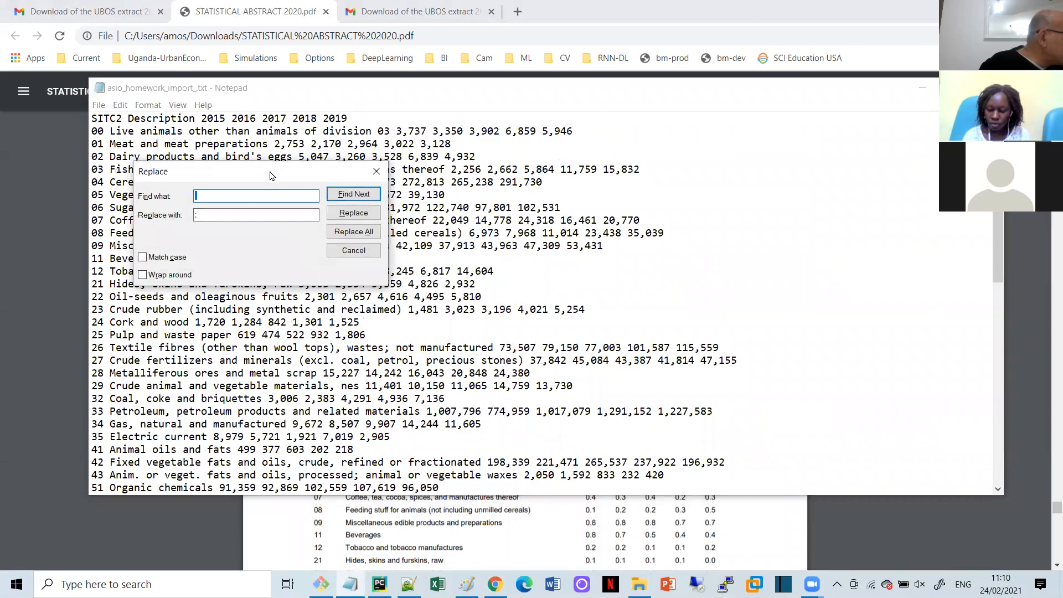
drag(270, 175, 475, 207)
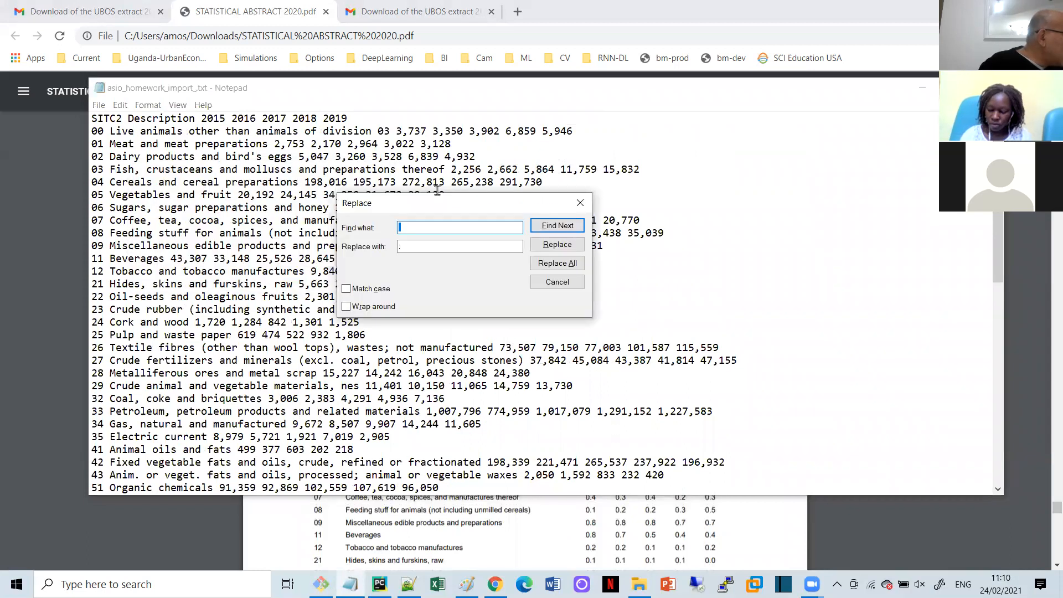
click(127, 119)
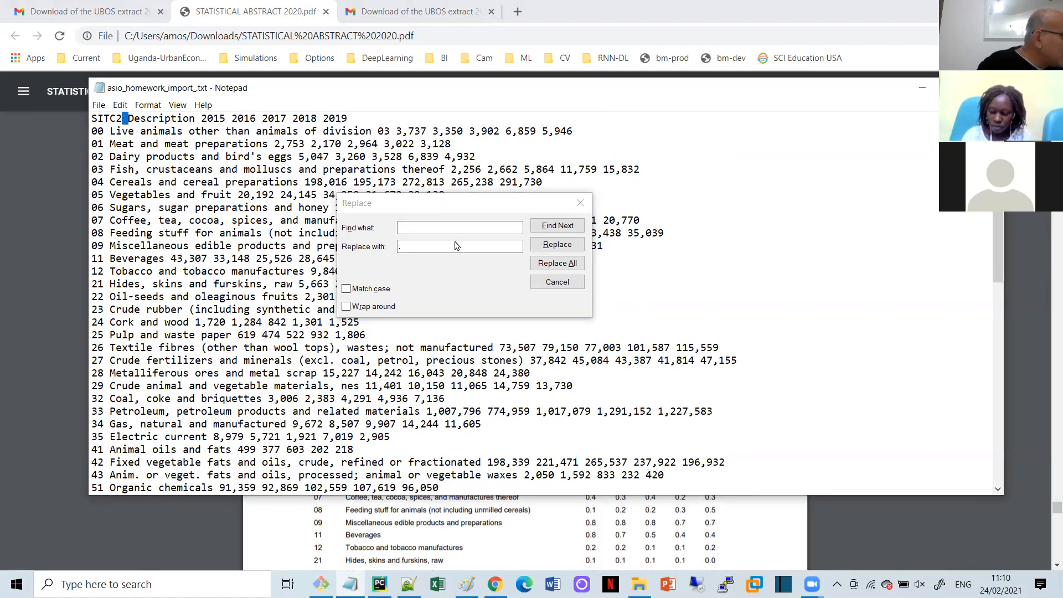
click(434, 226)
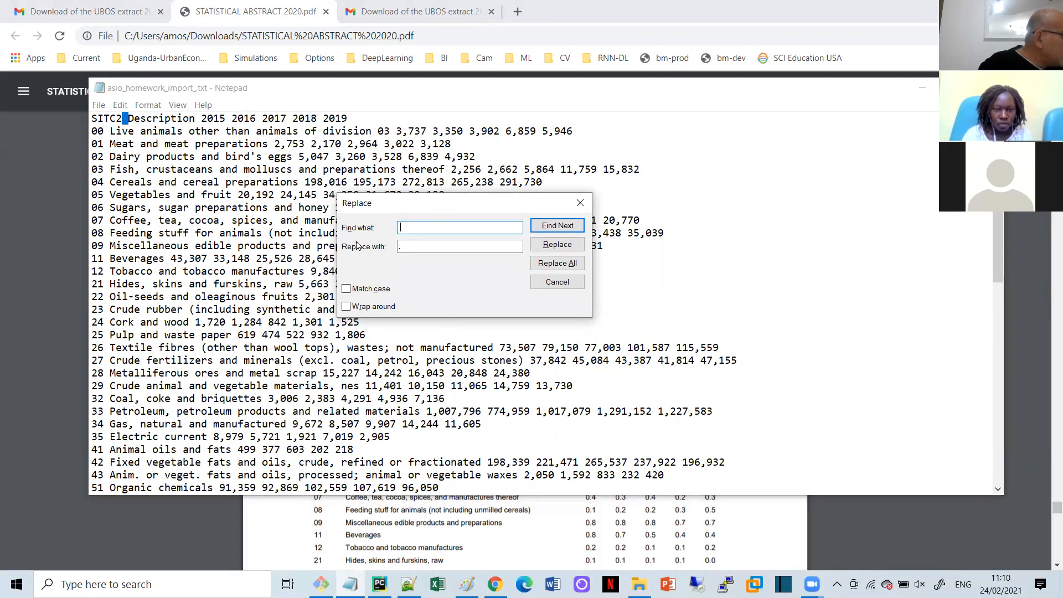
click(399, 246)
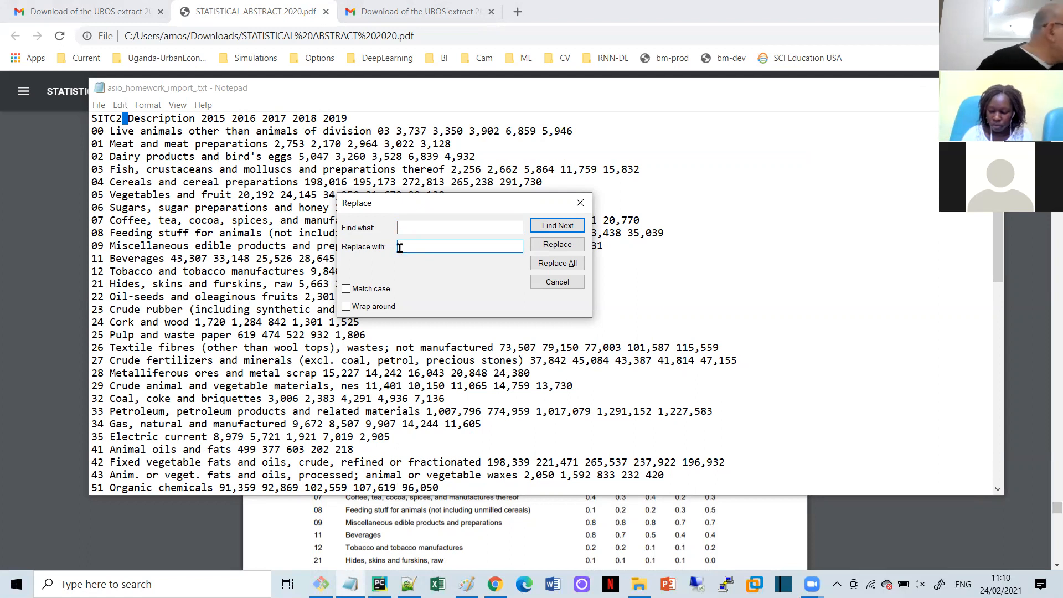
click(105, 118)
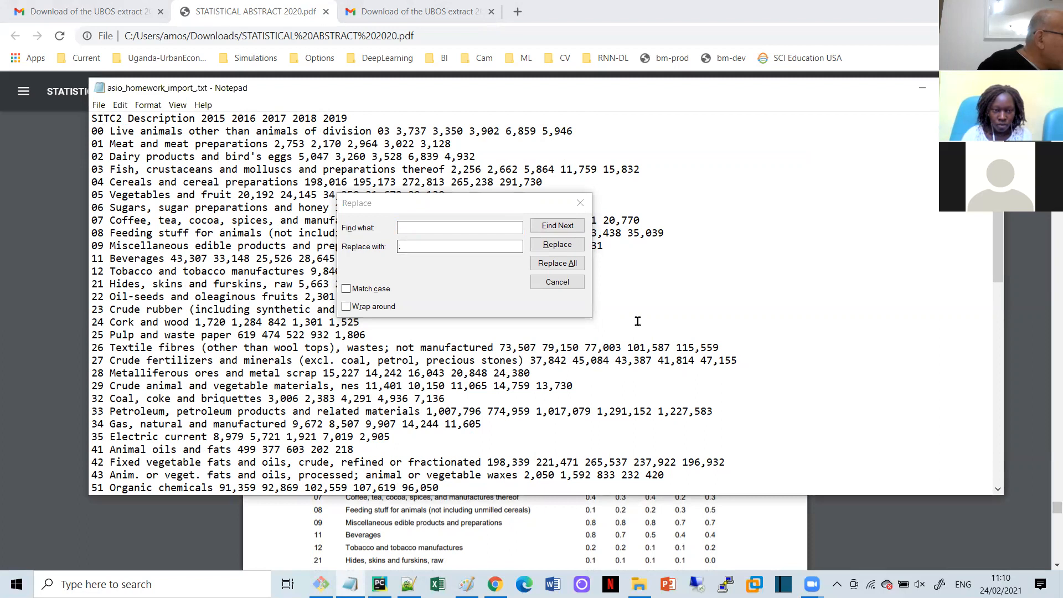
click(559, 227)
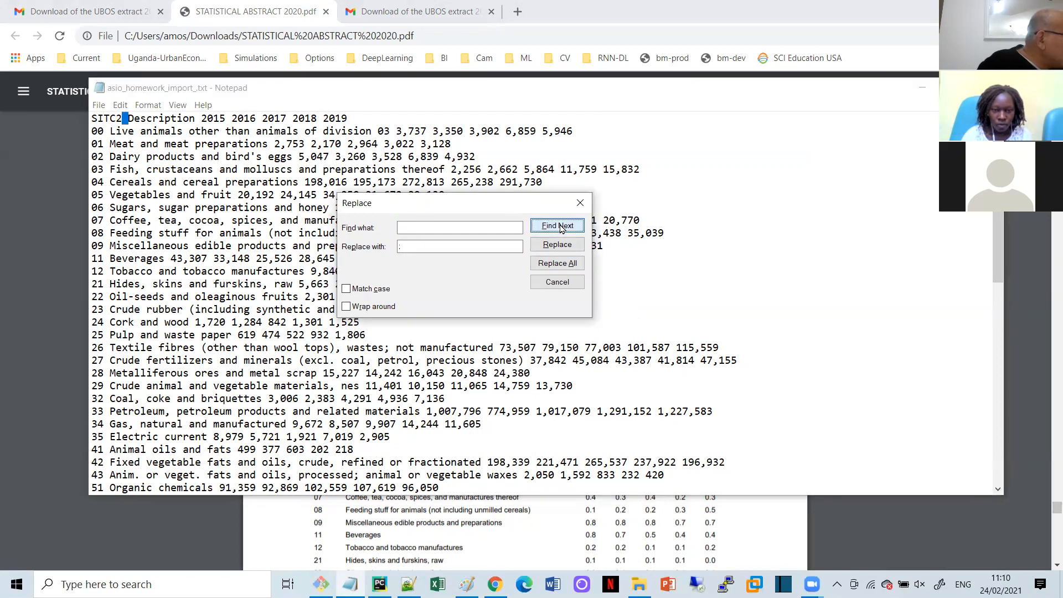
click(564, 246)
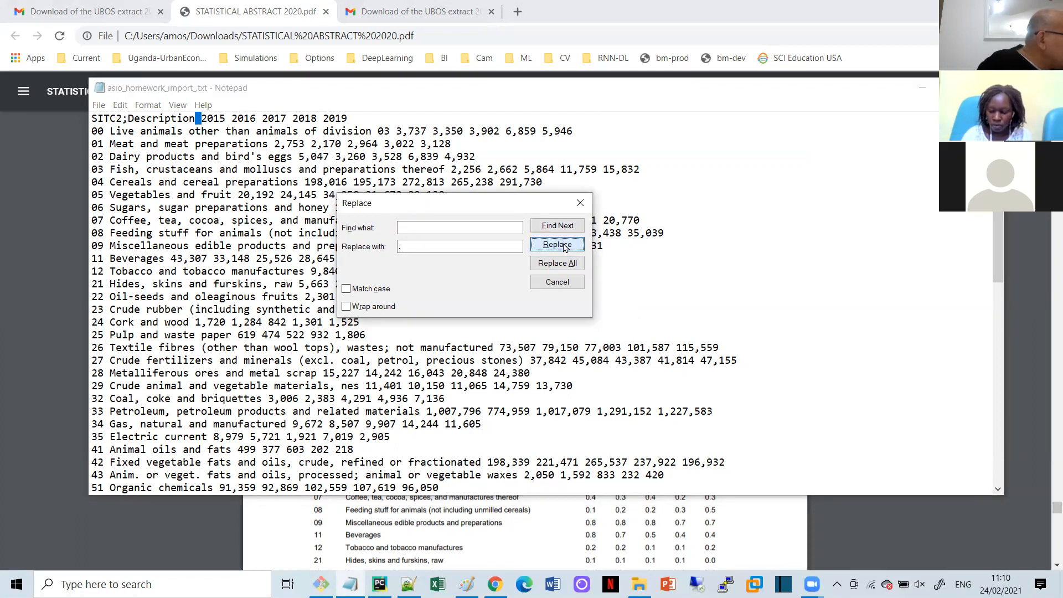
click(563, 245)
click(563, 246)
click(563, 246)
click(563, 246)
click(563, 246)
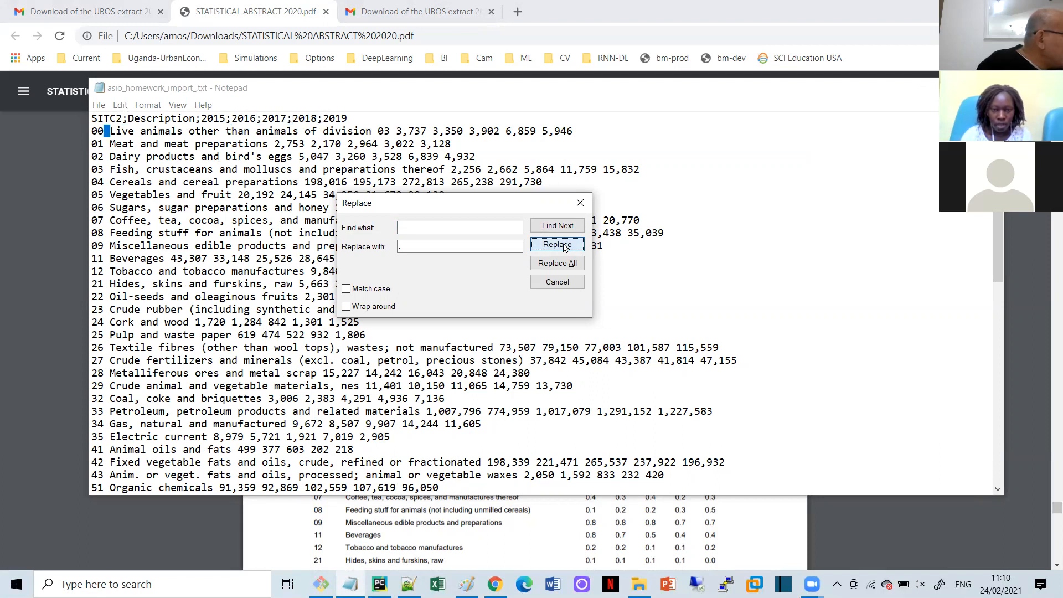
Replace the spaces after code 00 and before each yearly value in its row with semicolons, skipping those within the description
click(564, 246)
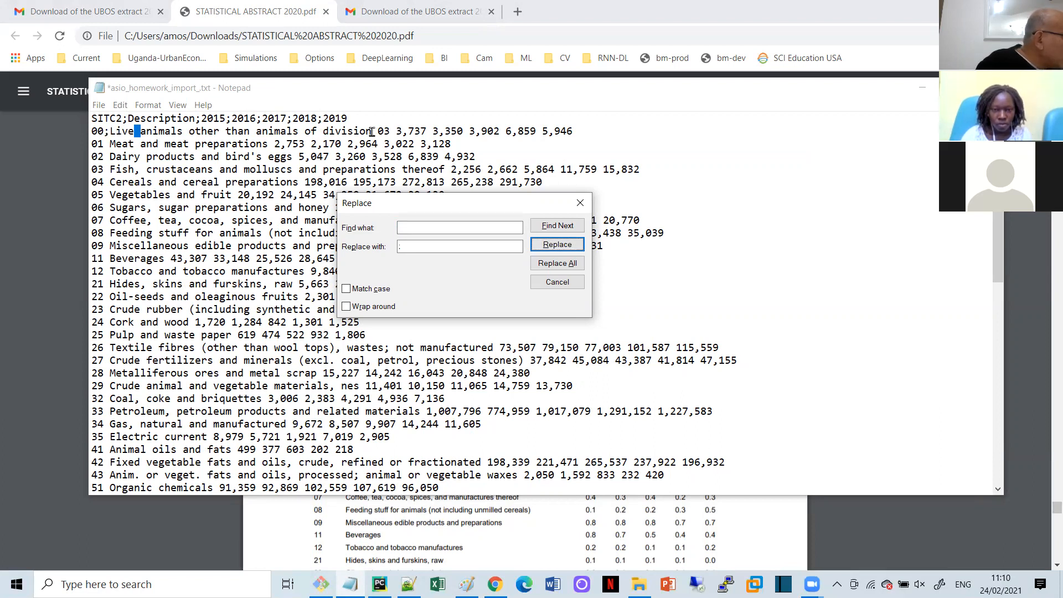
click(560, 227)
click(560, 227)
click(560, 226)
click(560, 227)
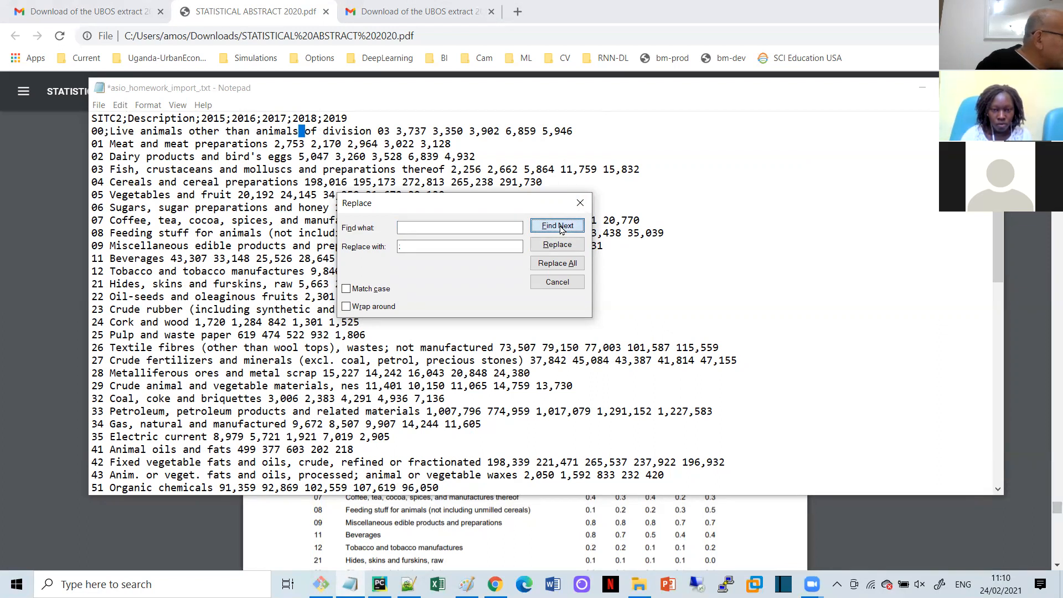
click(560, 227)
click(560, 227)
click(560, 227)
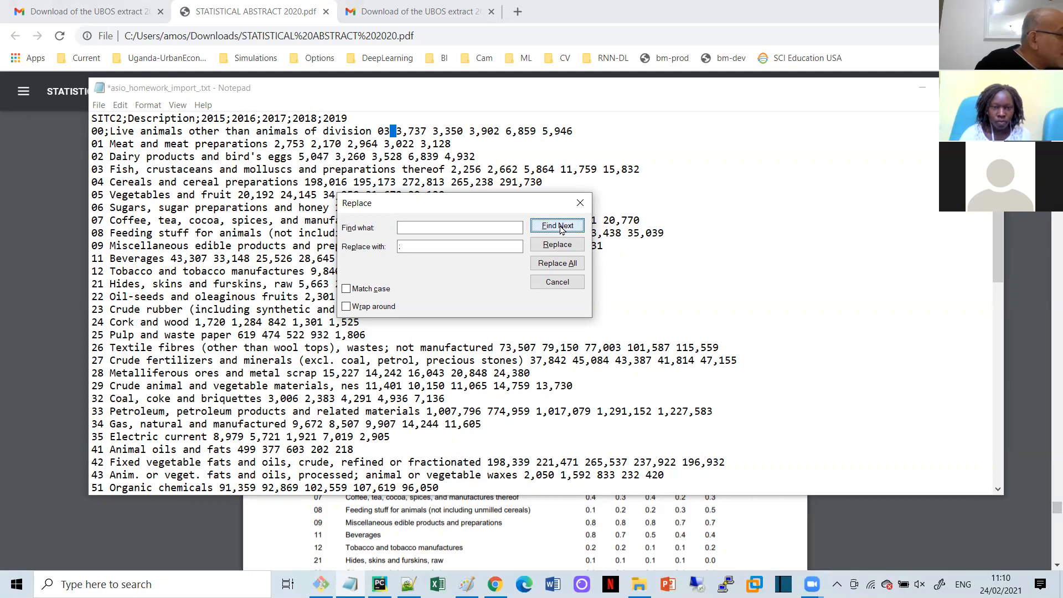
click(558, 244)
click(559, 244)
click(559, 244)
click(559, 244)
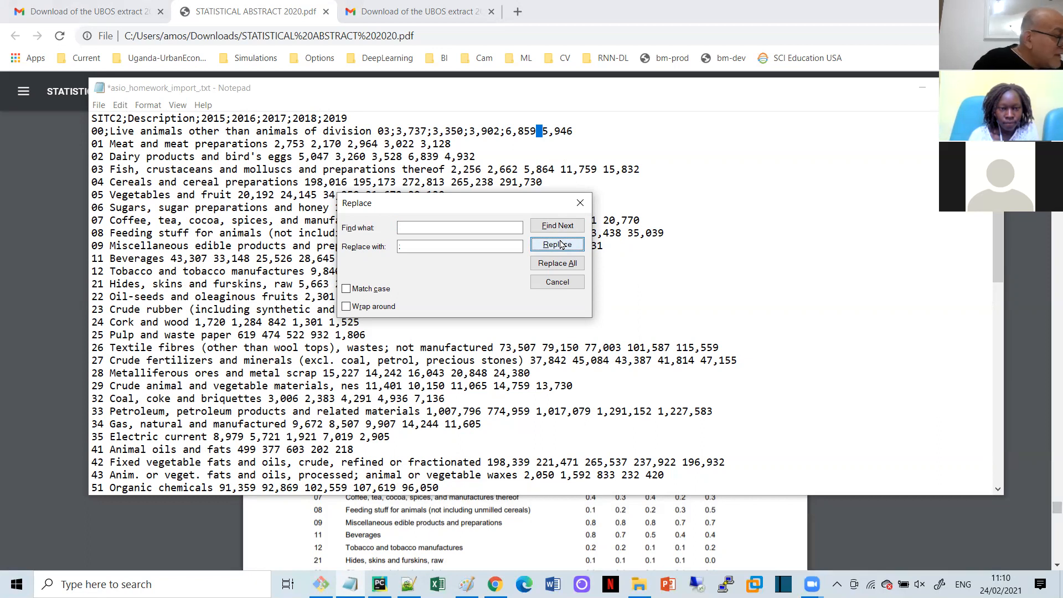
click(560, 244)
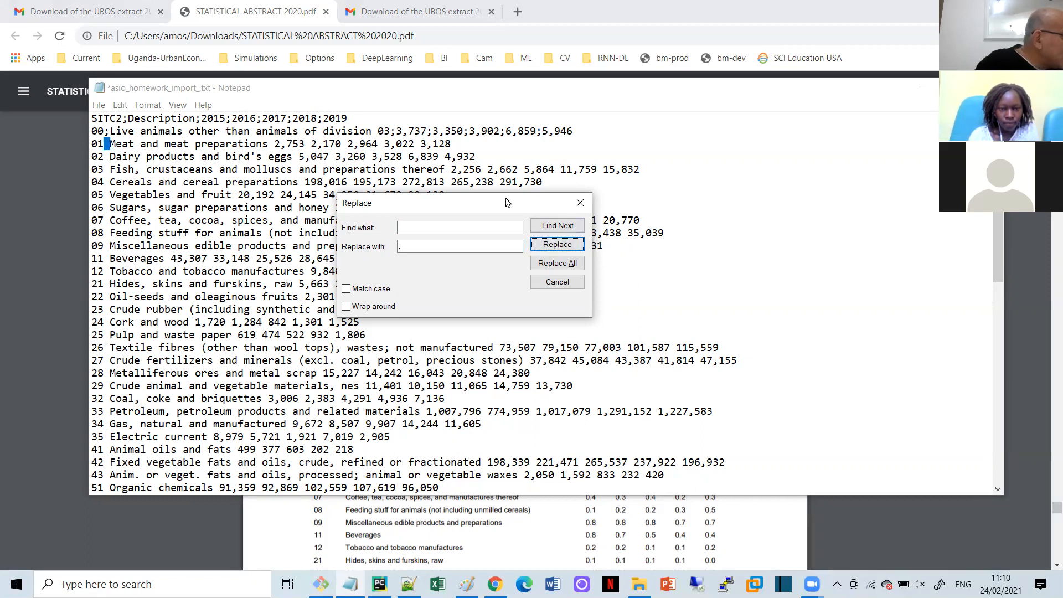
Replace the column-separating spaces in the 01 Meat and meat preparations row with semicolons, keeping the description's spaces
click(560, 247)
click(558, 226)
click(557, 226)
click(558, 226)
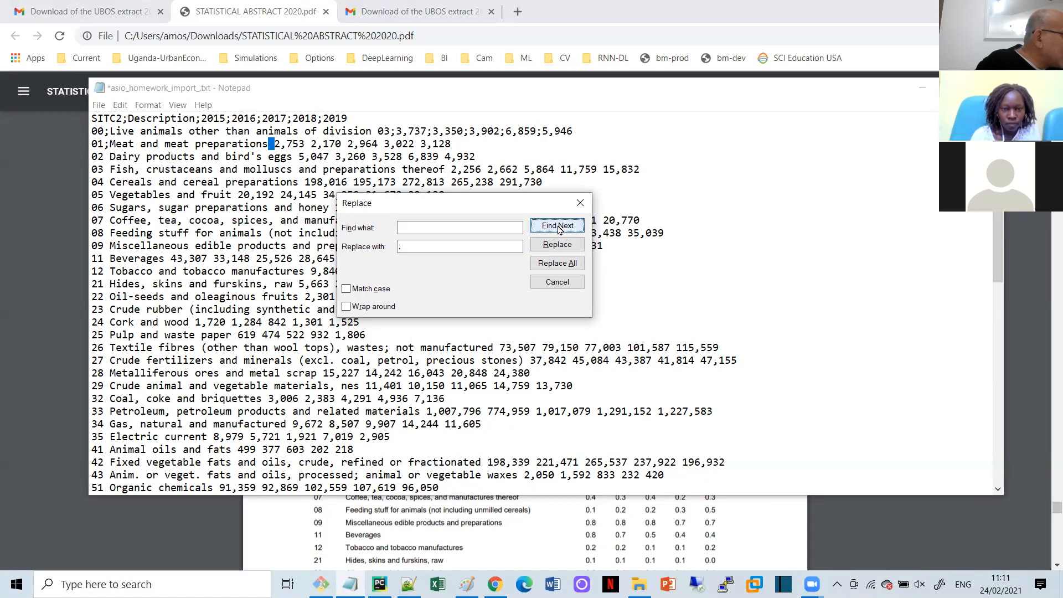
click(558, 245)
click(558, 245)
click(558, 245)
click(558, 245)
click(558, 245)
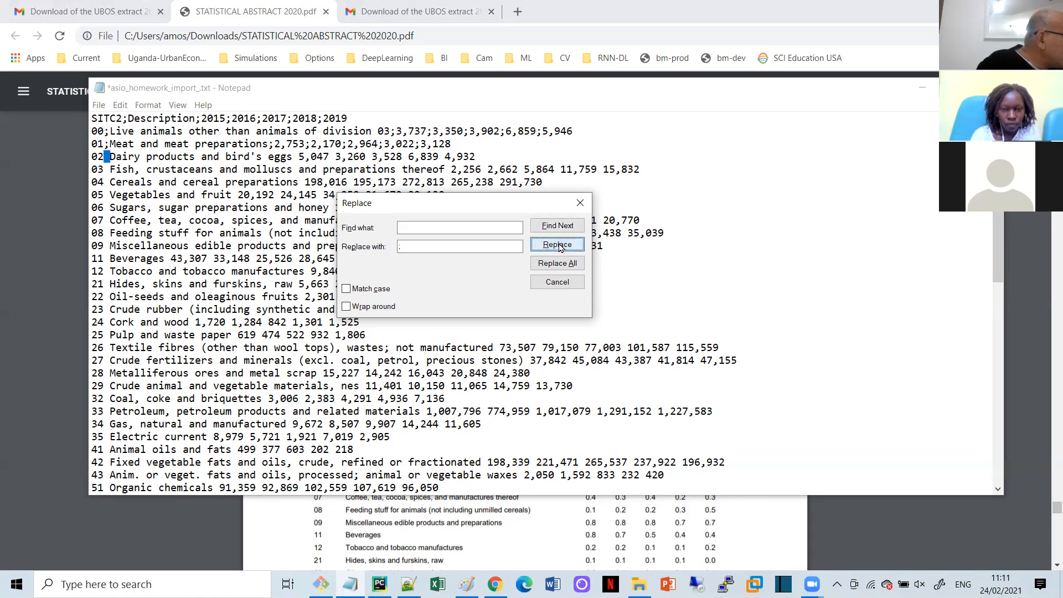
Replace the column-separating spaces in the 02 Dairy products and bird's eggs row with semicolons, keeping the description's spaces
click(558, 245)
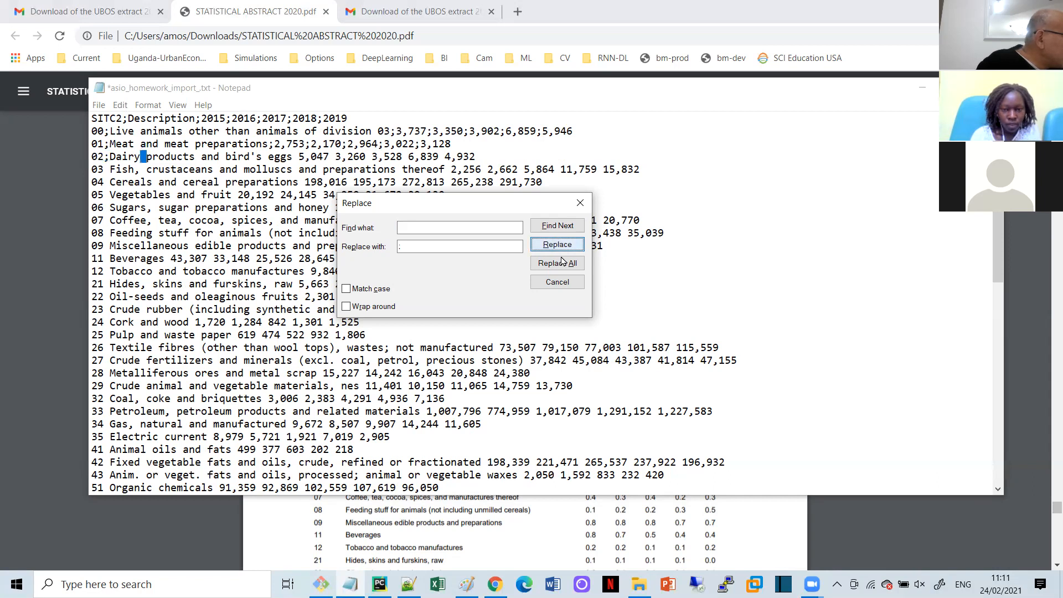
click(562, 228)
click(562, 228)
click(563, 228)
click(563, 228)
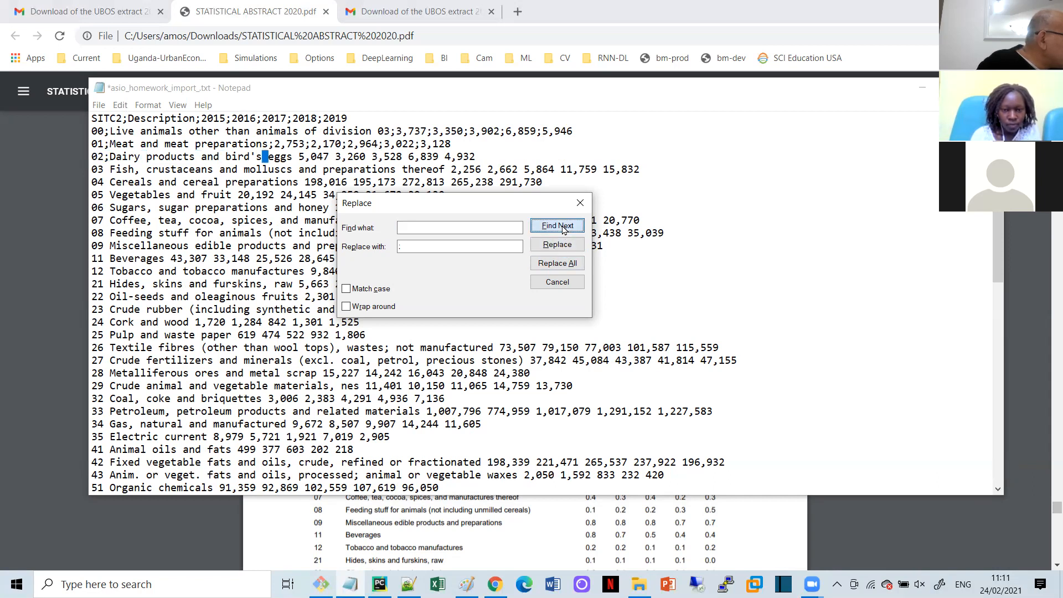
click(563, 228)
click(557, 245)
click(558, 244)
click(557, 244)
click(564, 247)
click(562, 246)
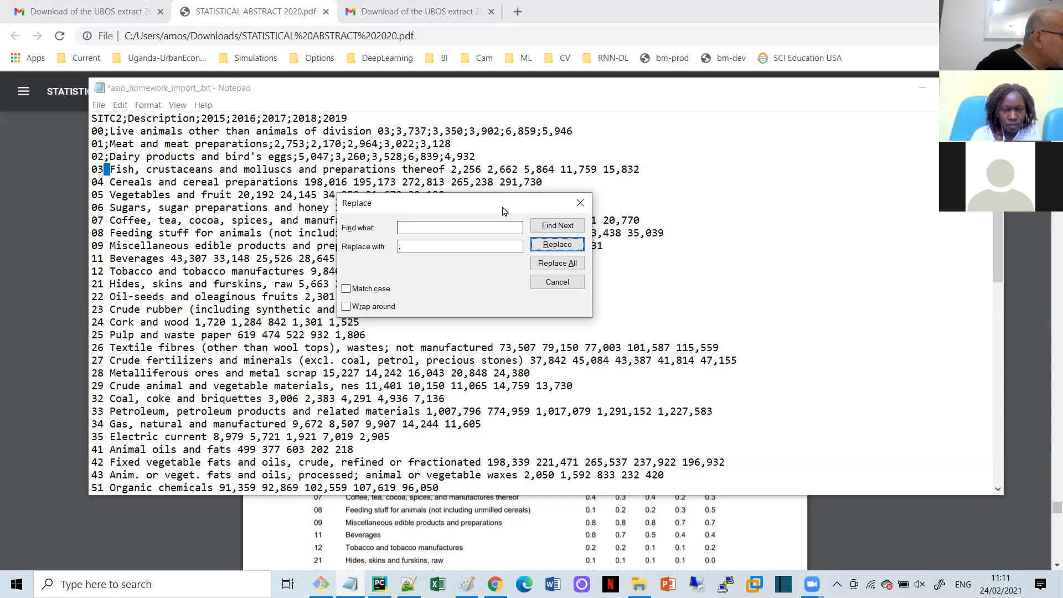
Move the Replace dialog off the upper rows and change the column-separating spaces in the 03 Fish row to semicolons, keeping the description's spaces
drag(506, 213, 771, 254)
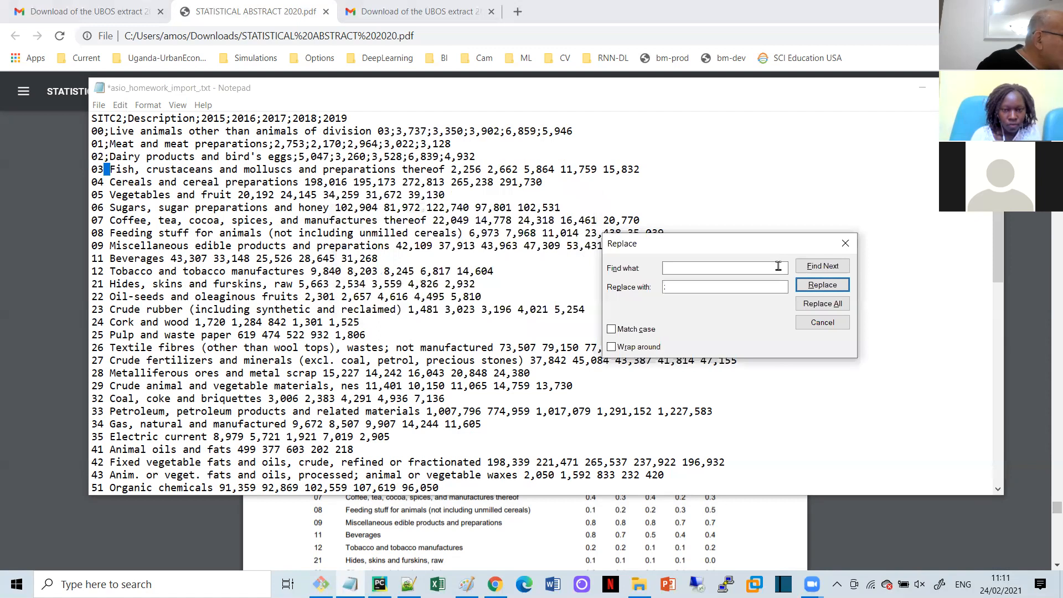
click(818, 285)
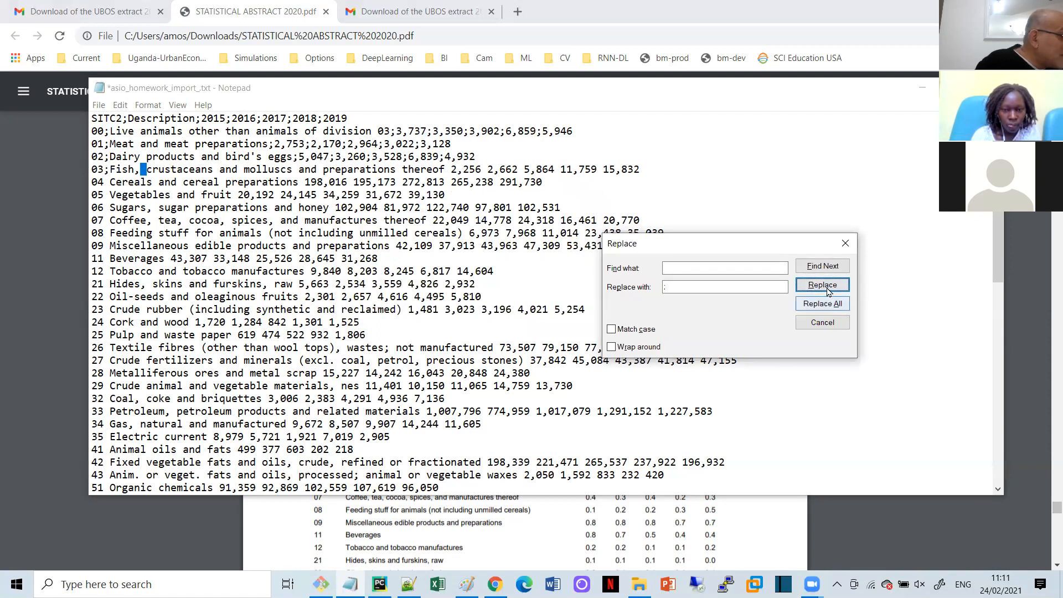
click(823, 265)
click(823, 266)
click(823, 266)
click(823, 265)
click(823, 265)
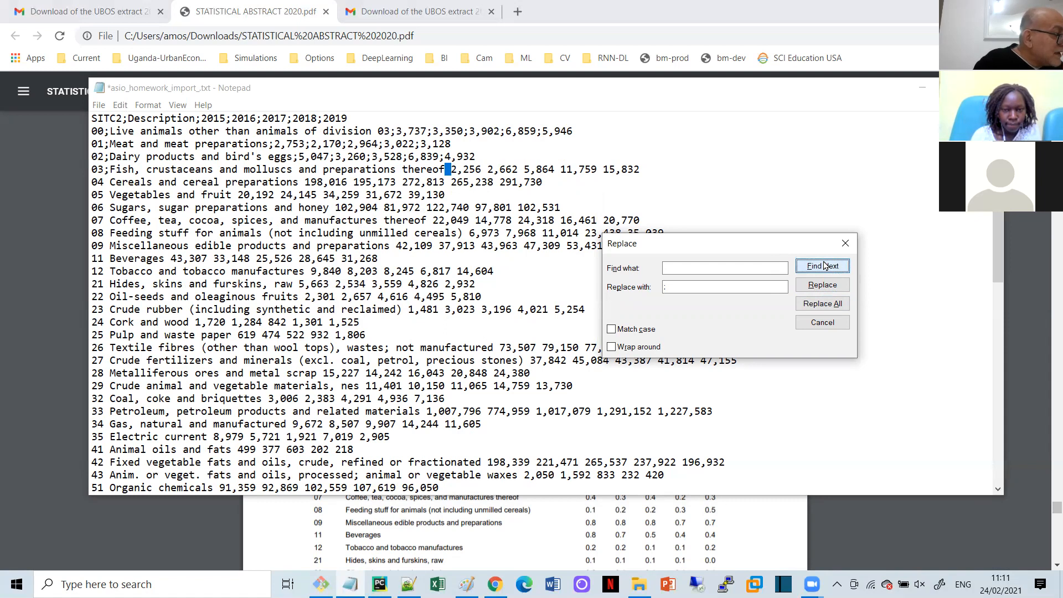
click(823, 285)
click(822, 285)
click(824, 286)
click(824, 286)
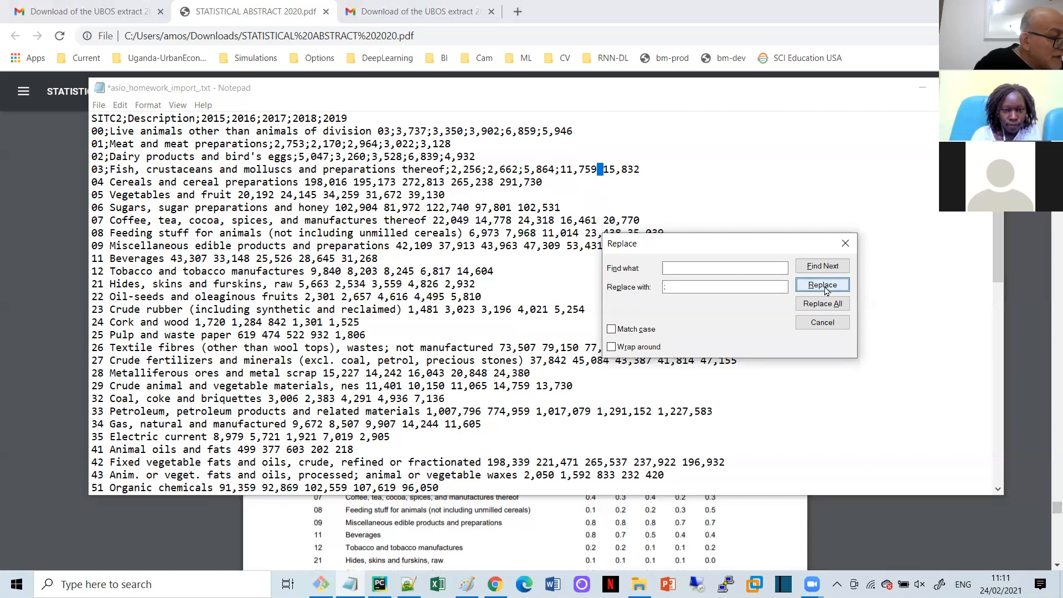
click(824, 286)
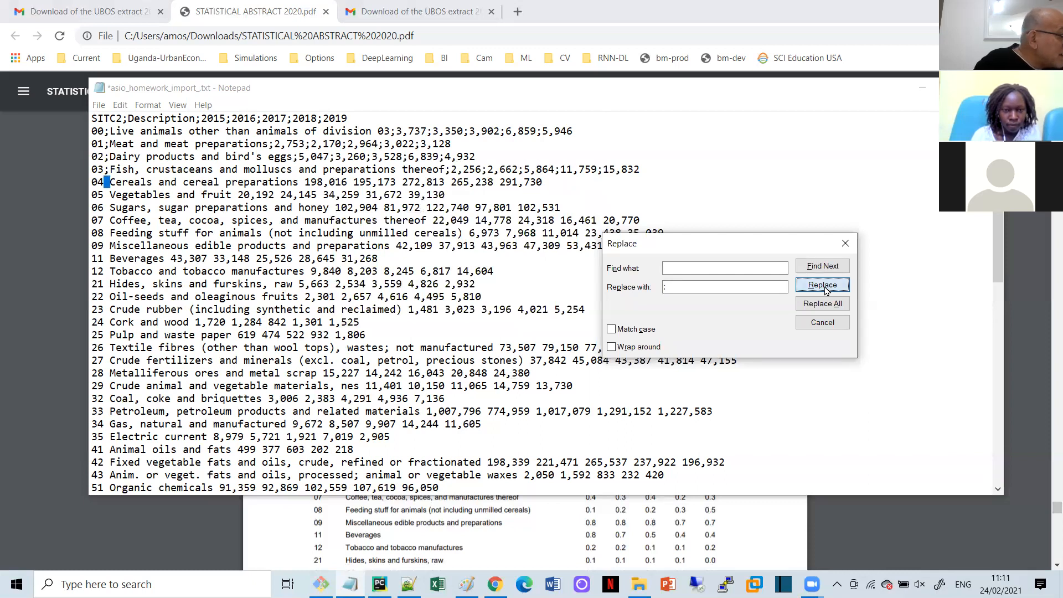
Replace the column-separating spaces in the 04 Cereals and cereal preparations row with semicolons, keeping the description's spaces
click(824, 286)
click(823, 266)
click(823, 266)
click(823, 266)
click(823, 266)
click(824, 266)
click(823, 267)
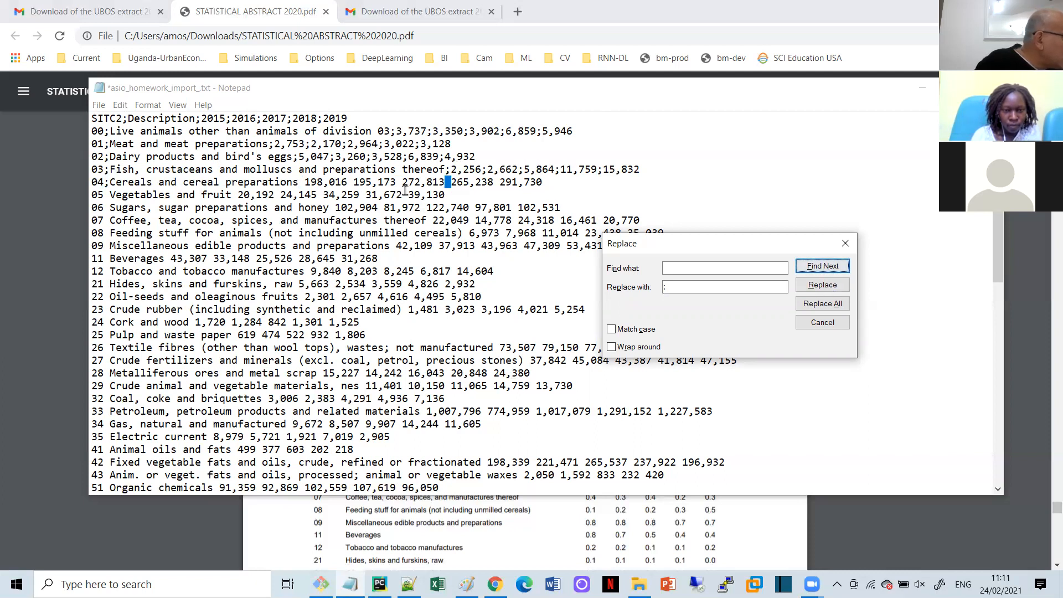
click(283, 183)
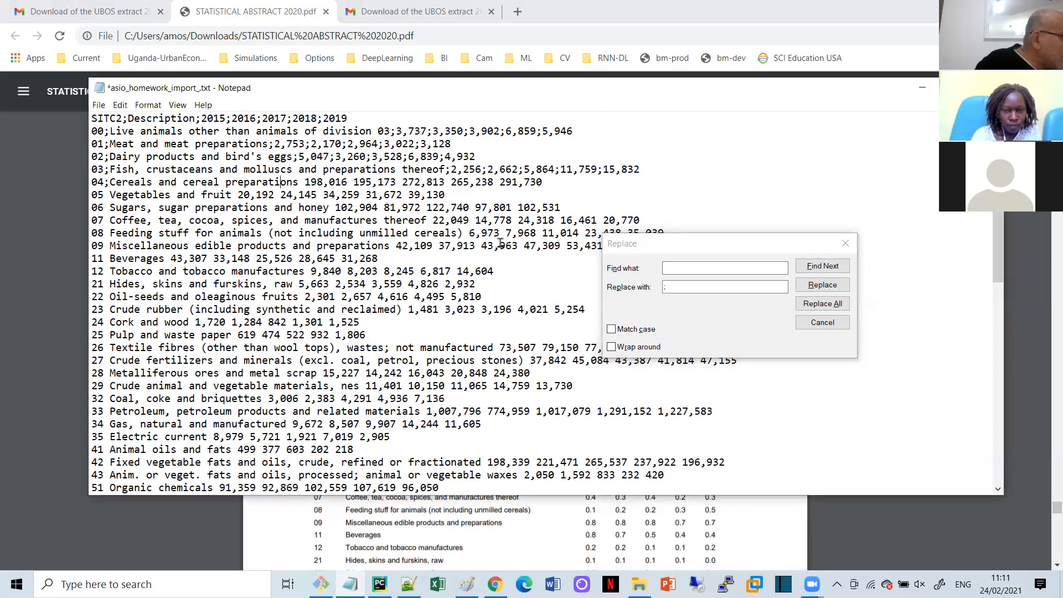
click(815, 267)
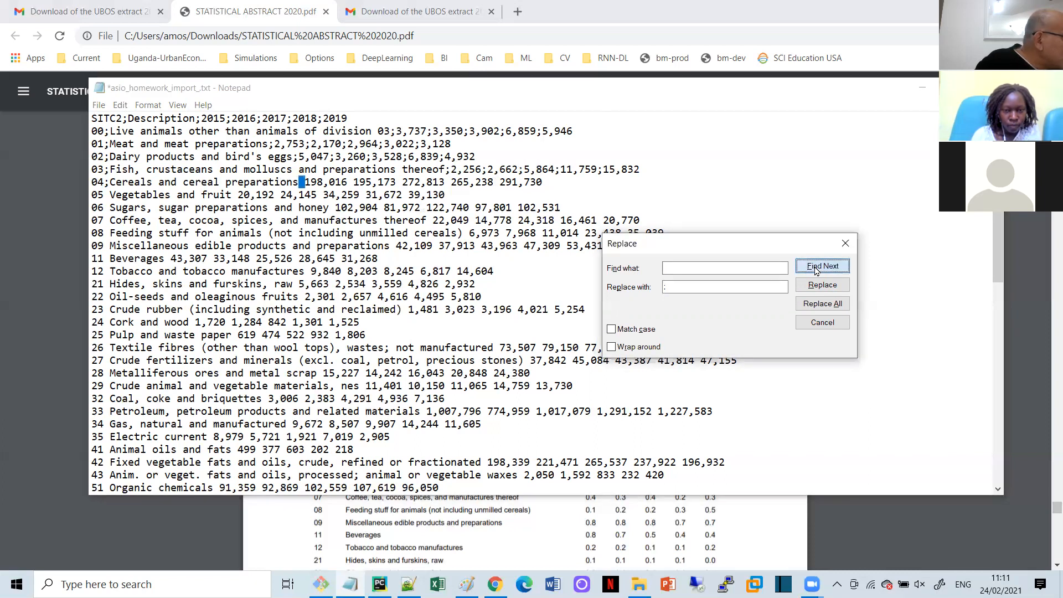
click(819, 287)
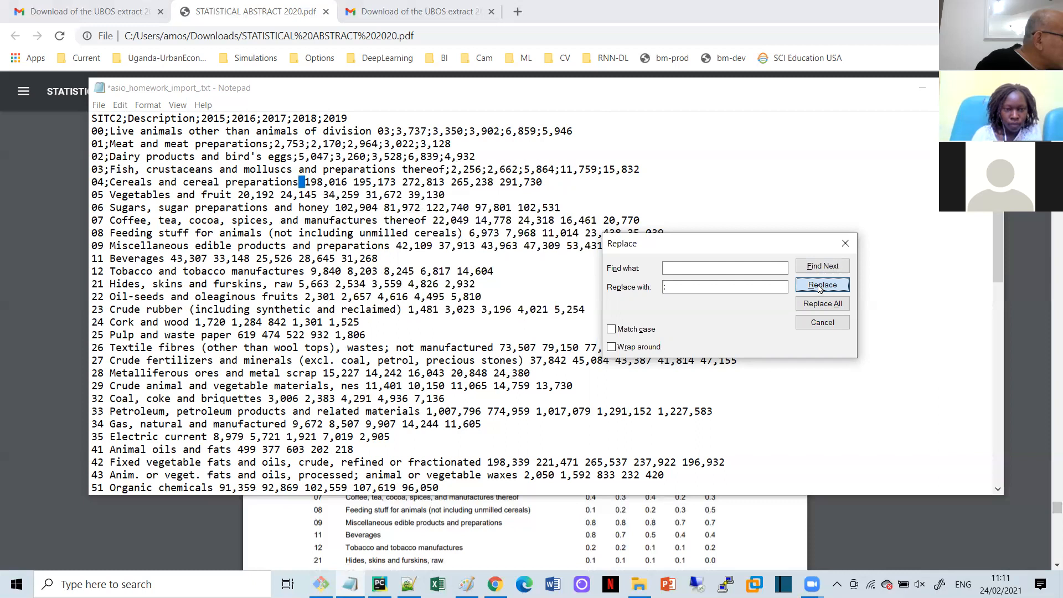
click(819, 288)
click(819, 288)
click(819, 287)
click(819, 288)
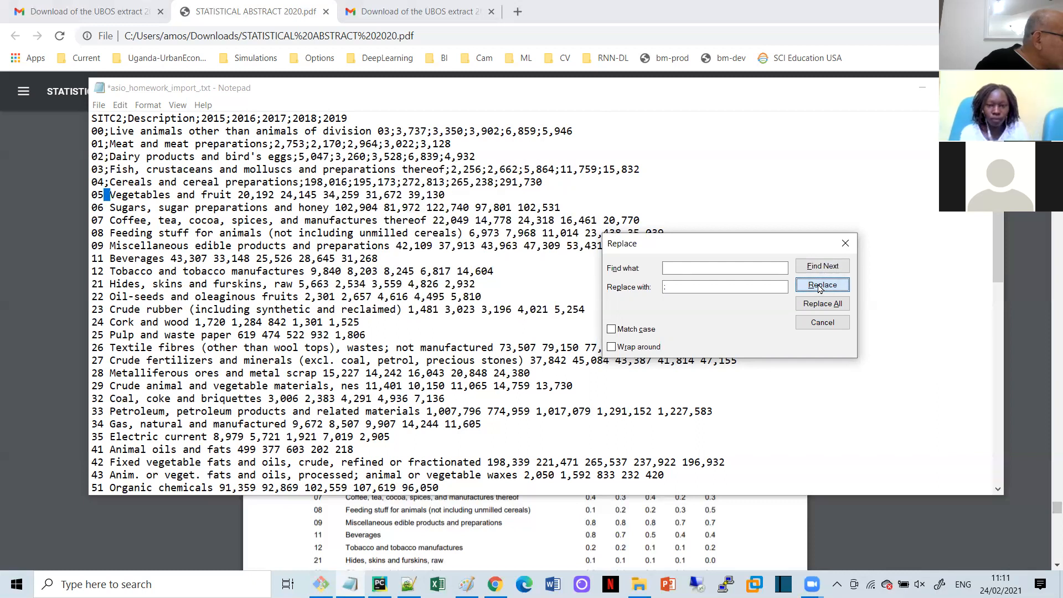
Replace the column-separating spaces in the 05 Vegetables and fruit row with semicolons, keeping the description's spaces
click(819, 288)
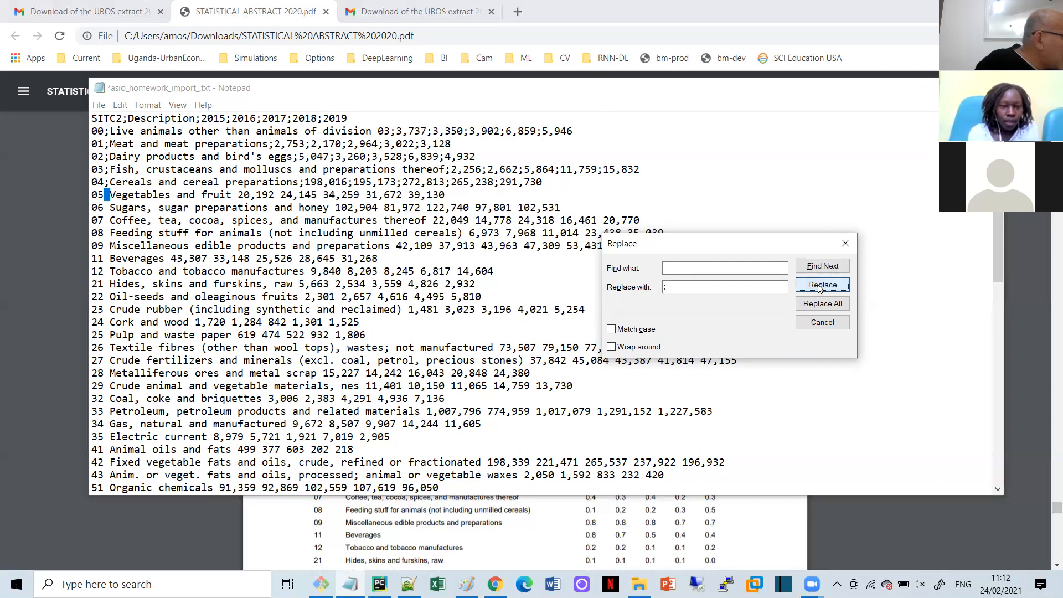
click(817, 267)
click(817, 267)
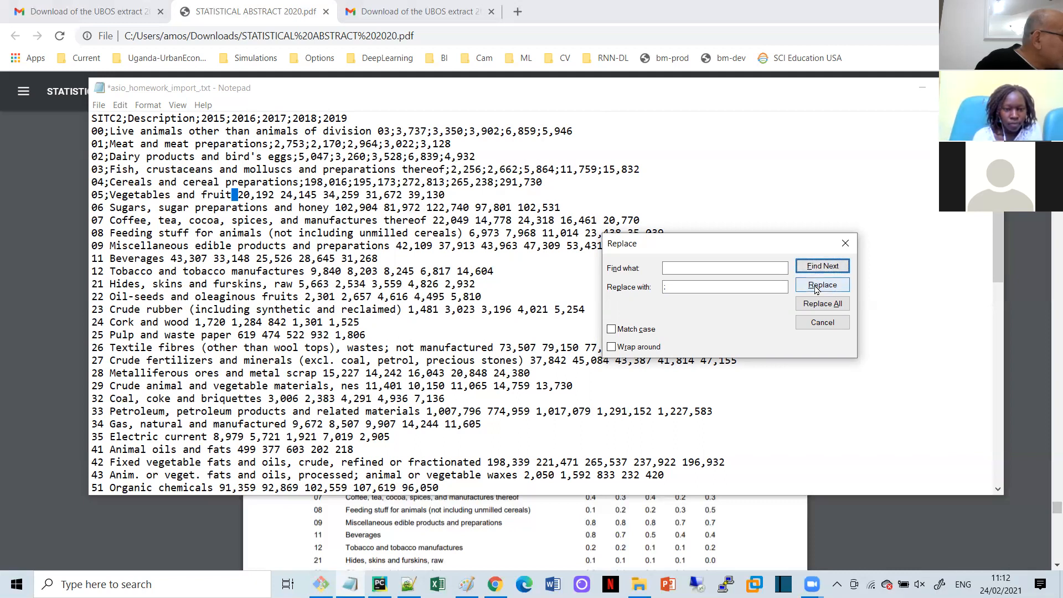
click(816, 288)
click(816, 288)
click(816, 288)
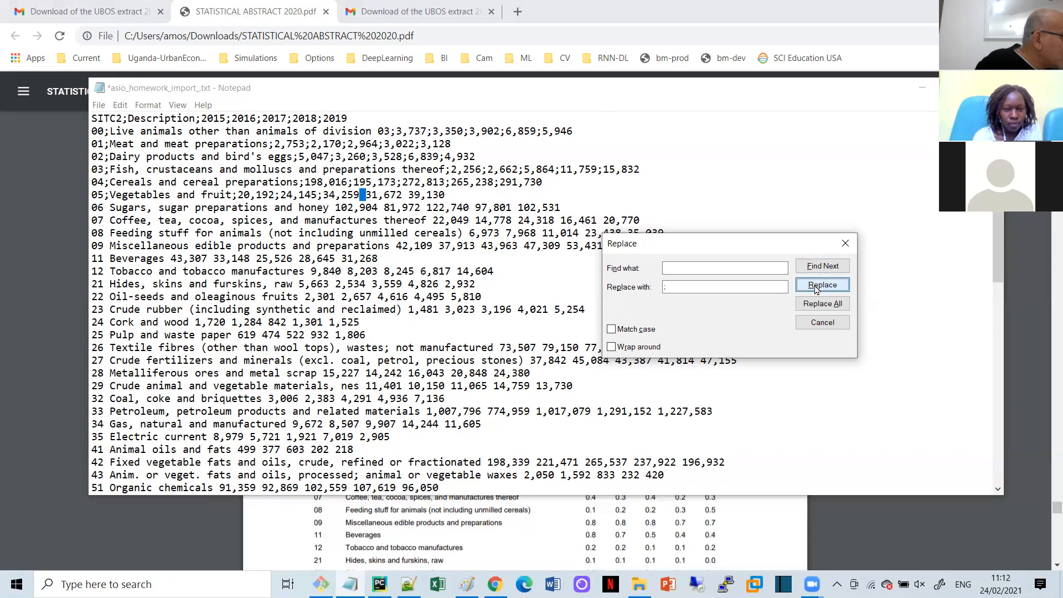
click(816, 287)
click(815, 288)
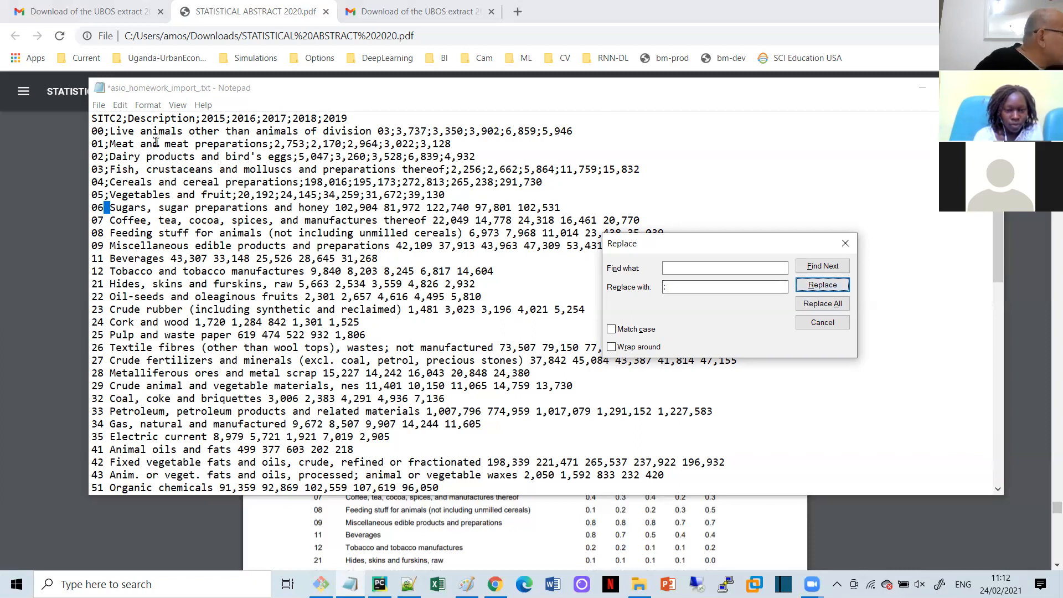
Save the text file under its existing name and close the Replace dialog
click(99, 106)
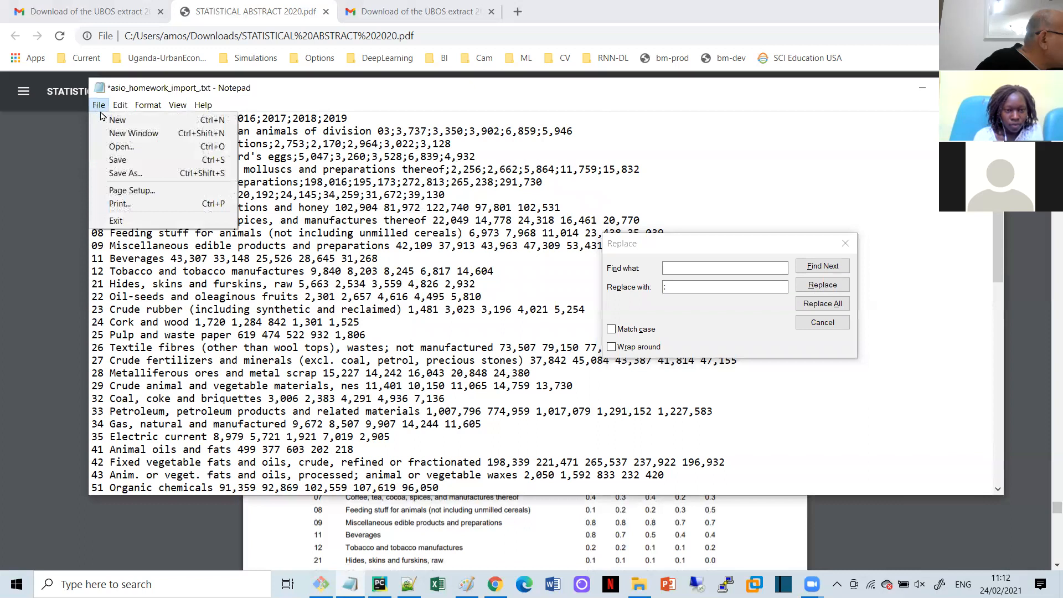
click(120, 164)
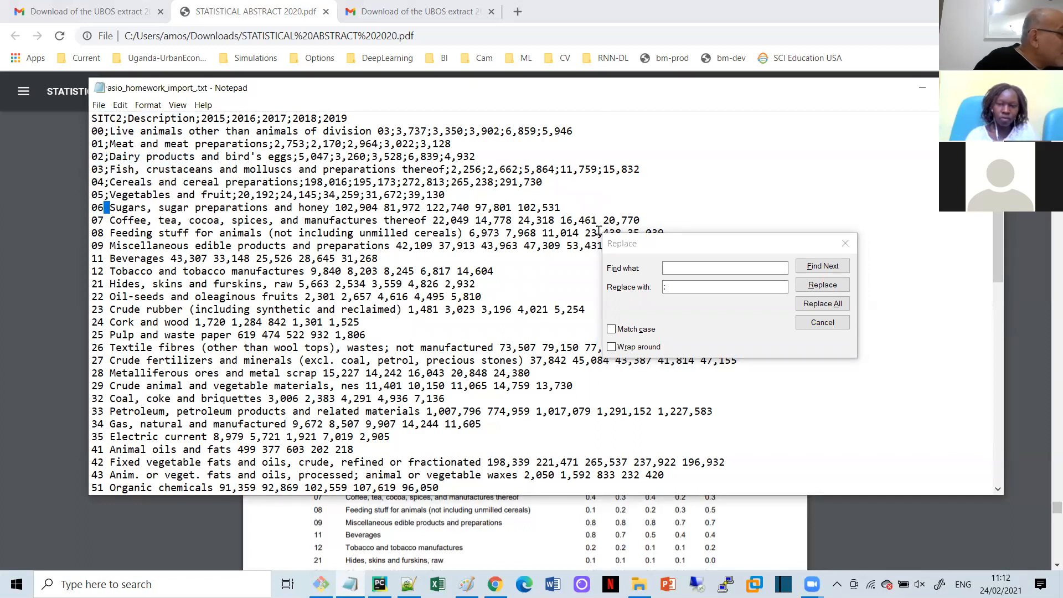
click(823, 325)
click(824, 325)
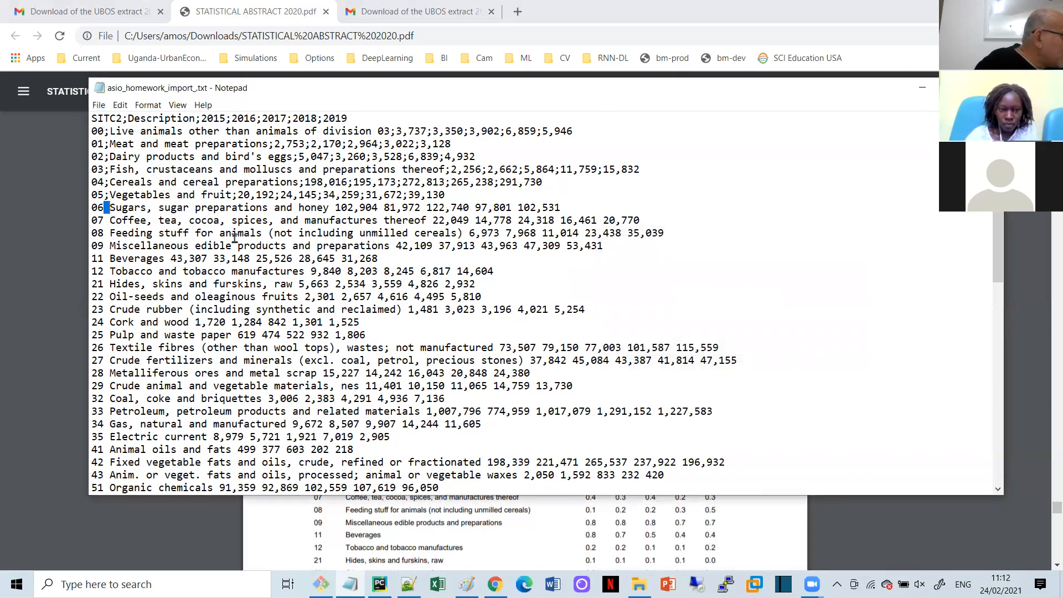
Delete every row from 06 Sugars through 97 Gold and save the shortened text as asio_homework_import_1.txt in Downloads
drag(460, 197, 584, 493)
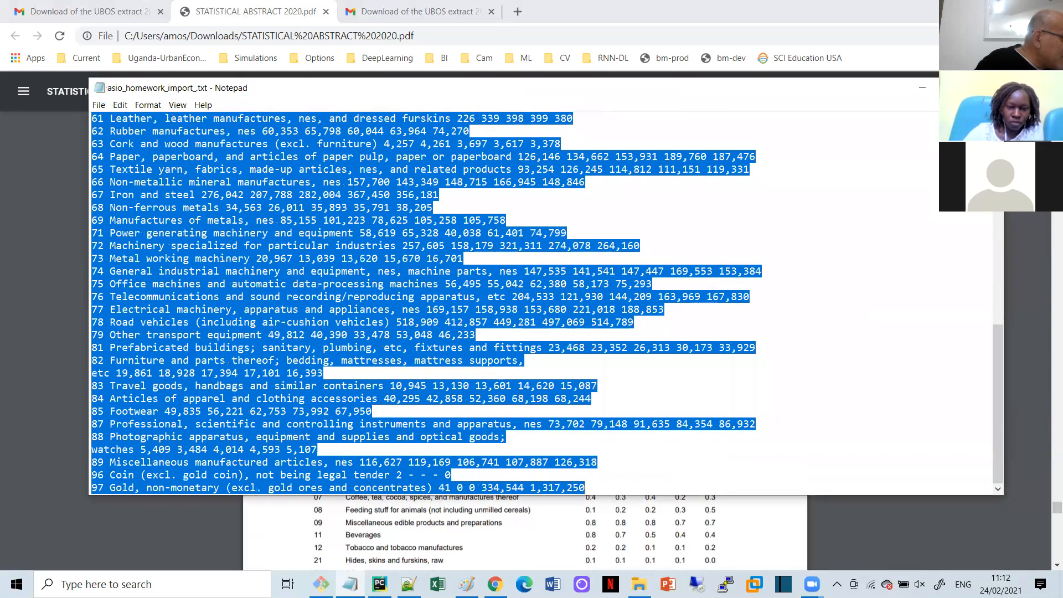
key(Delete)
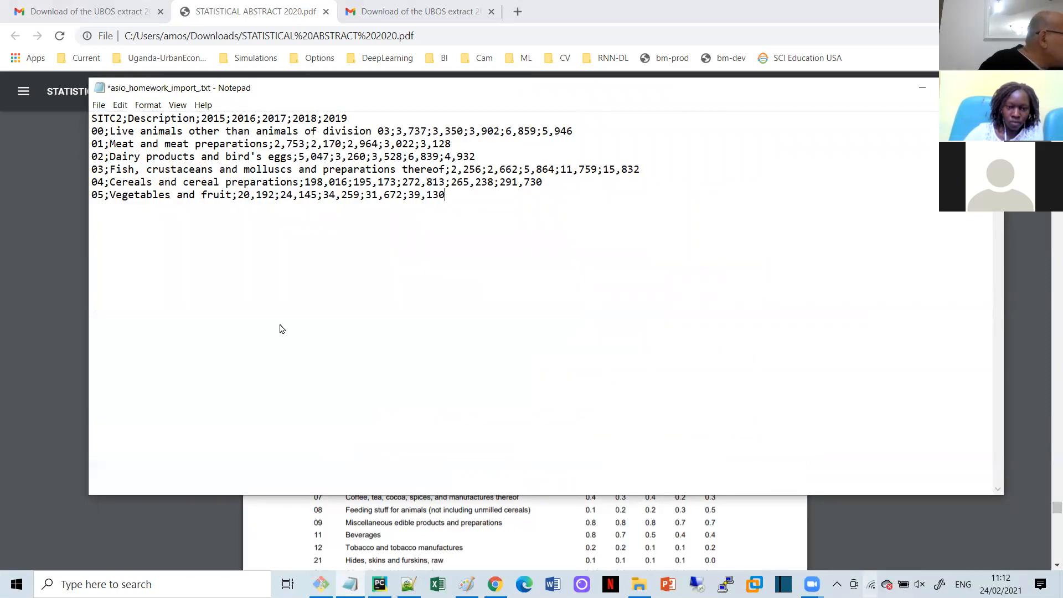
click(98, 105)
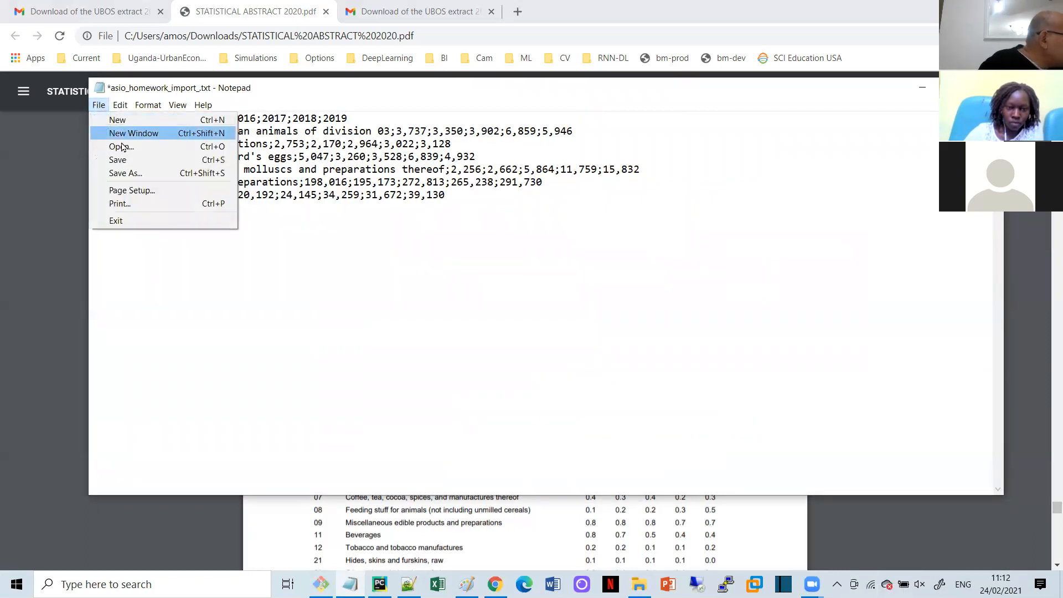
click(126, 173)
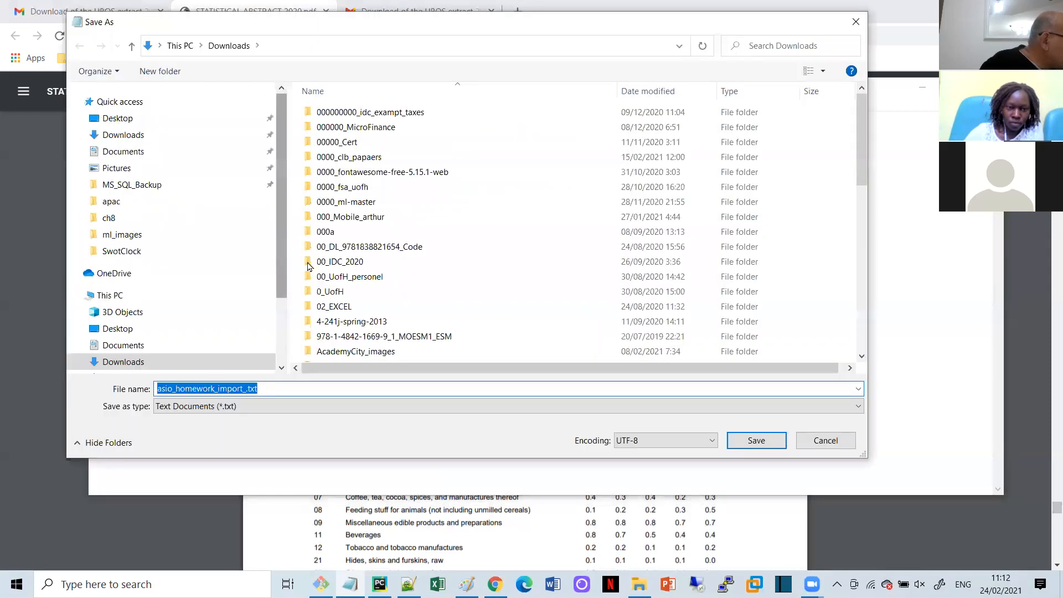
click(246, 388)
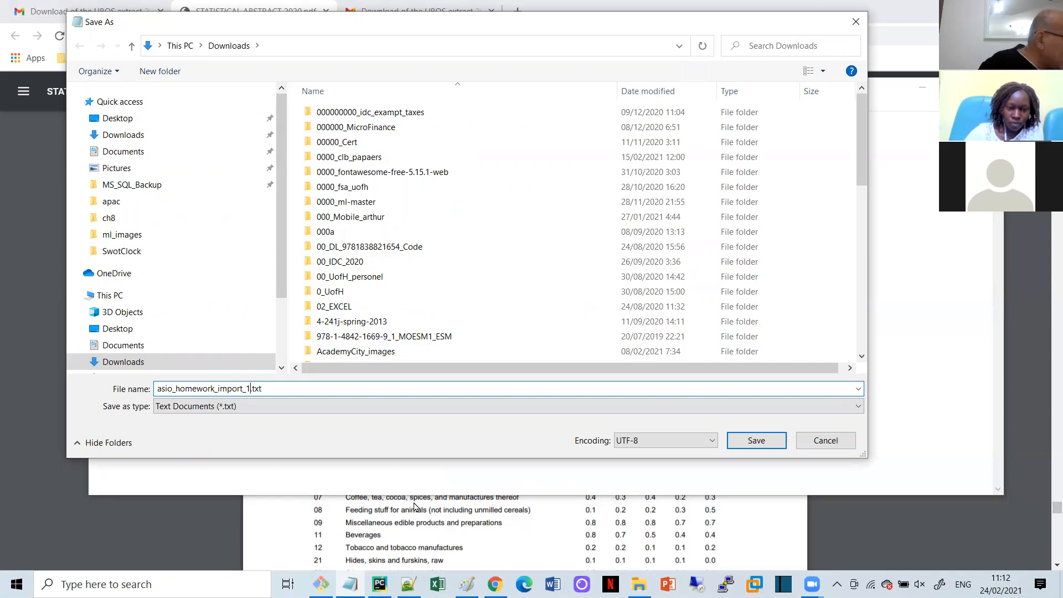
click(774, 433)
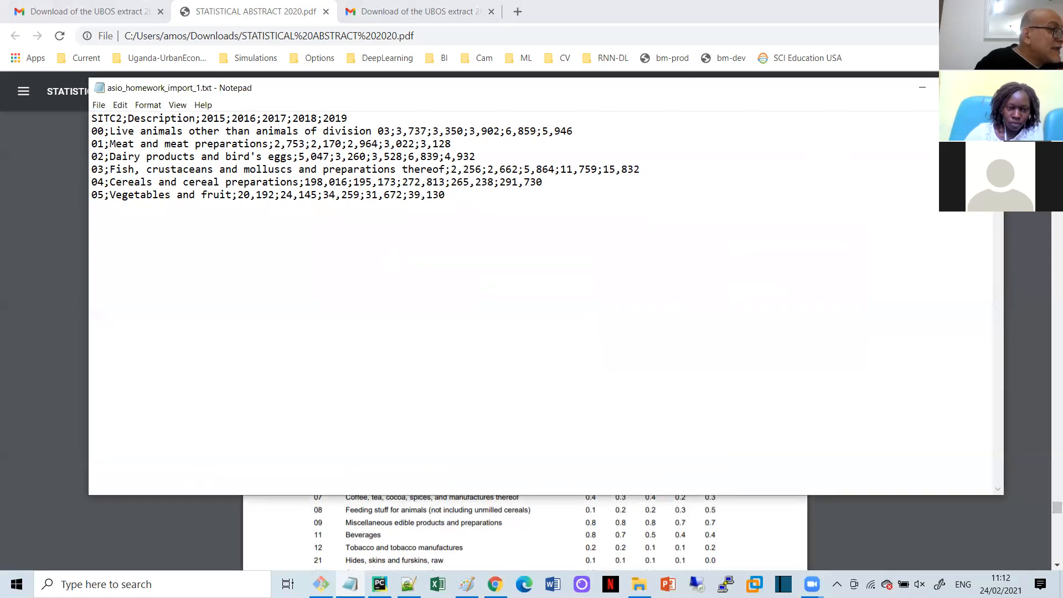
Close the text file and start a blank workbook in Excel
click(987, 87)
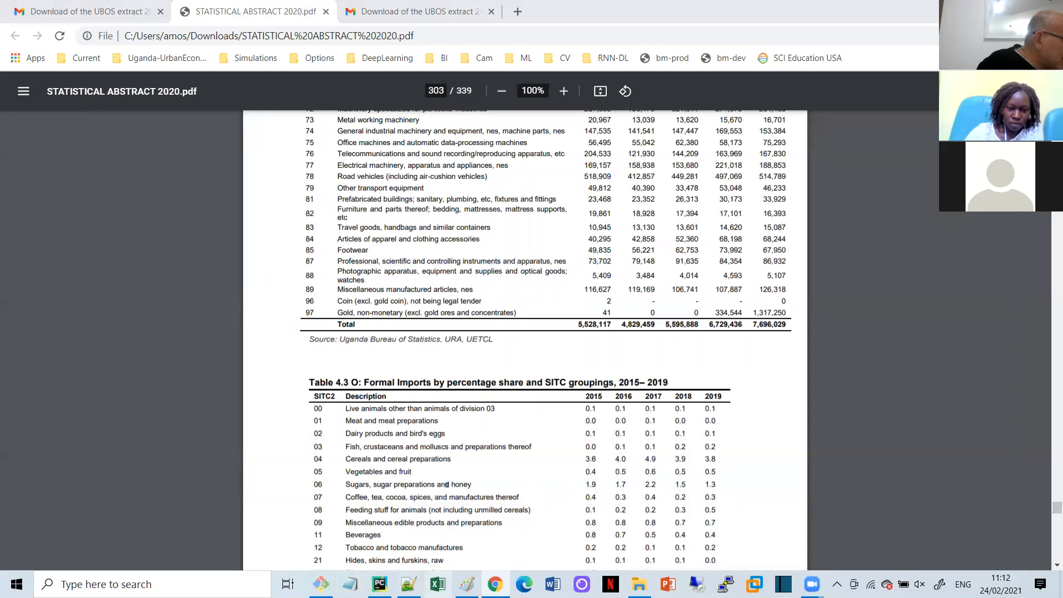
click(437, 584)
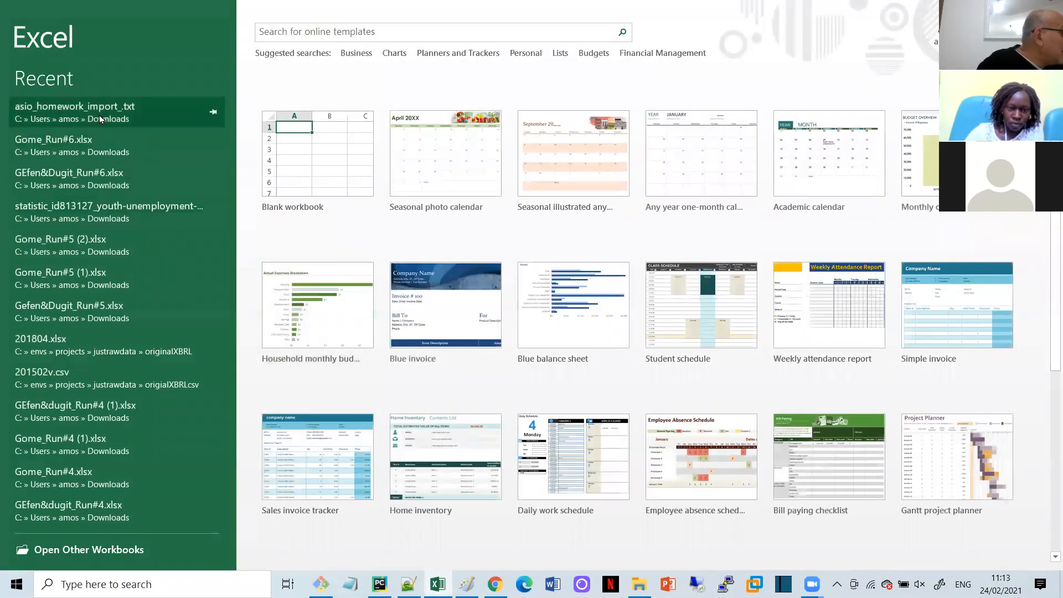
click(331, 171)
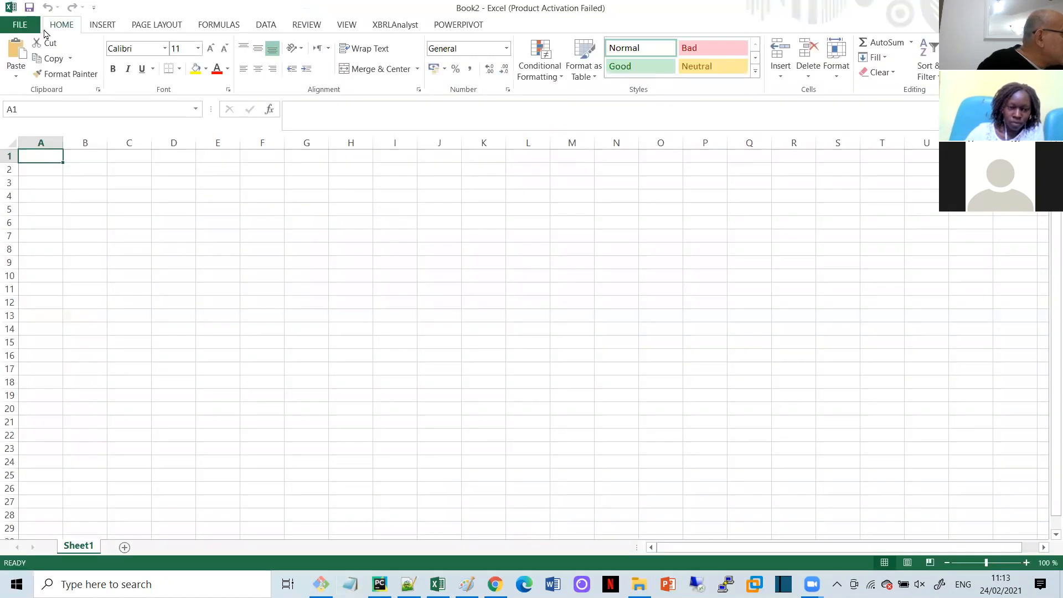
Dismiss the Office activation wizard and bring up the Downloads folder on the computer for choosing a file to open
click(24, 27)
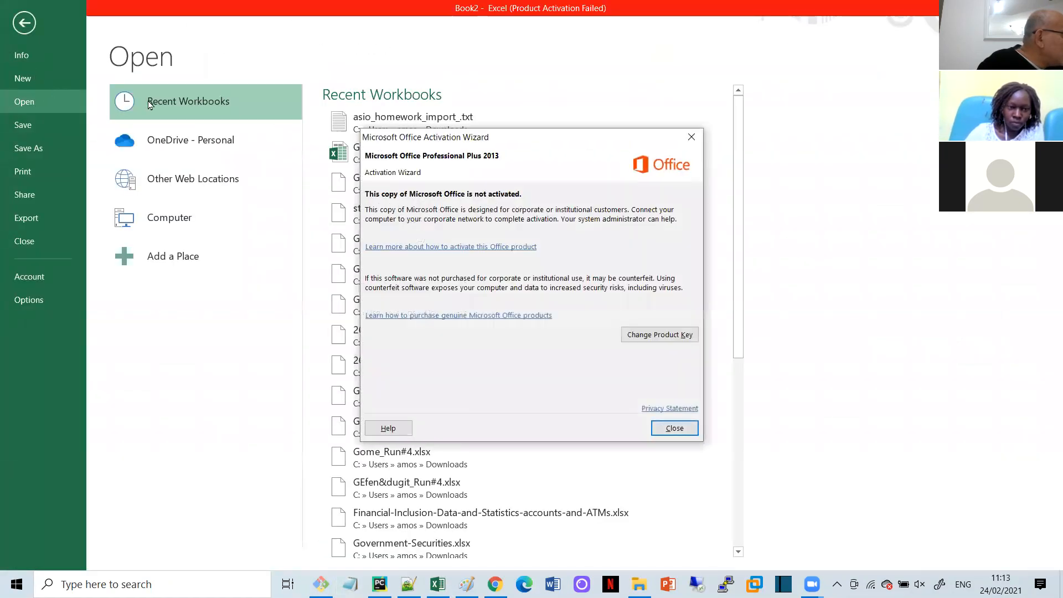
click(674, 428)
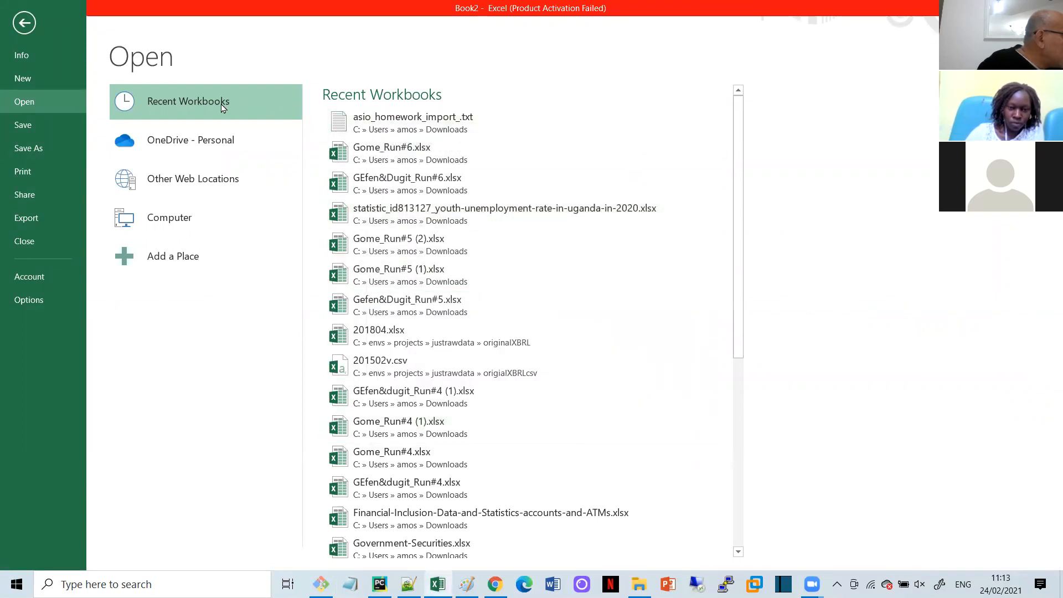
click(208, 221)
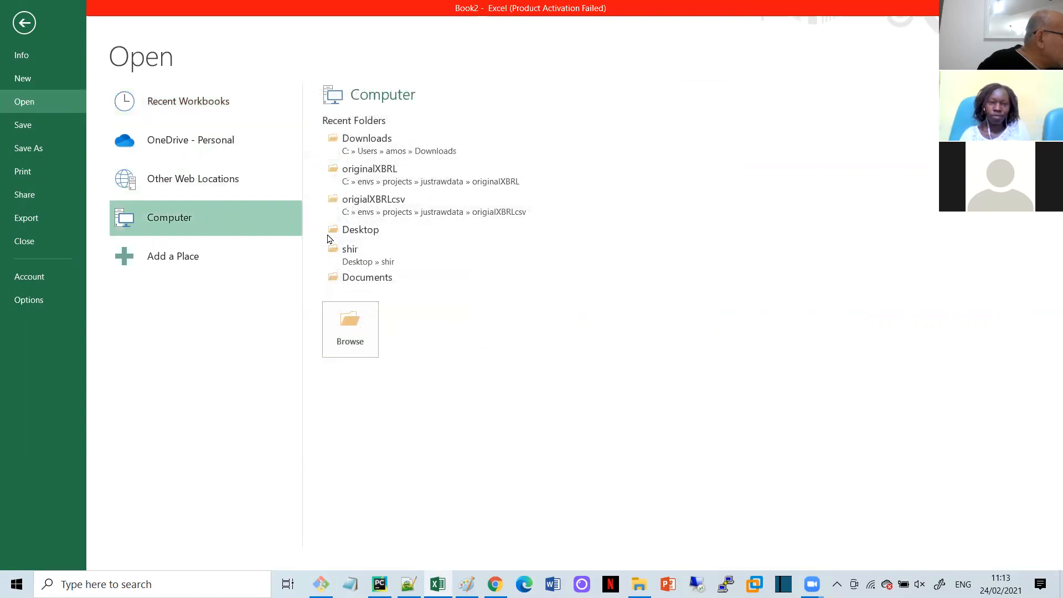
click(396, 143)
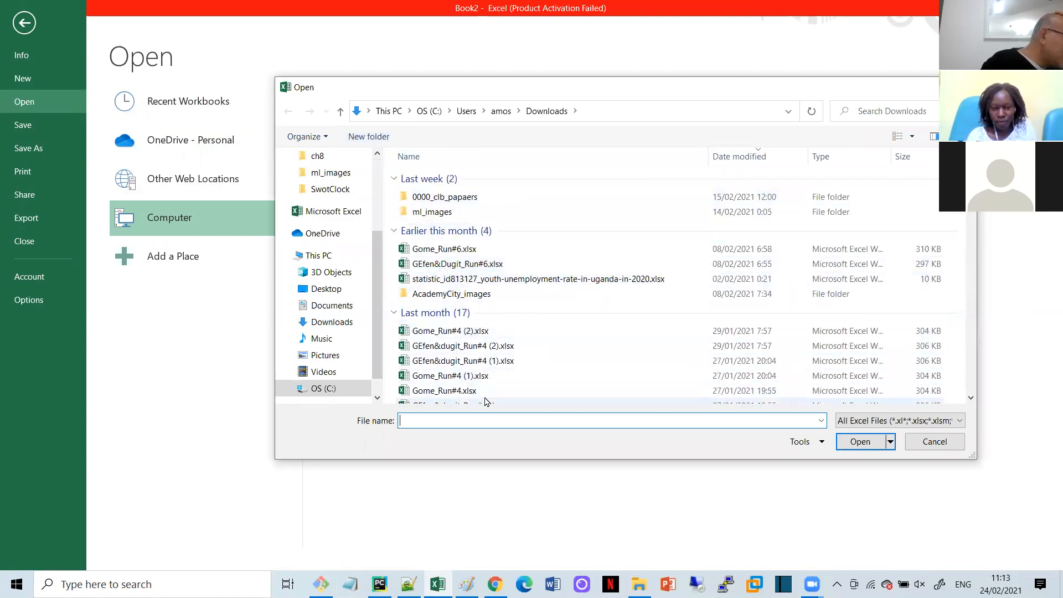
Search the Downloads folder for "asio" in the Open dialog
click(886, 110)
text(a)
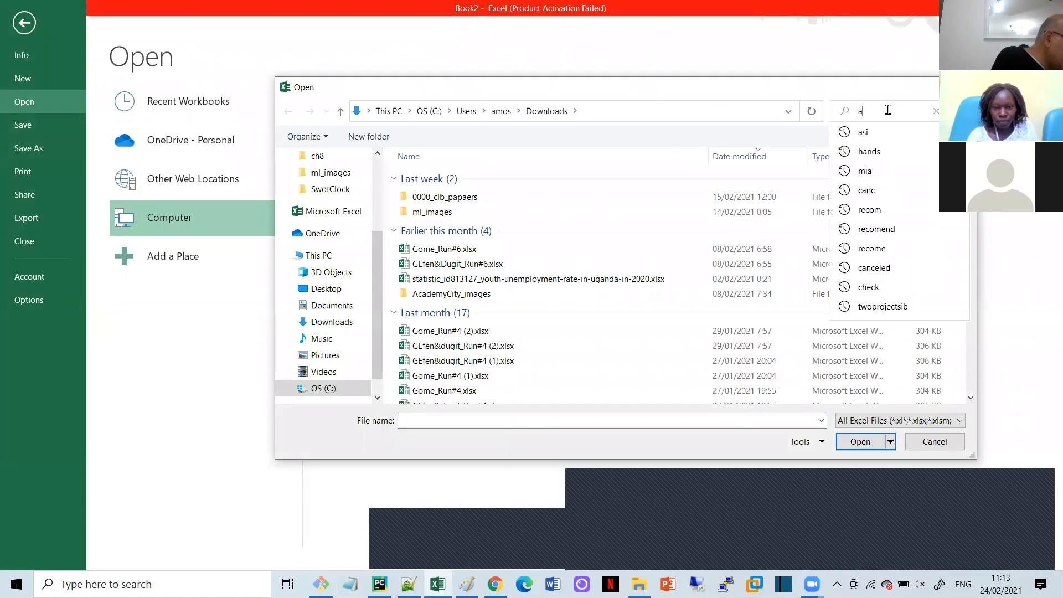
text(sio)
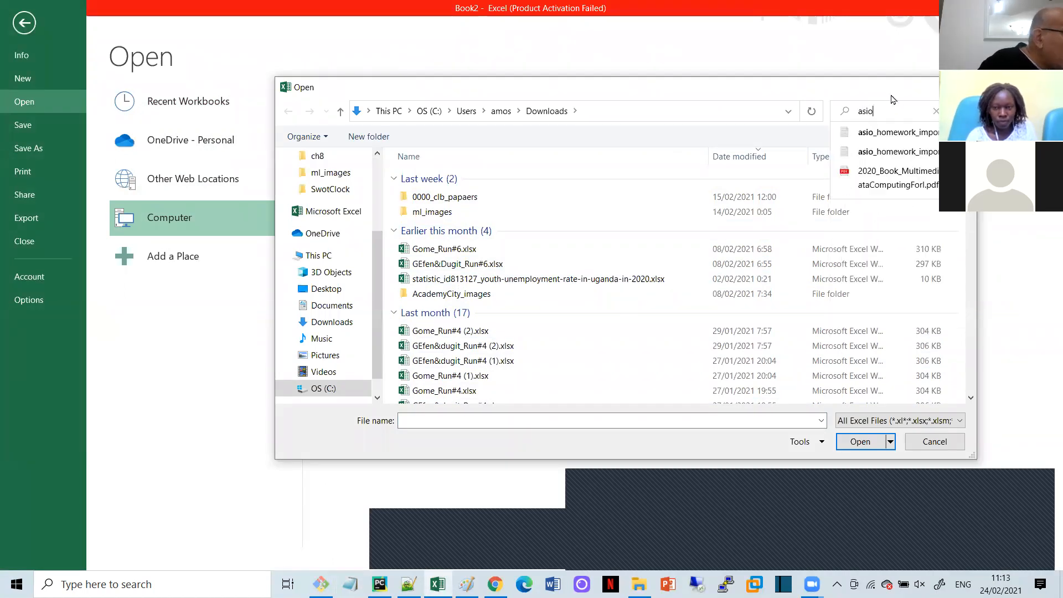
click(931, 132)
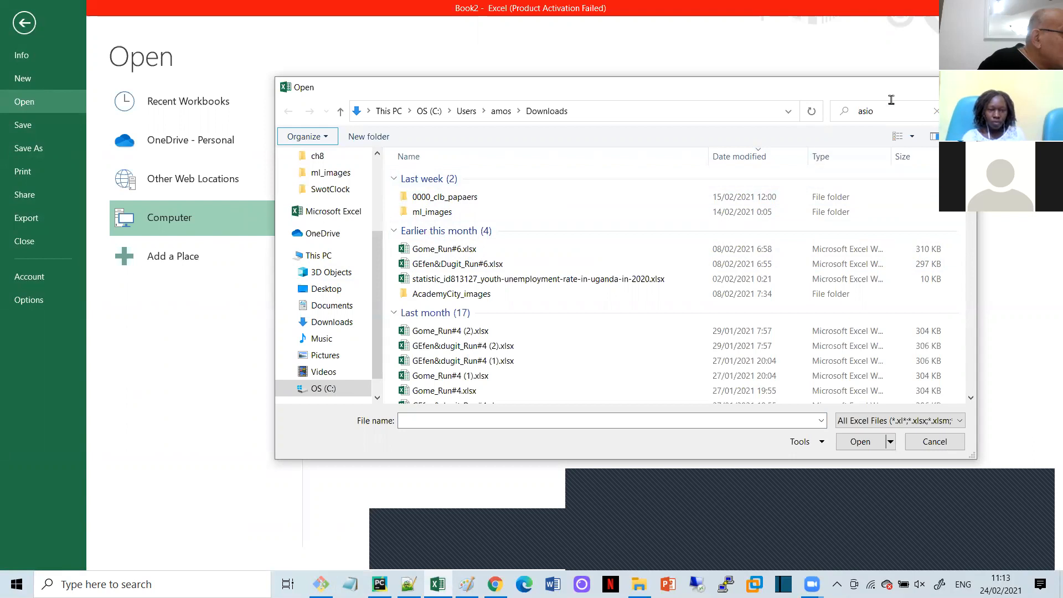
click(886, 109)
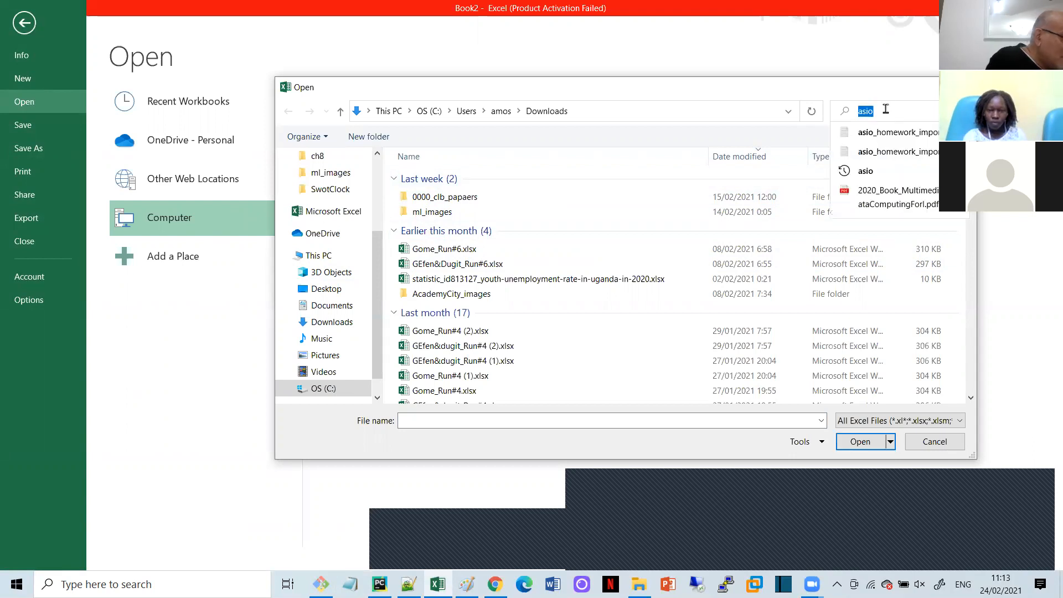
key(Return)
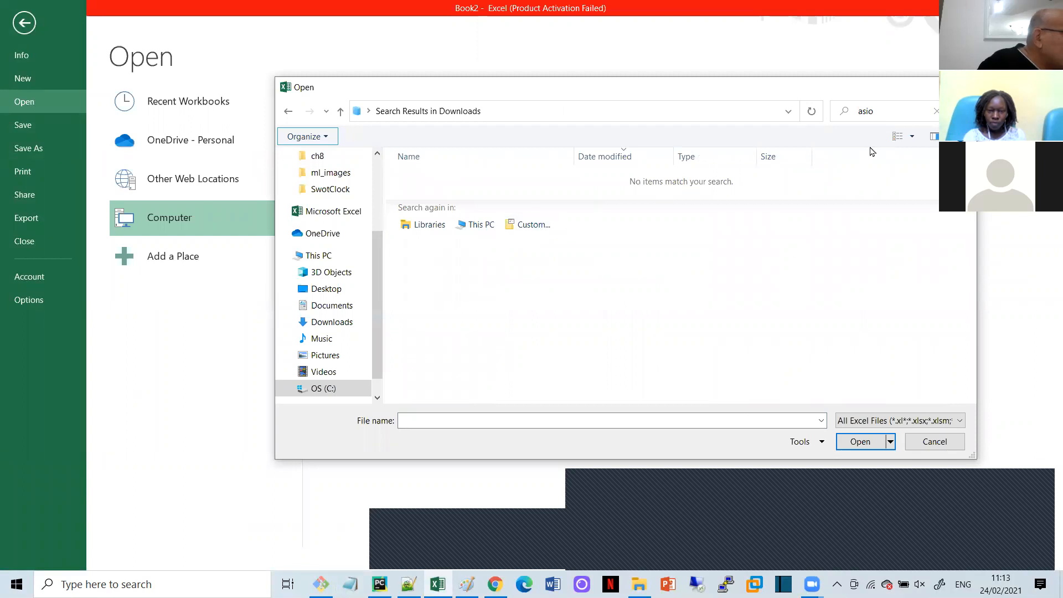
Try to open asio_homework_import_1.txt from the search suggestions, closing the Notepad window it launches
click(882, 113)
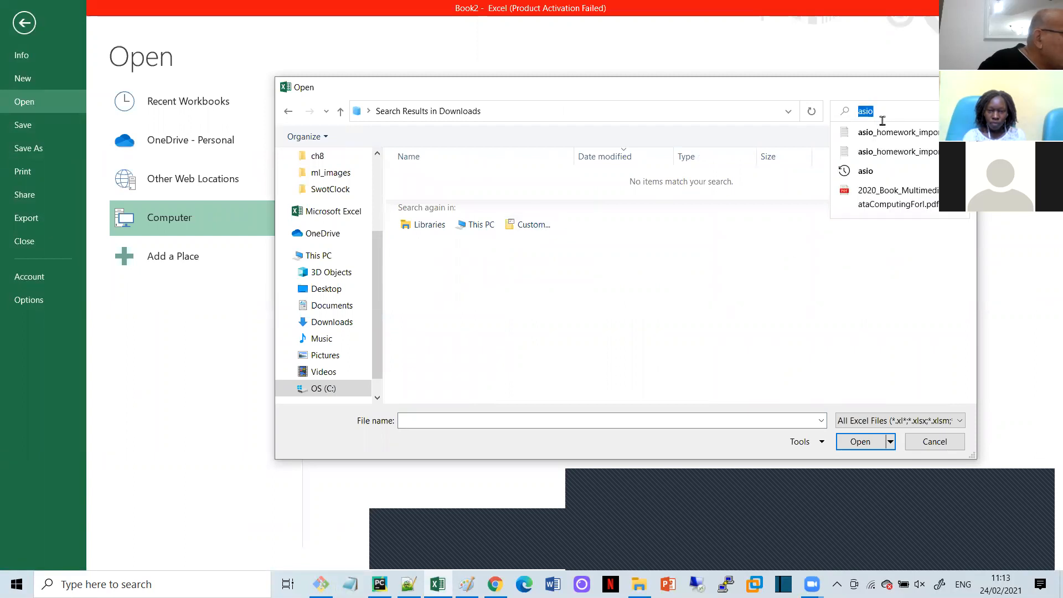
click(884, 133)
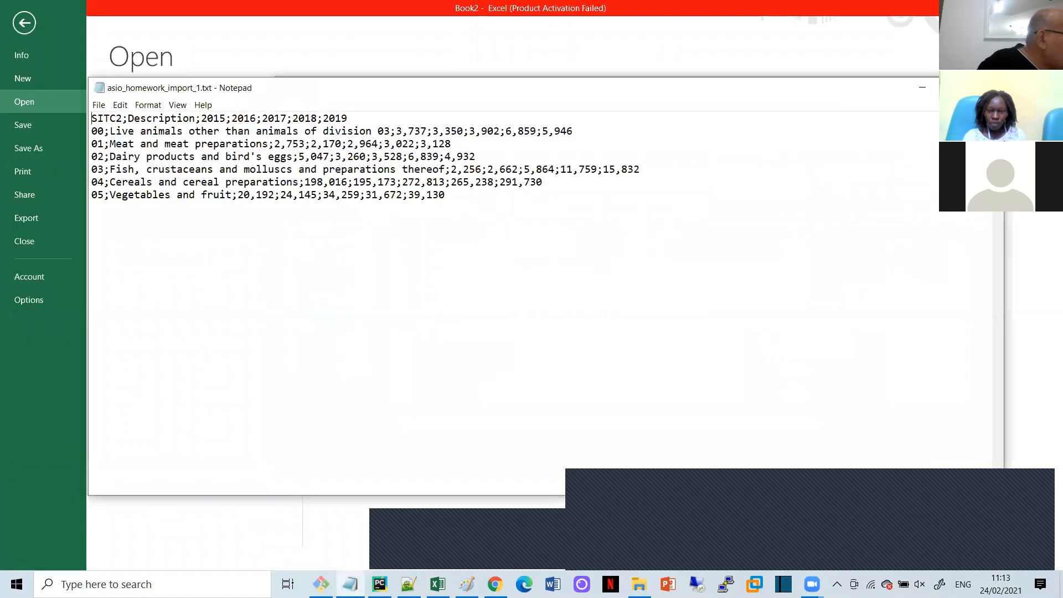
click(990, 87)
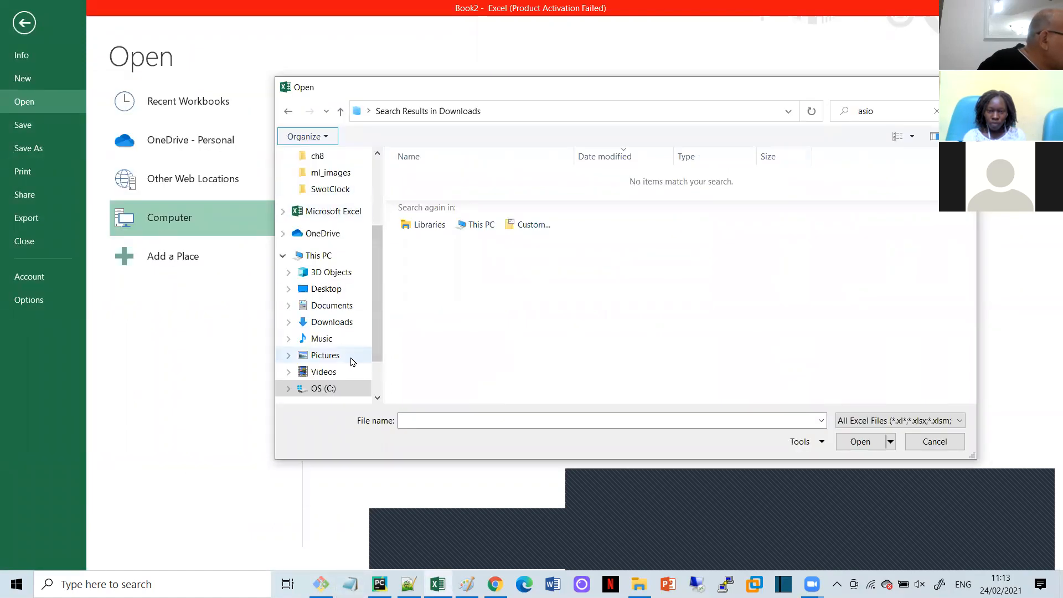
Go back to the full Downloads folder and look through the files by name for asio_homework_import_1.txt
click(332, 323)
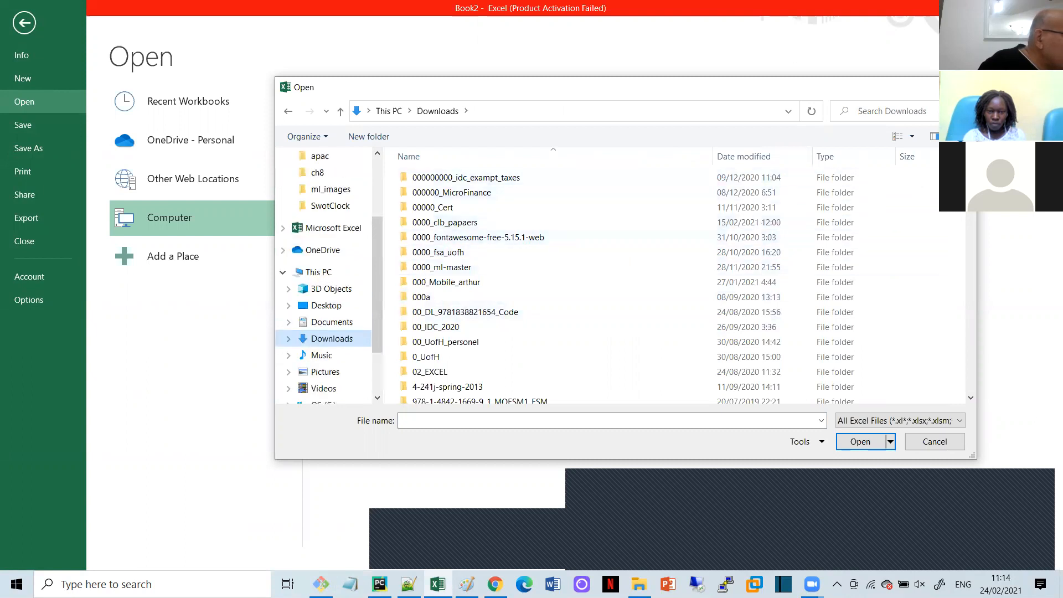
scroll(675, 285, down, 20)
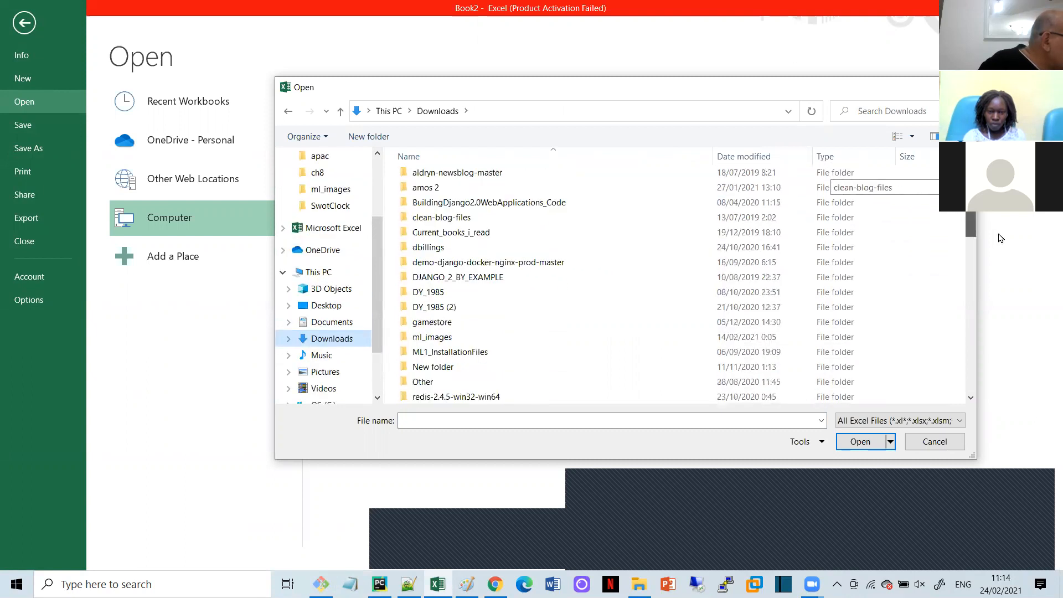
scroll(990, 356, down, 6)
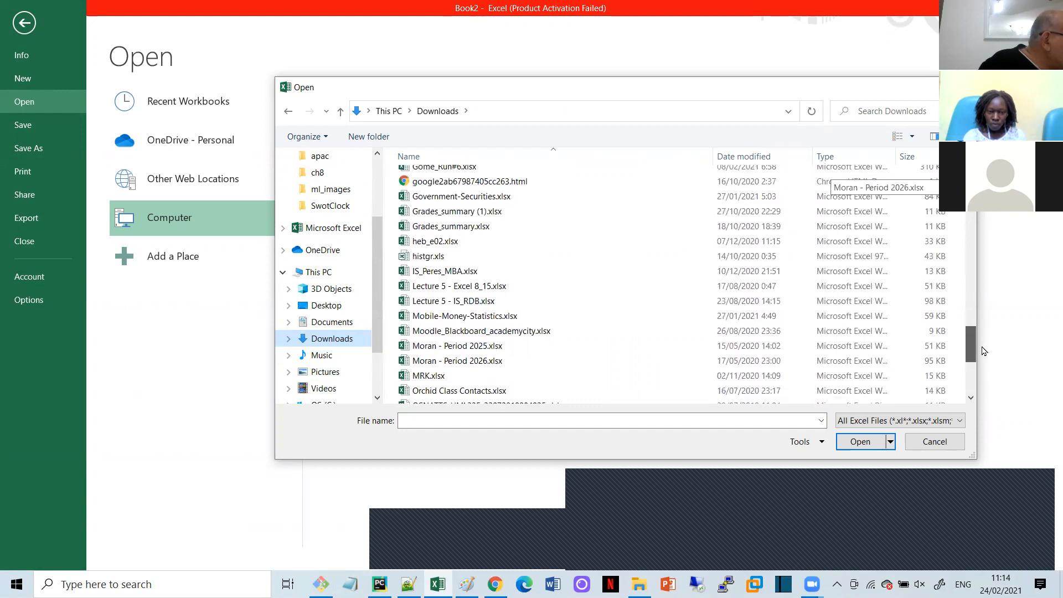
drag(980, 344, 992, 282)
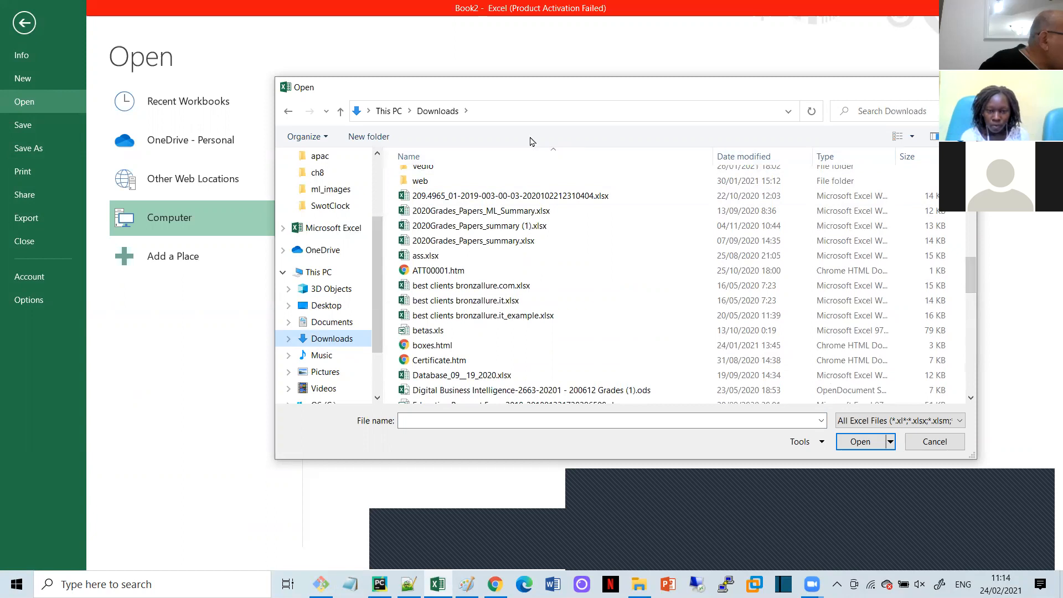
click(435, 159)
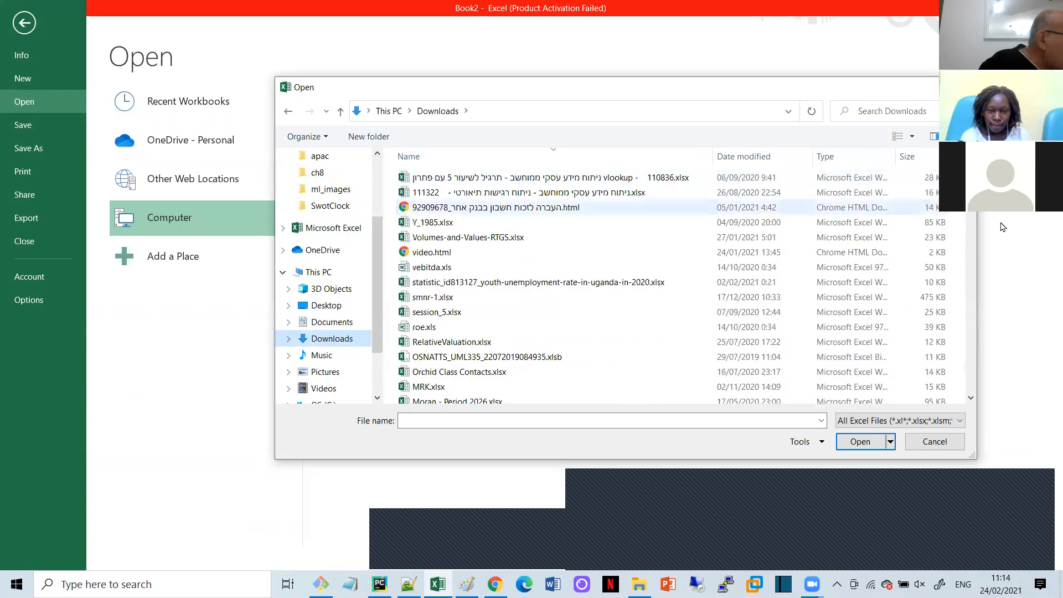
click(413, 156)
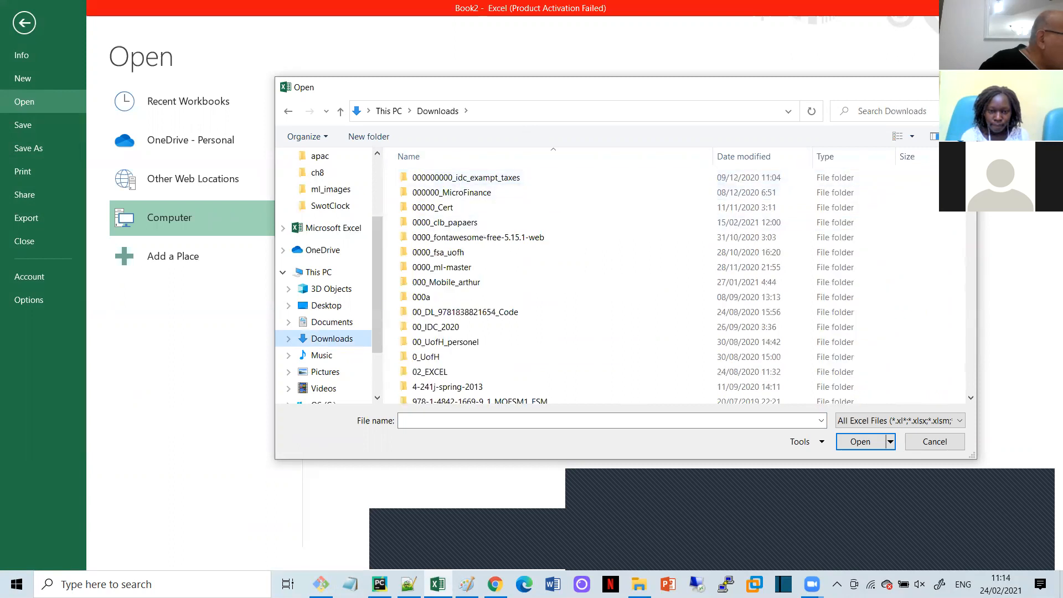
scroll(880, 200, down, 1)
scroll(961, 265, down, 20)
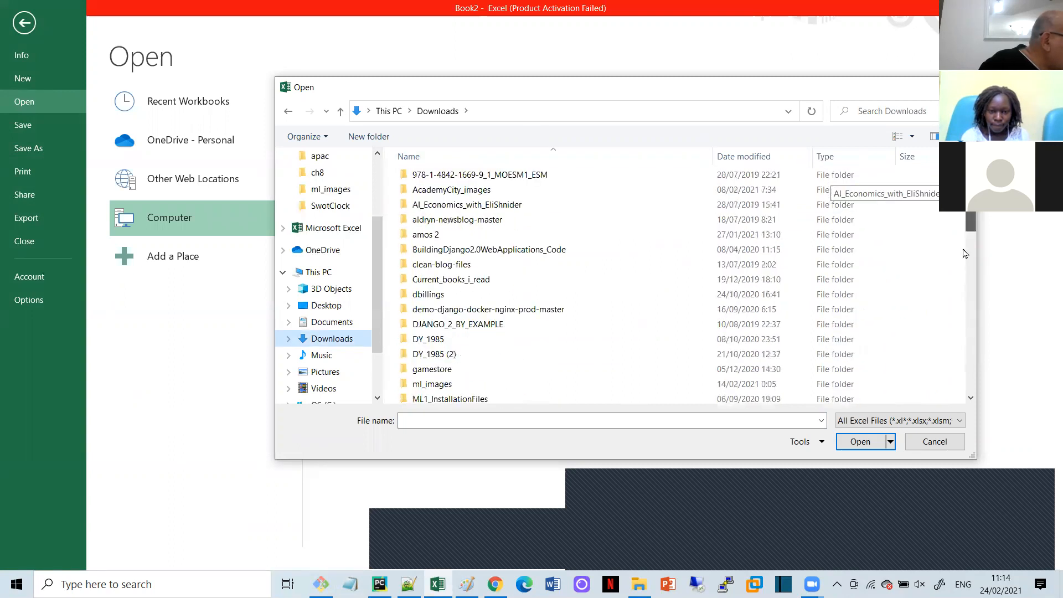
scroll(936, 297, down, 10)
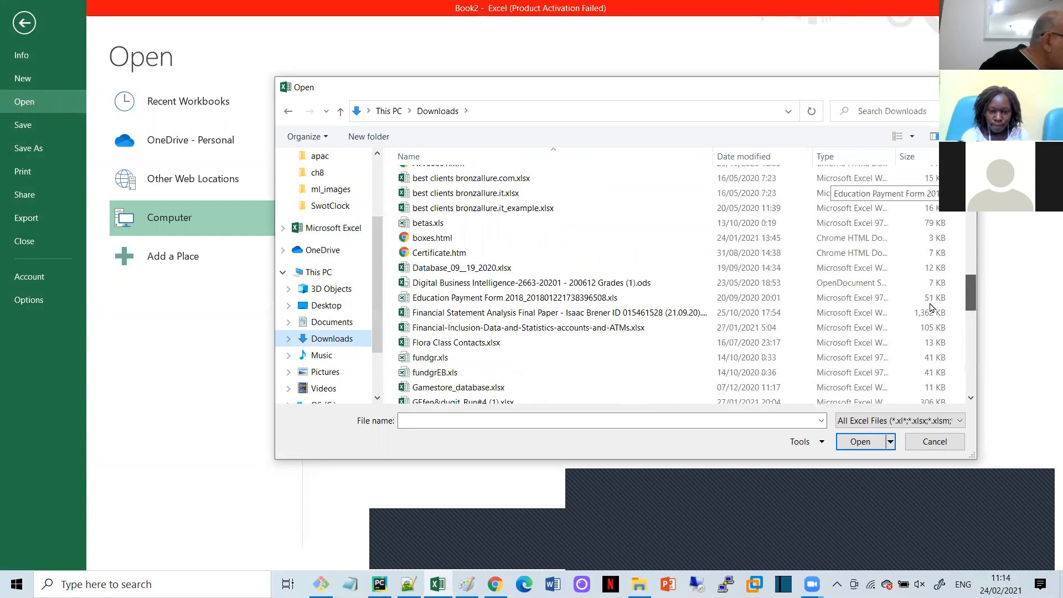
scroll(927, 301, up, 2)
scroll(920, 288, up, 2)
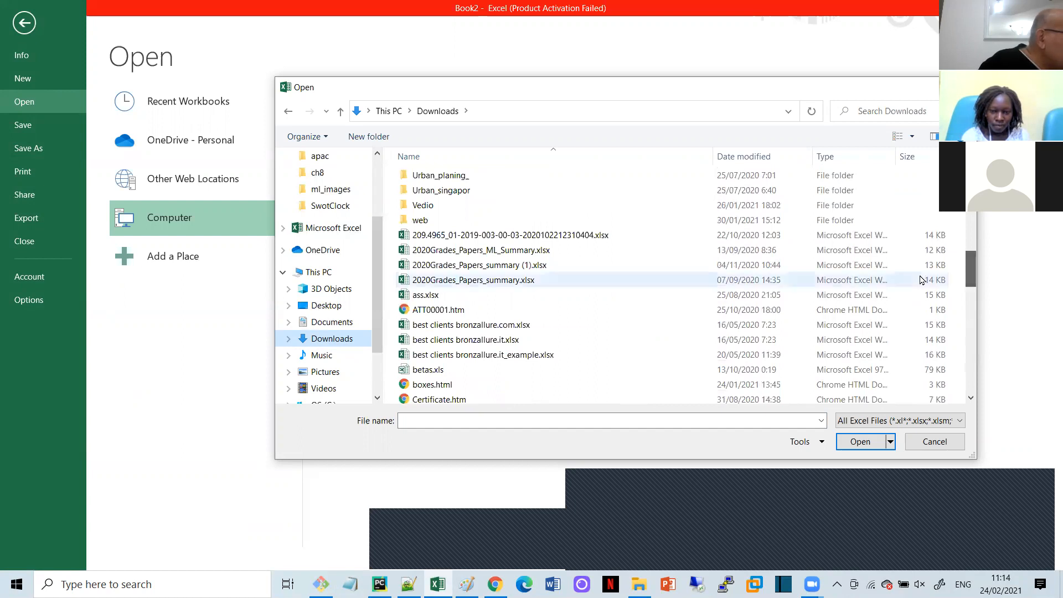
Sort the Downloads listing by date modified, newest first, and look through it for the text file
click(751, 156)
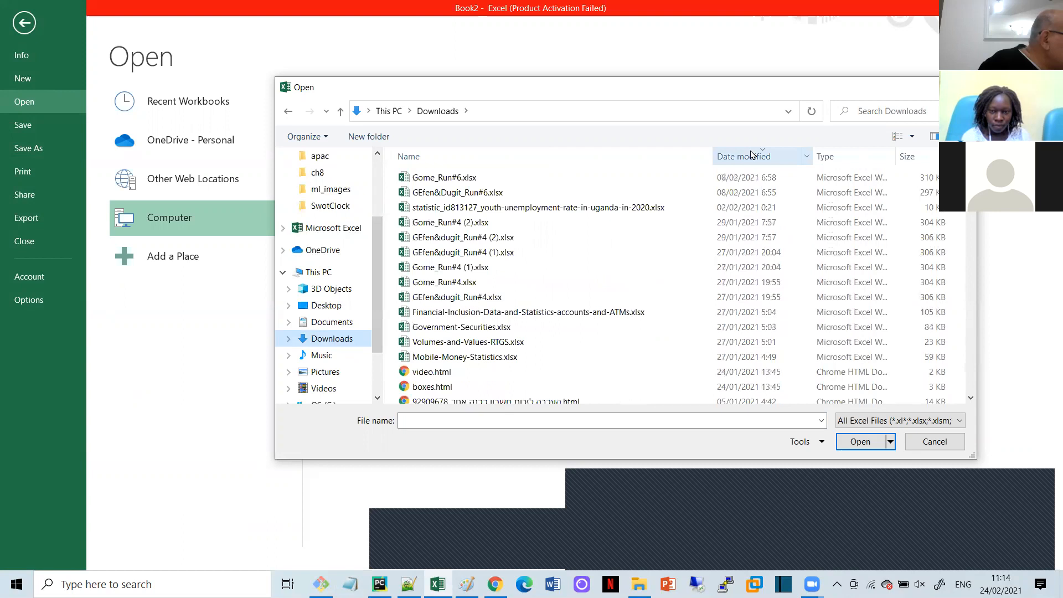
click(751, 155)
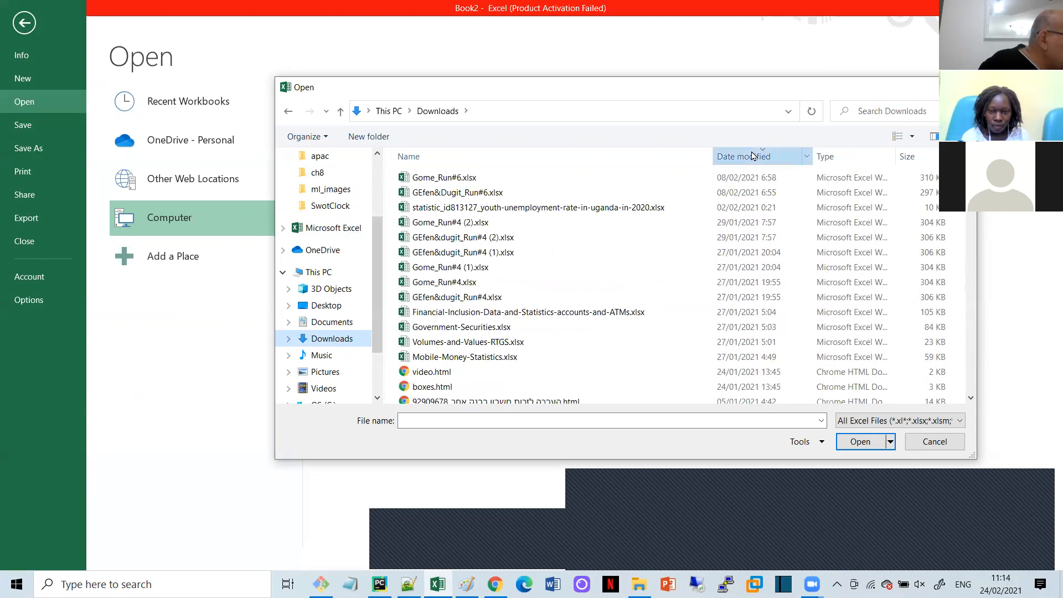
click(751, 156)
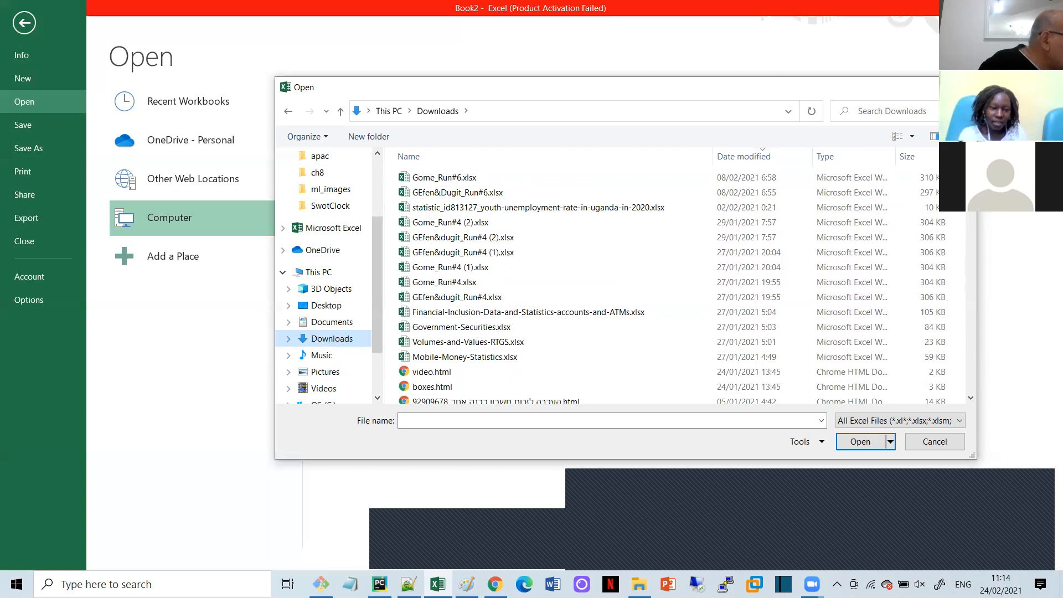
scroll(825, 188, down, 3)
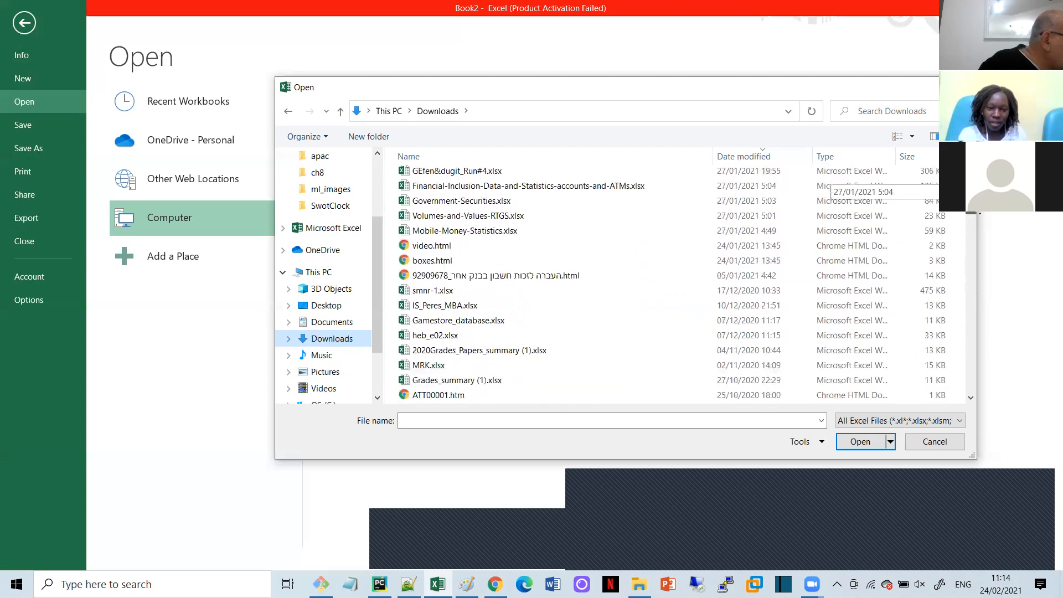
scroll(940, 270, down, 4)
scroll(940, 269, down, 12)
drag(904, 363, 923, 344)
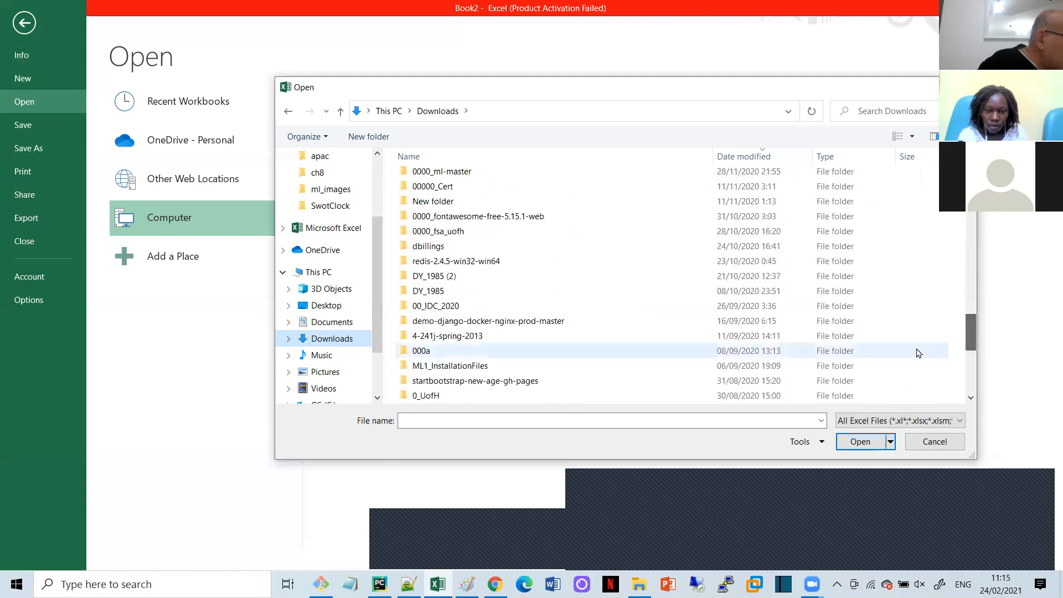
Set the file filter to All Files and open asio_homework_import_1.txt from the Downloads folder
click(886, 423)
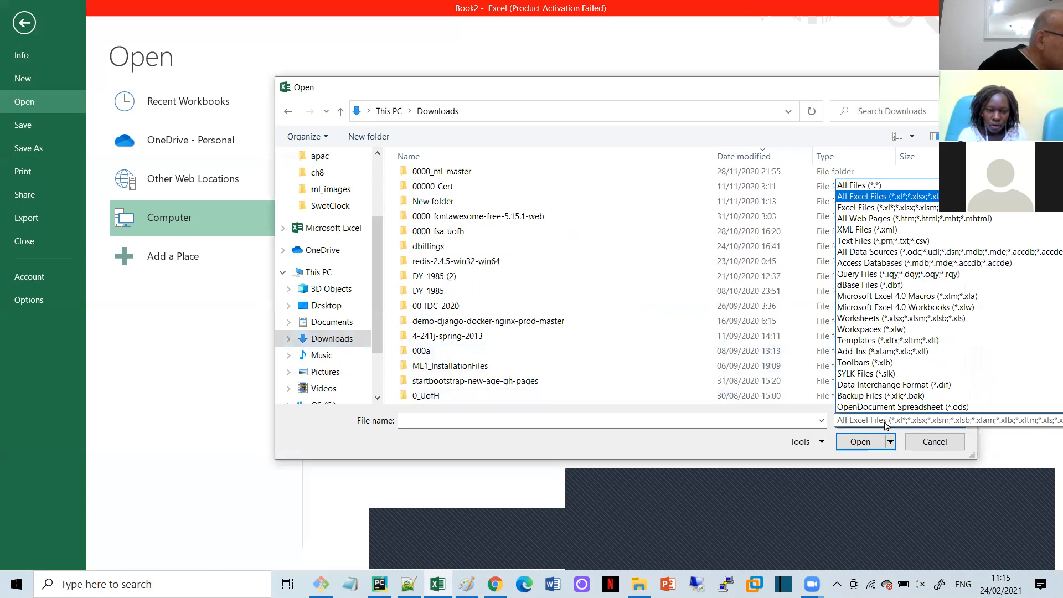
click(900, 189)
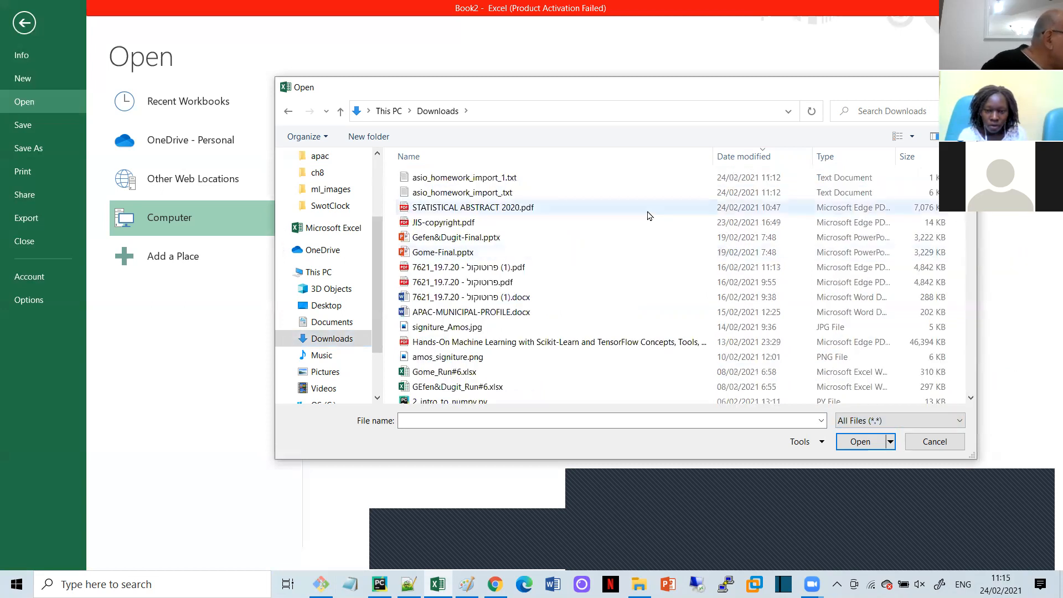
double_click(505, 177)
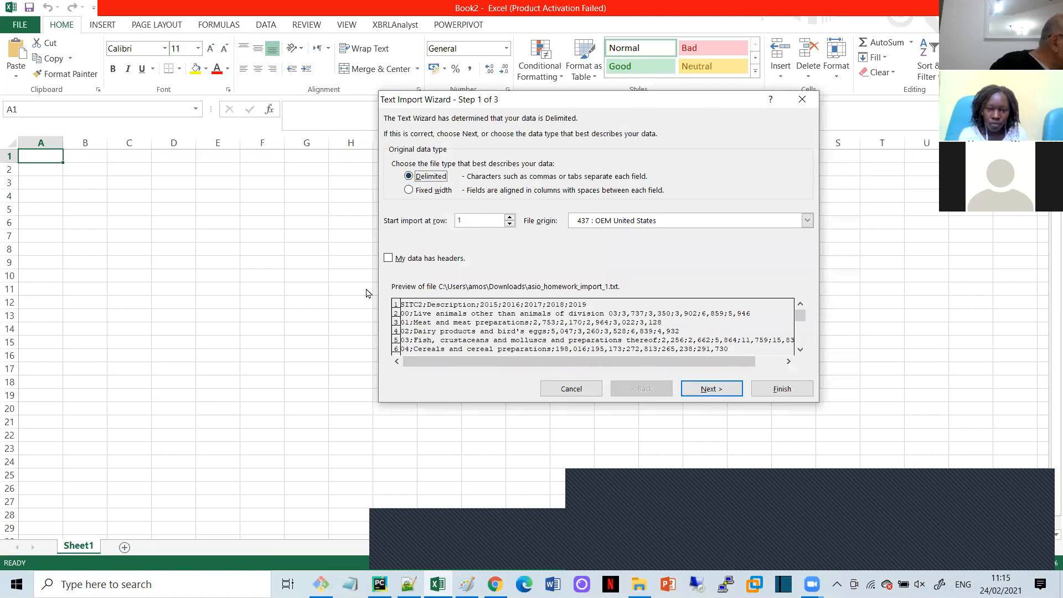
Mark the delimited import data as having headers and make Semicolon the only delimiter in place of Tab
click(388, 258)
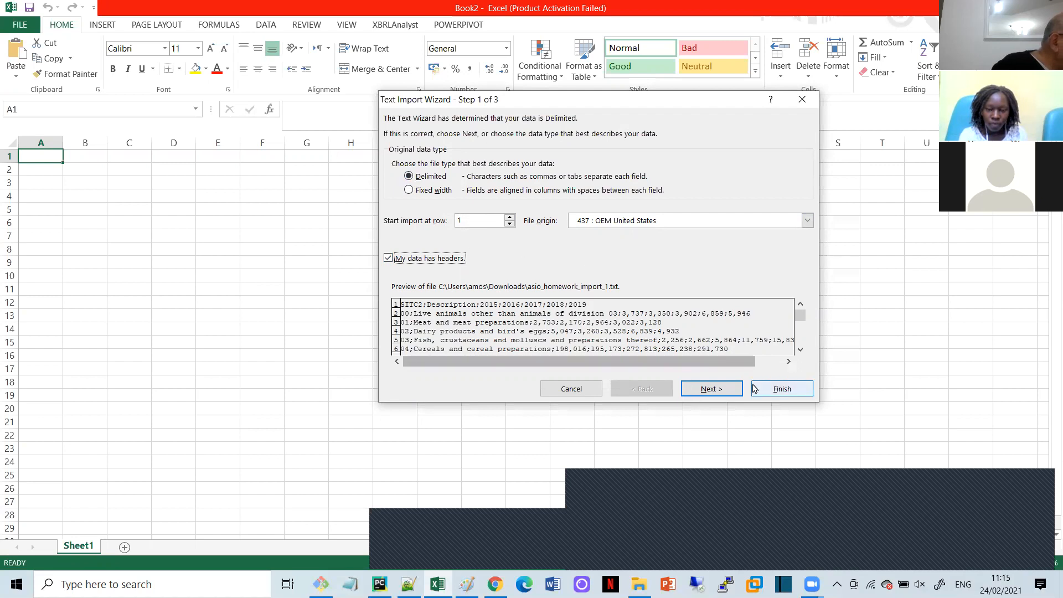
click(725, 389)
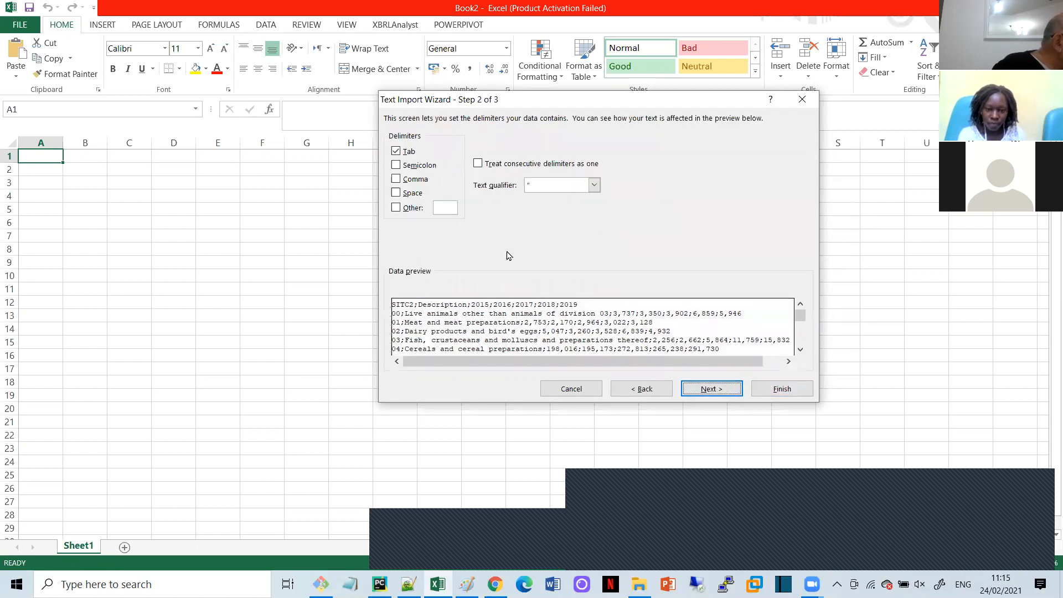
click(396, 152)
click(396, 165)
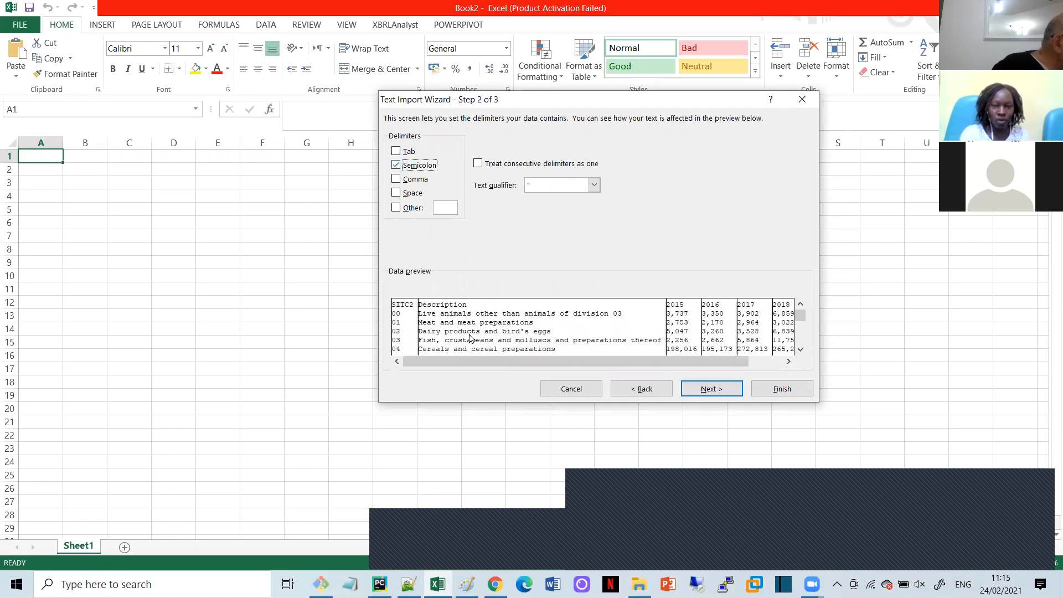
Check the split columns in the data preview and finish the text import with General column format
drag(737, 365, 811, 358)
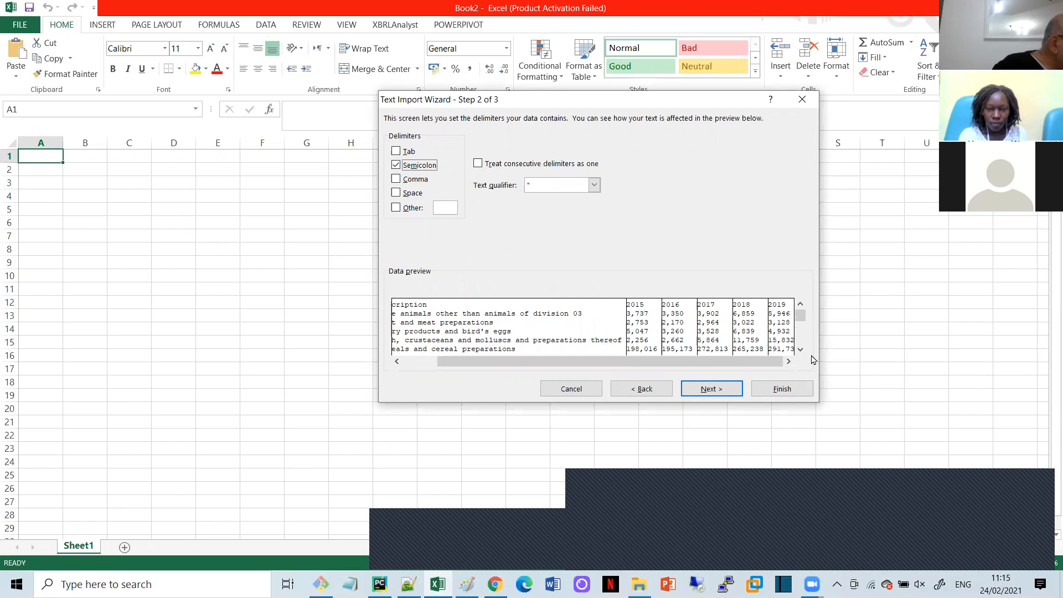
drag(800, 316, 799, 341)
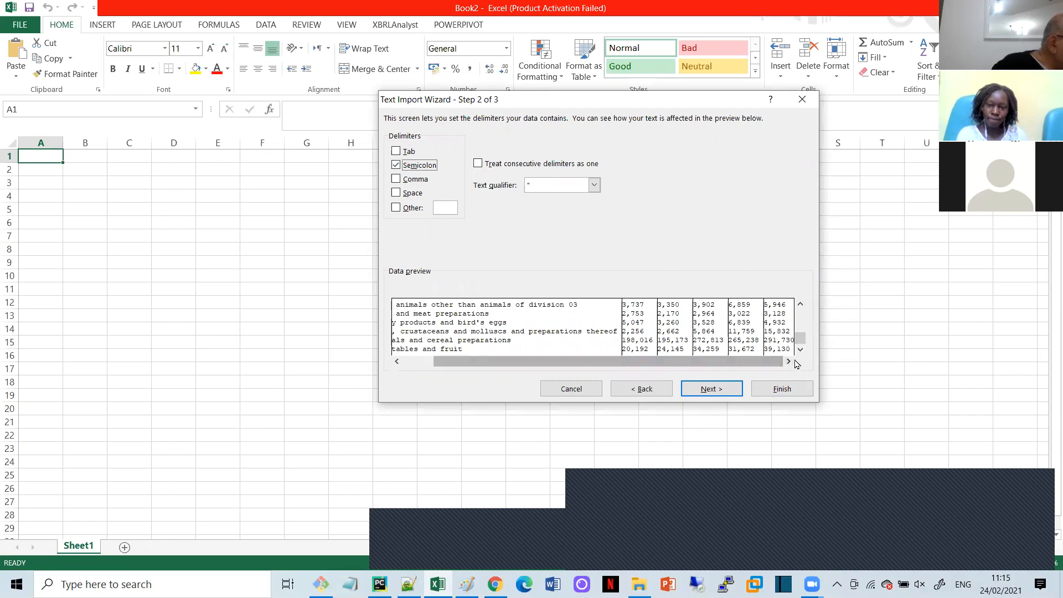
click(800, 318)
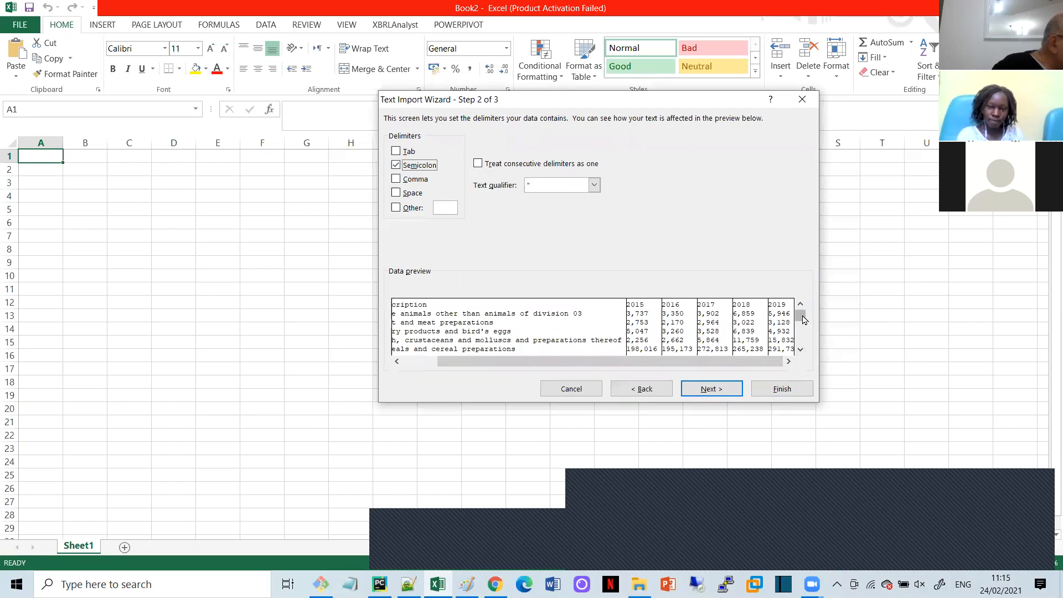
click(713, 389)
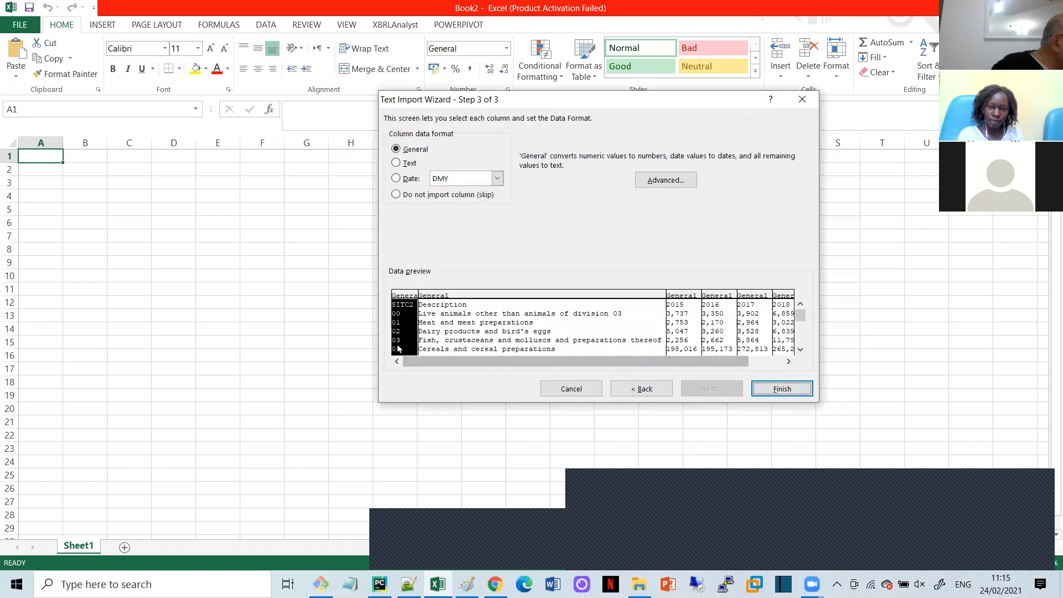
click(788, 361)
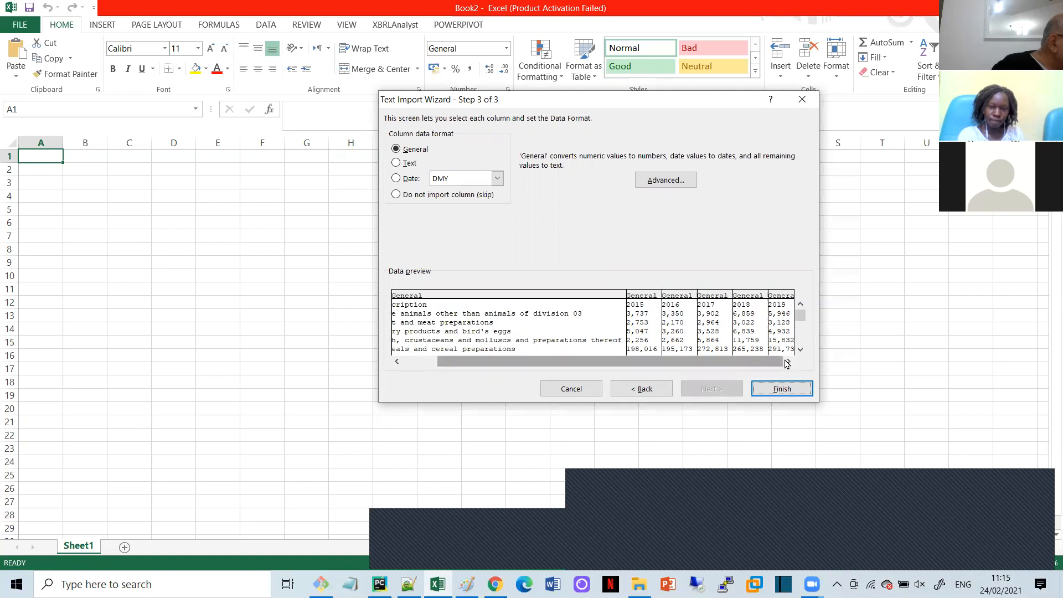
click(798, 347)
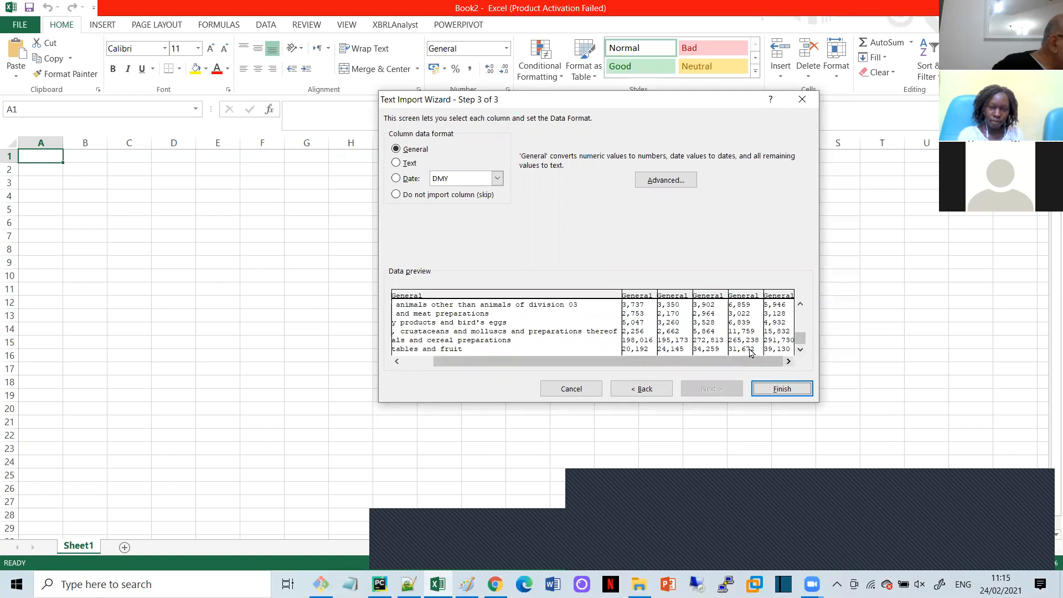
click(773, 387)
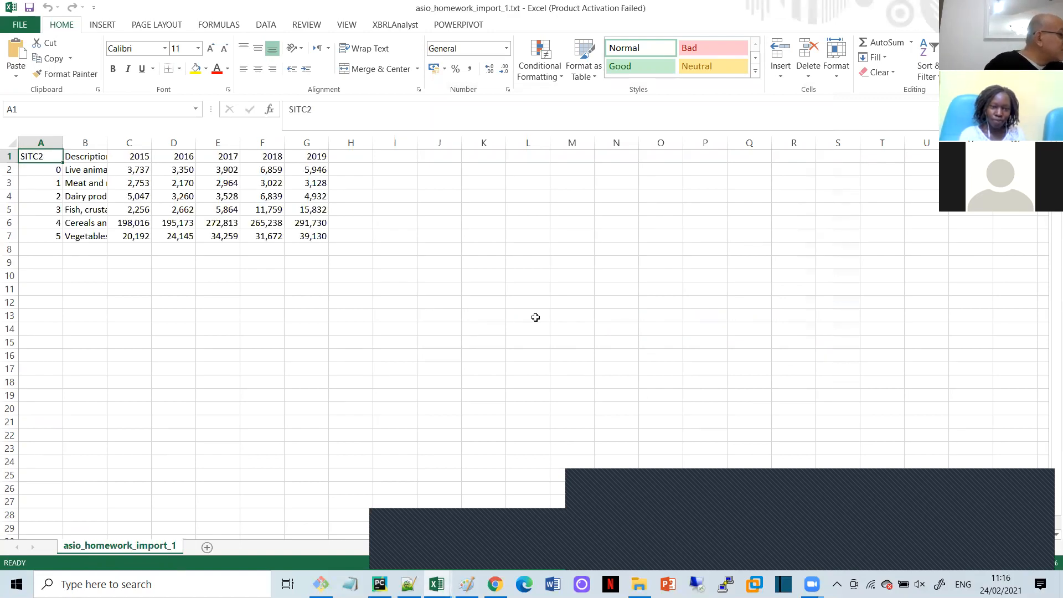
Widen the Description column to show more of its text and rename the worksheet as data
drag(107, 144, 196, 154)
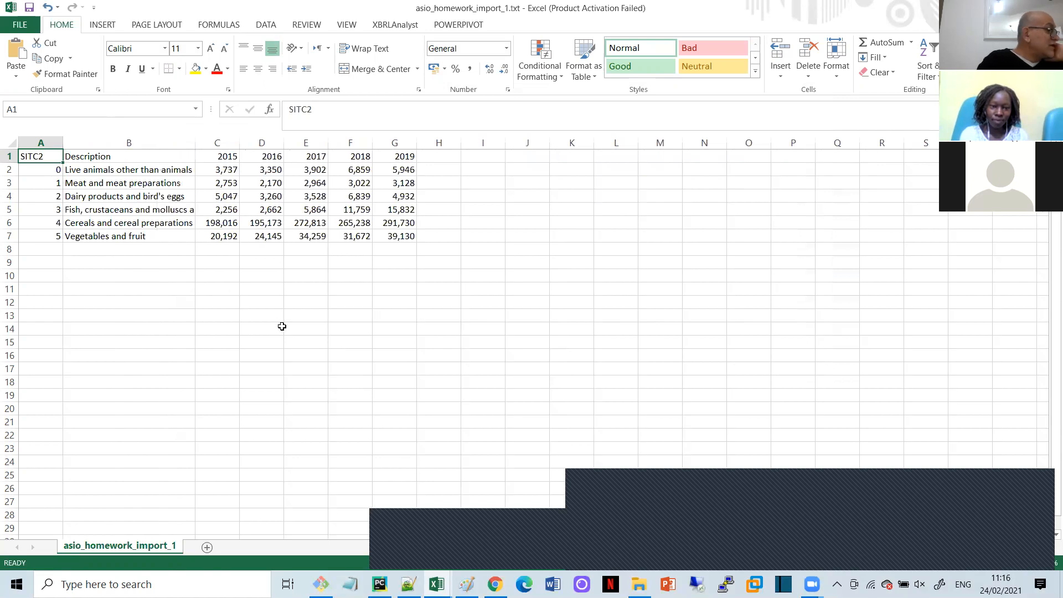
drag(195, 145, 276, 161)
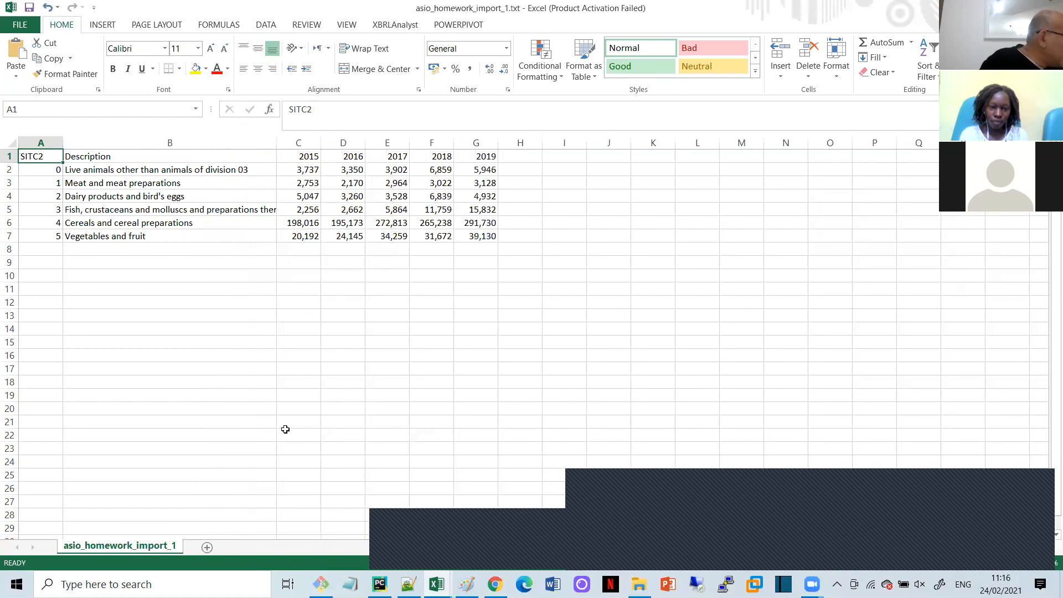
double_click(162, 547)
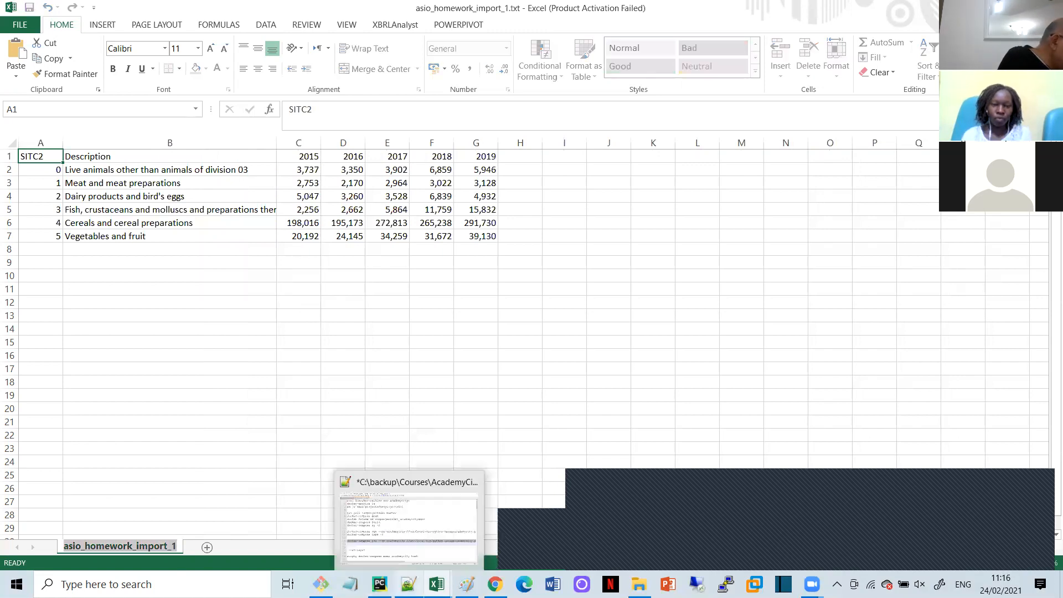
text(data)
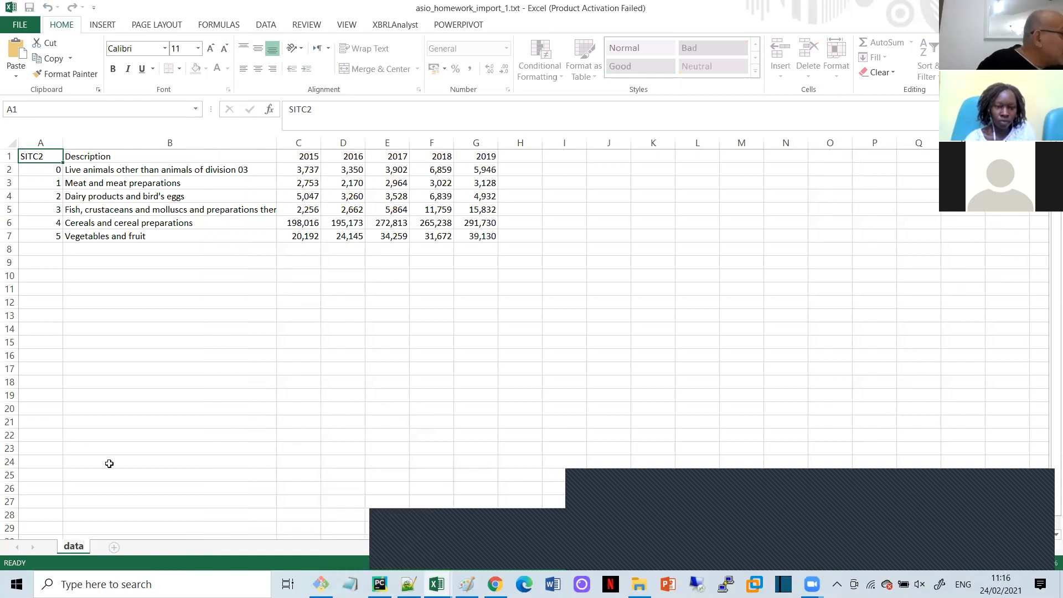
Start saving a copy of the imported data in the Downloads folder with Excel Workbook (*.xlsx) as the file type
click(22, 24)
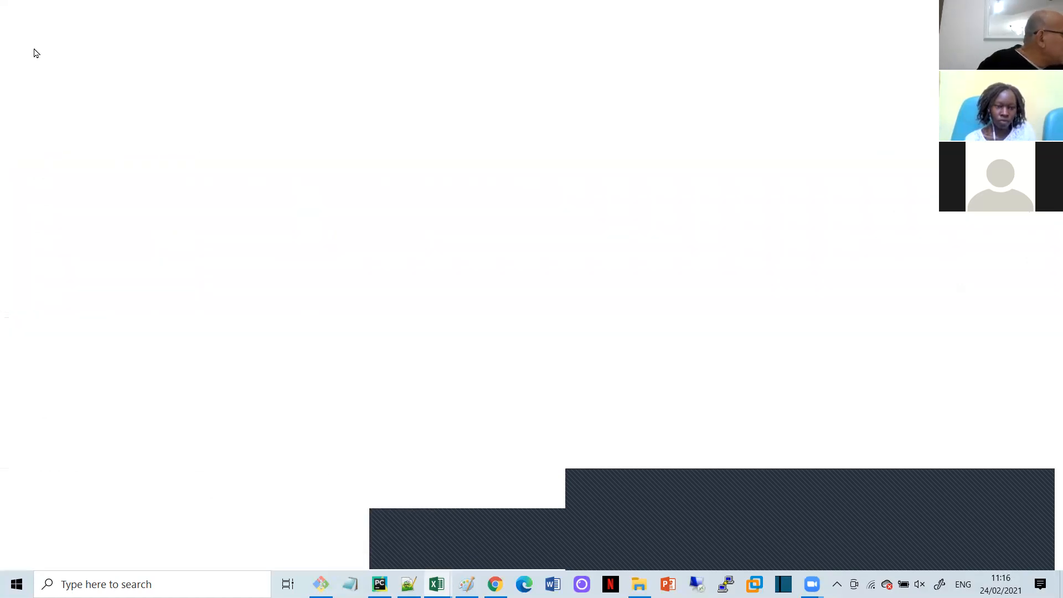
click(41, 149)
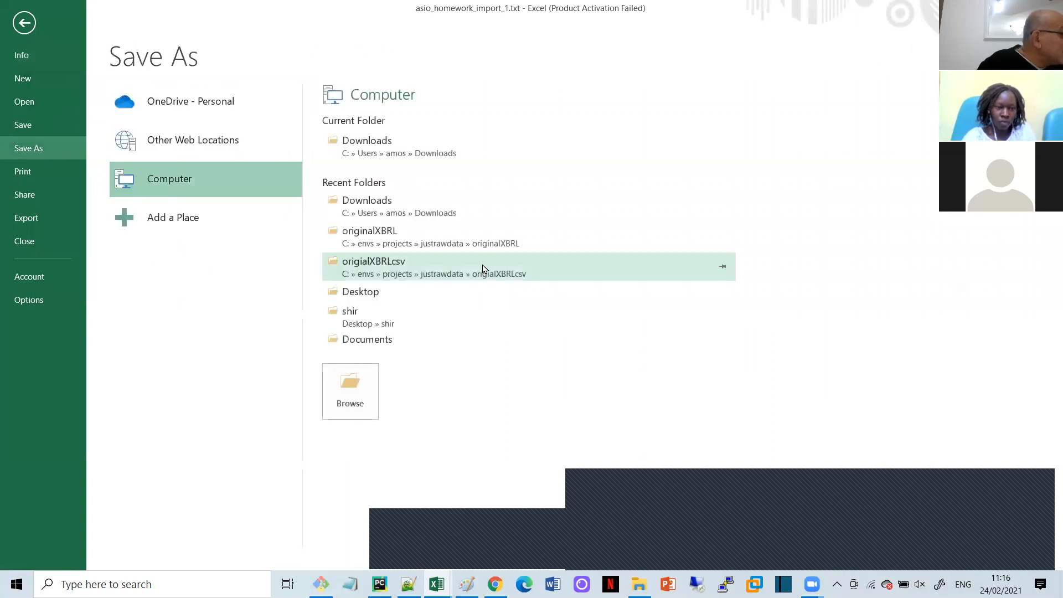
click(421, 147)
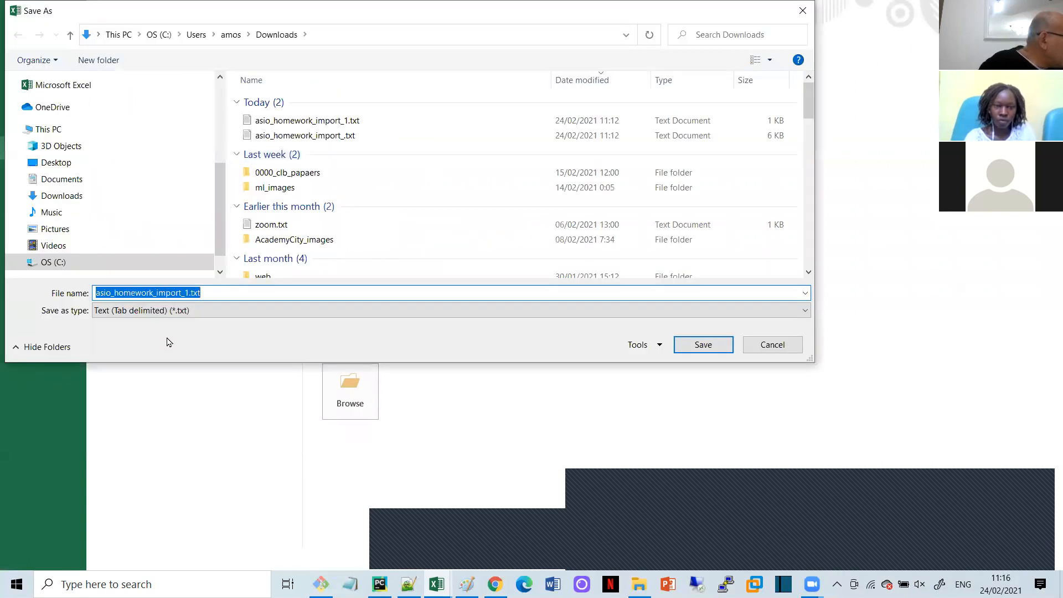
click(223, 311)
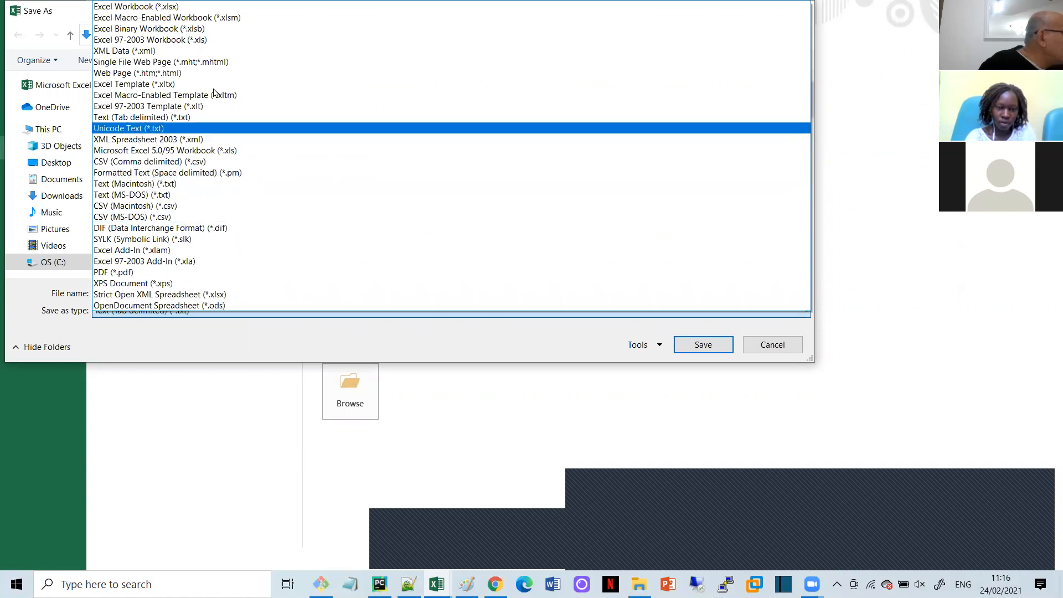
click(165, 8)
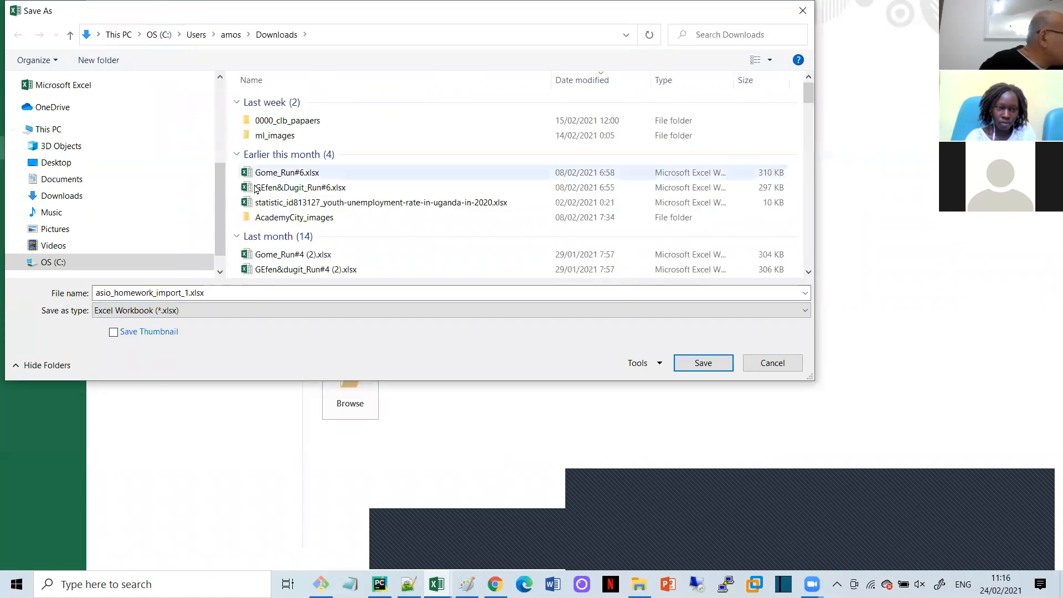
Change the file name to import_2015_2019.xlsx and save the workbook
click(183, 296)
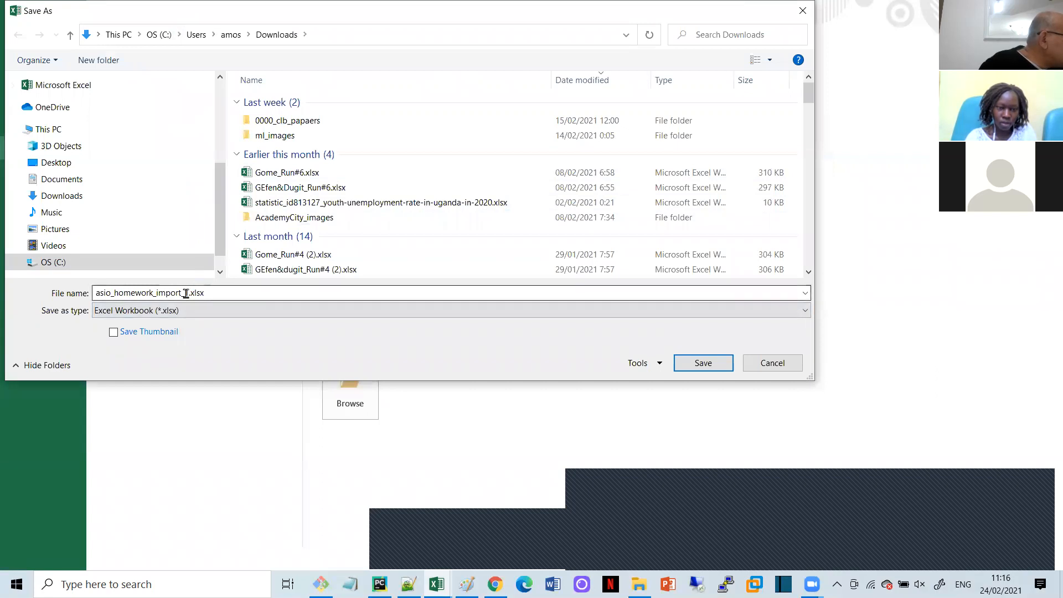
double_click(188, 293)
click(188, 293)
text(1)
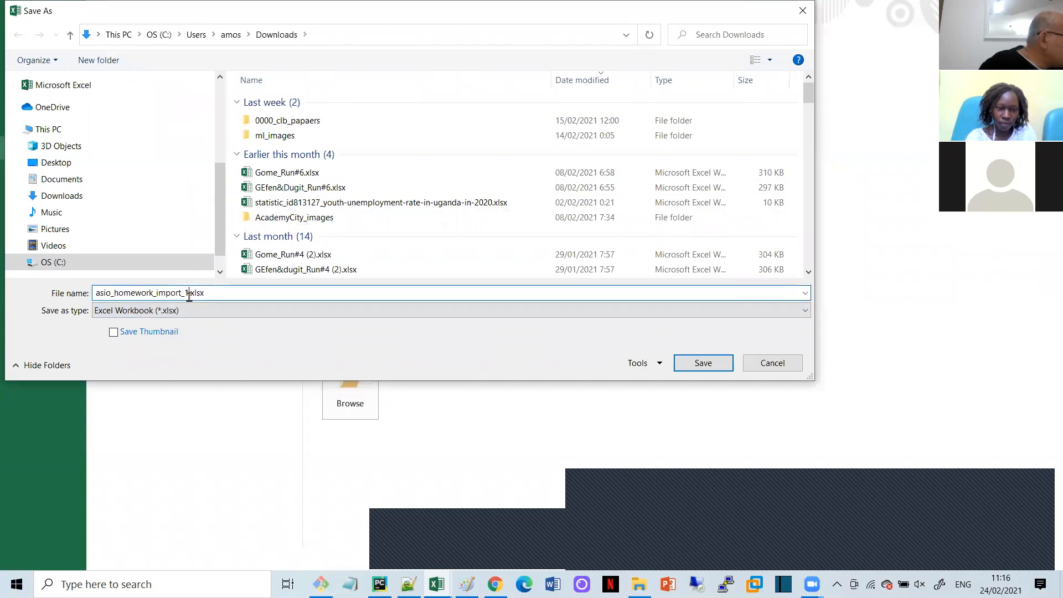
key(BackSpace)
key(BackSpace)
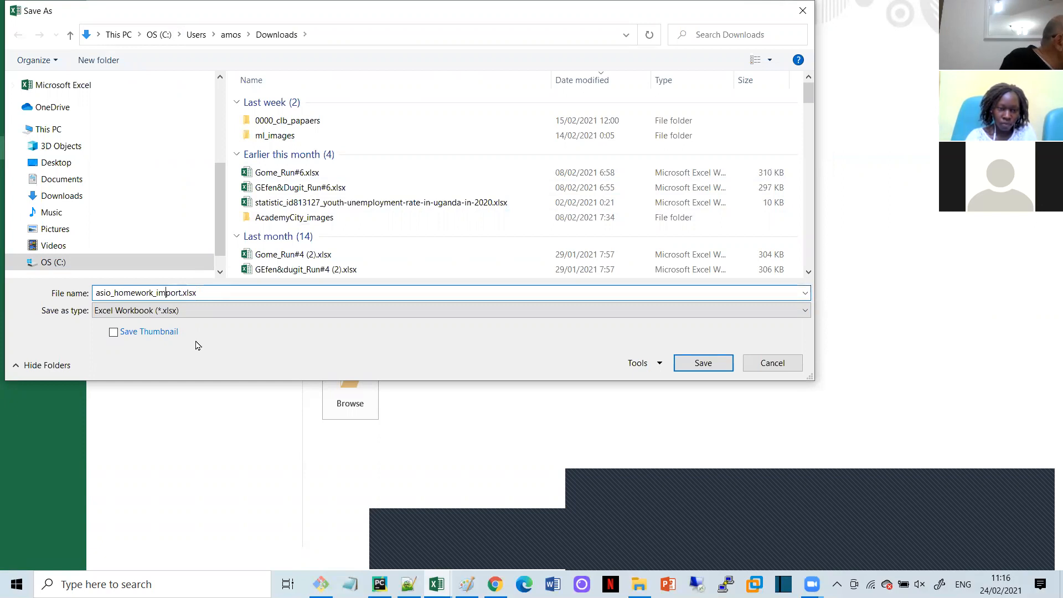
key(Left)
key(Left)
key(Left)
key(Left)
key(Left)
key(Left)
key(BackSpace)
key(BackSpace)
key(BackSpace)
key(BackSpace)
key(BackSpace)
key(BackSpace)
key(BackSpace)
key(BackSpace)
key(BackSpace)
key(BackSpace)
key(BackSpace)
key(BackSpace)
key(BackSpace)
key(BackSpace)
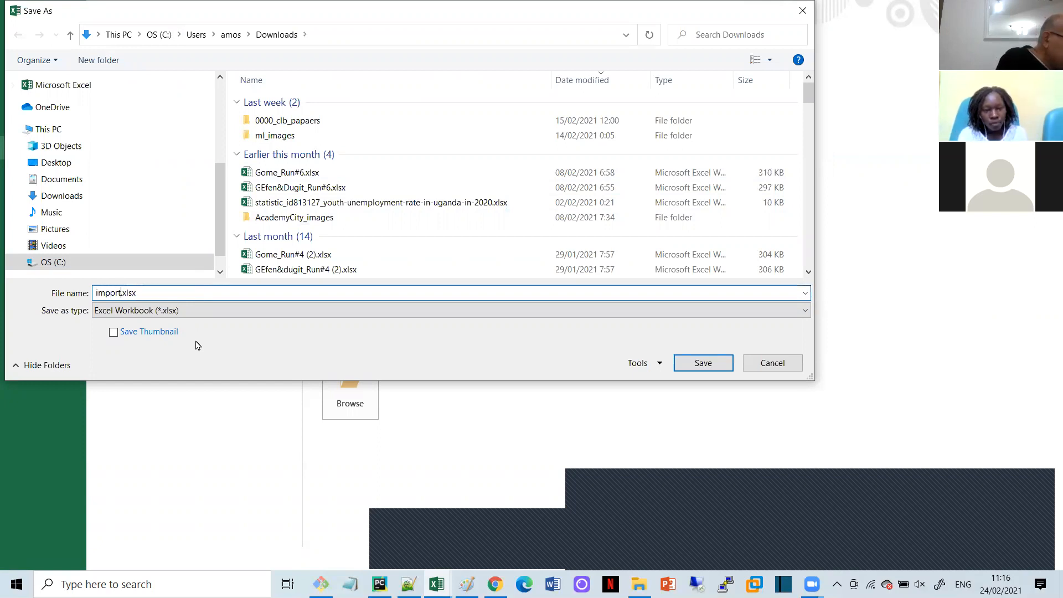
text(_2015)
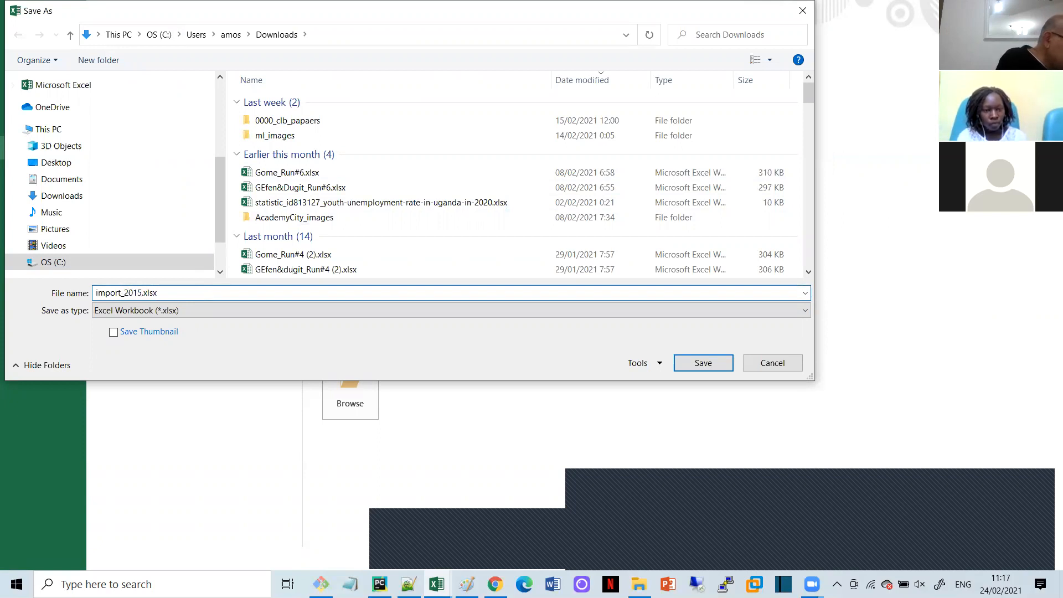
text(_2019)
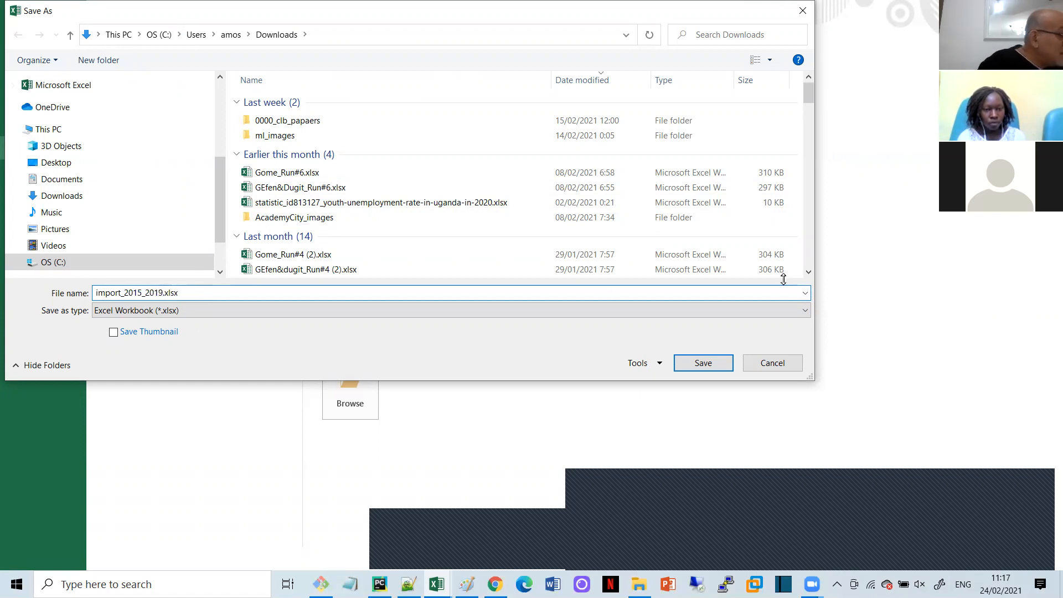
click(708, 365)
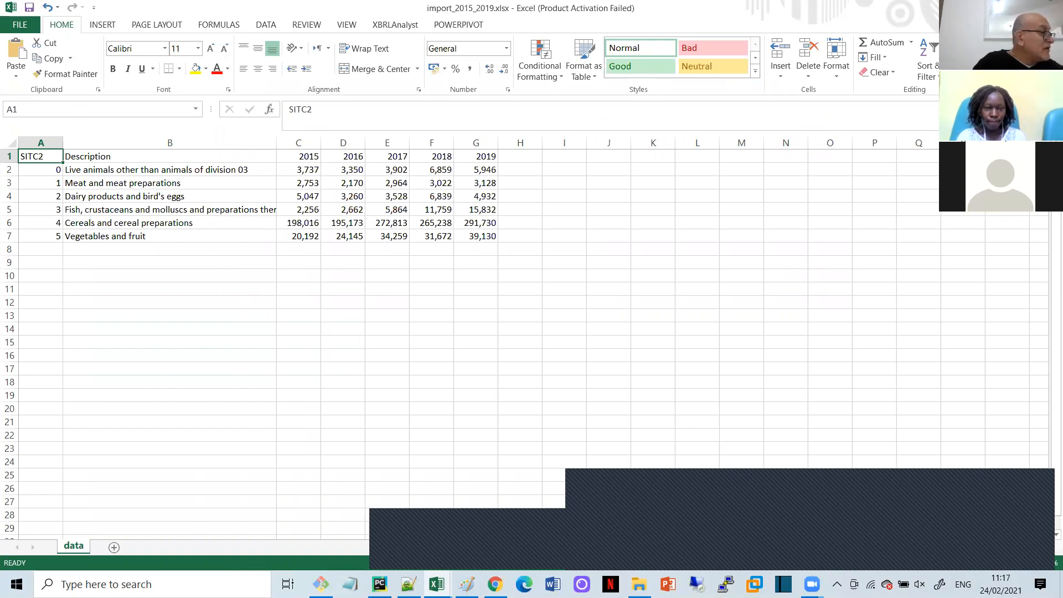
Create a blank workbook, then switch to Chrome and open academycity.org in a new tab
key(ctrl+n)
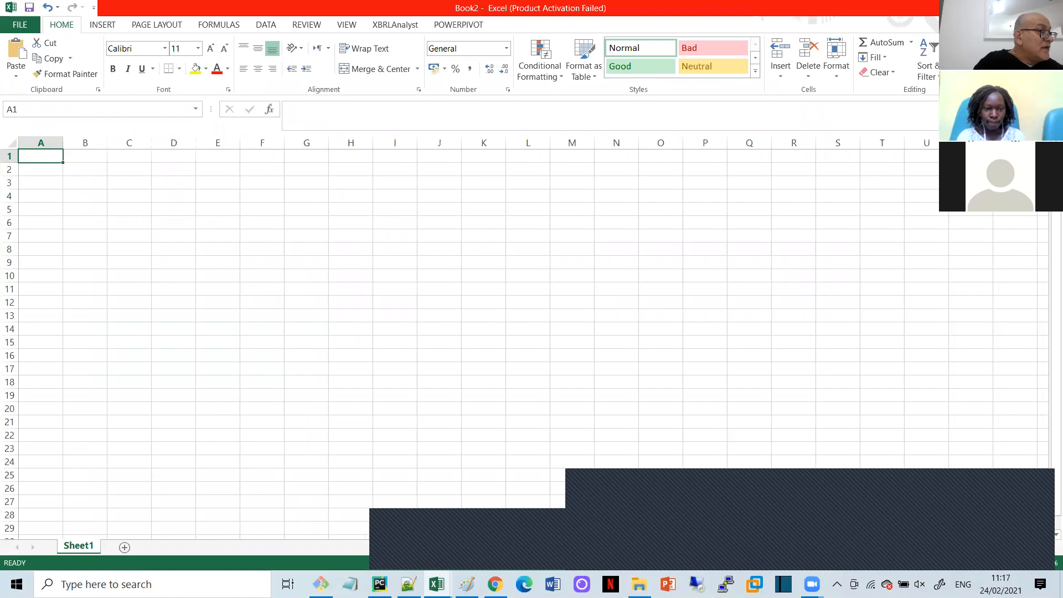
click(1050, 8)
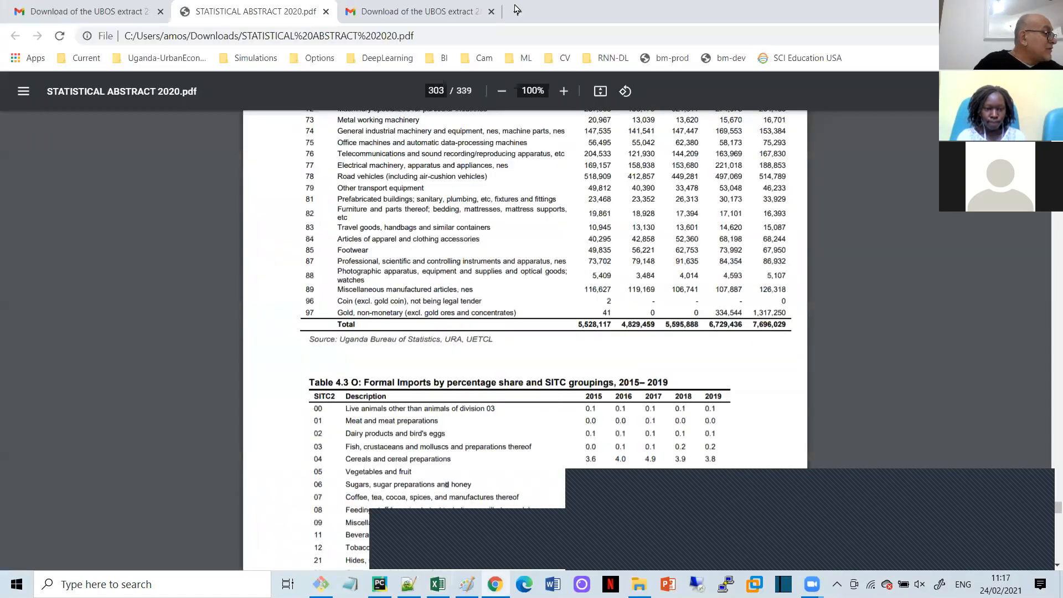
click(519, 12)
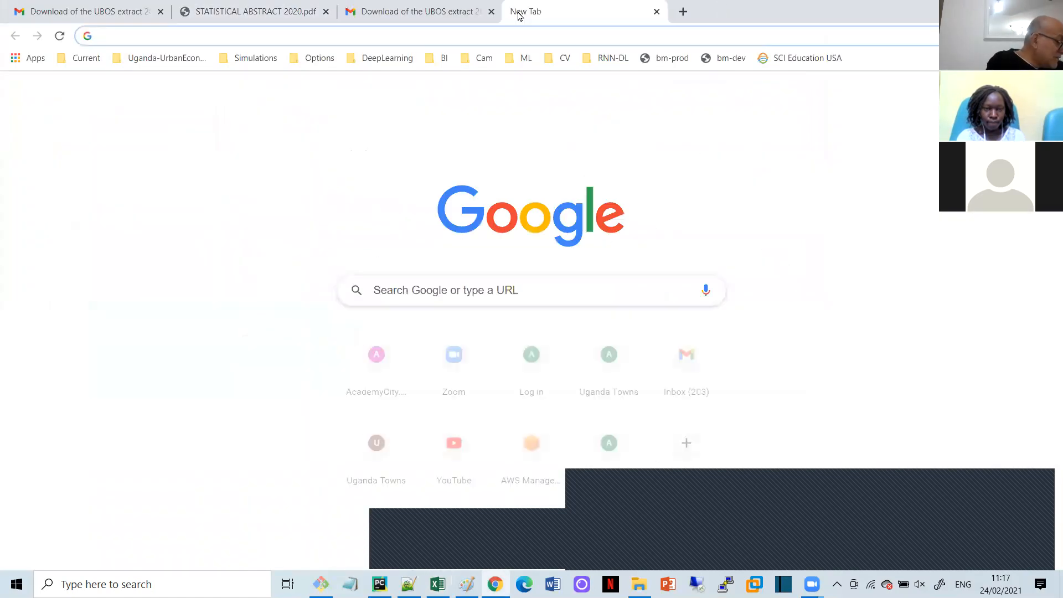
text(acad)
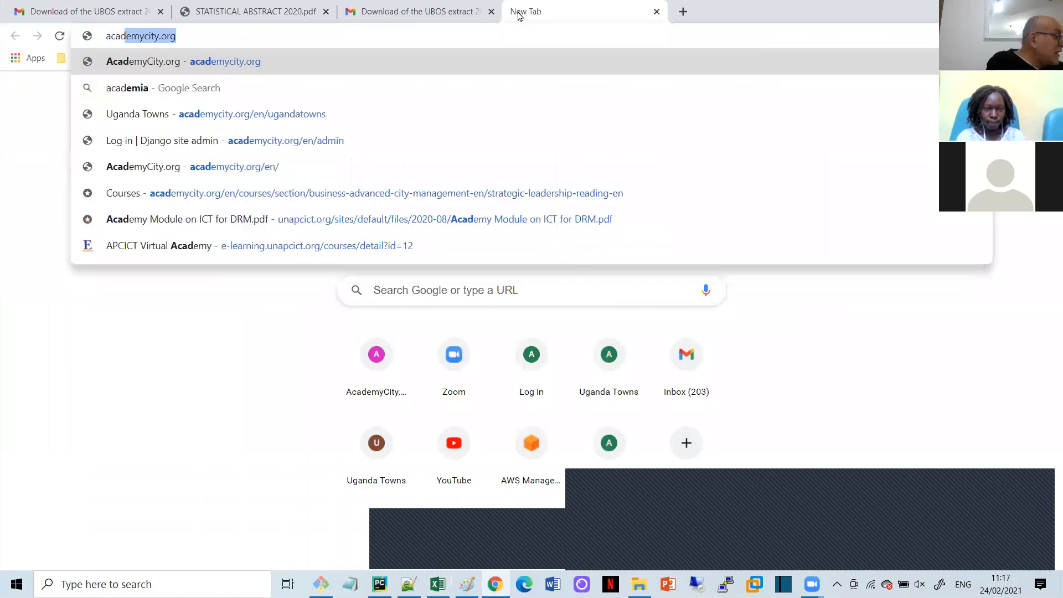
key(Right)
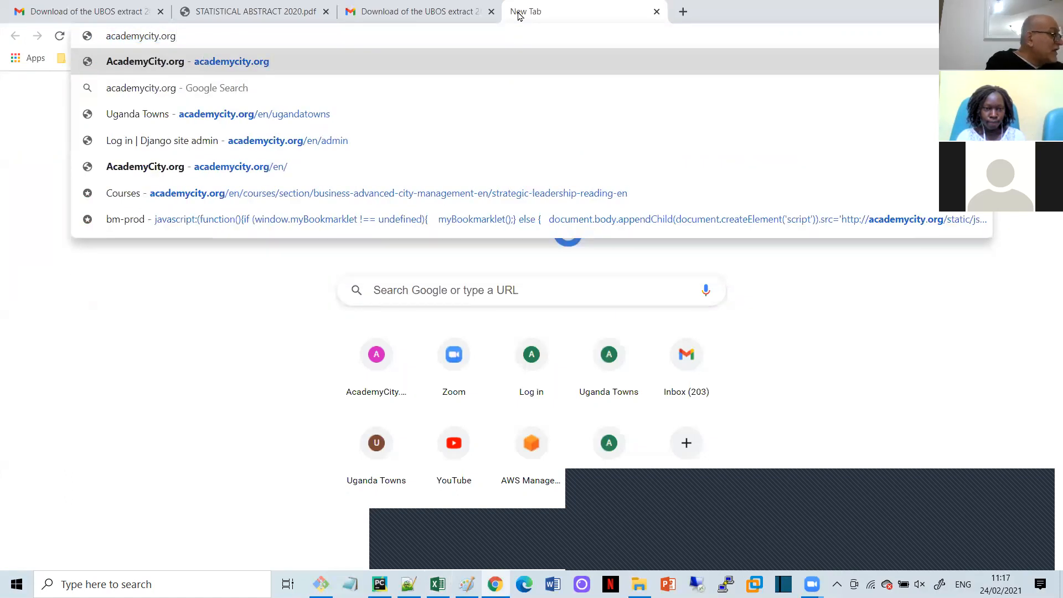
key(Return)
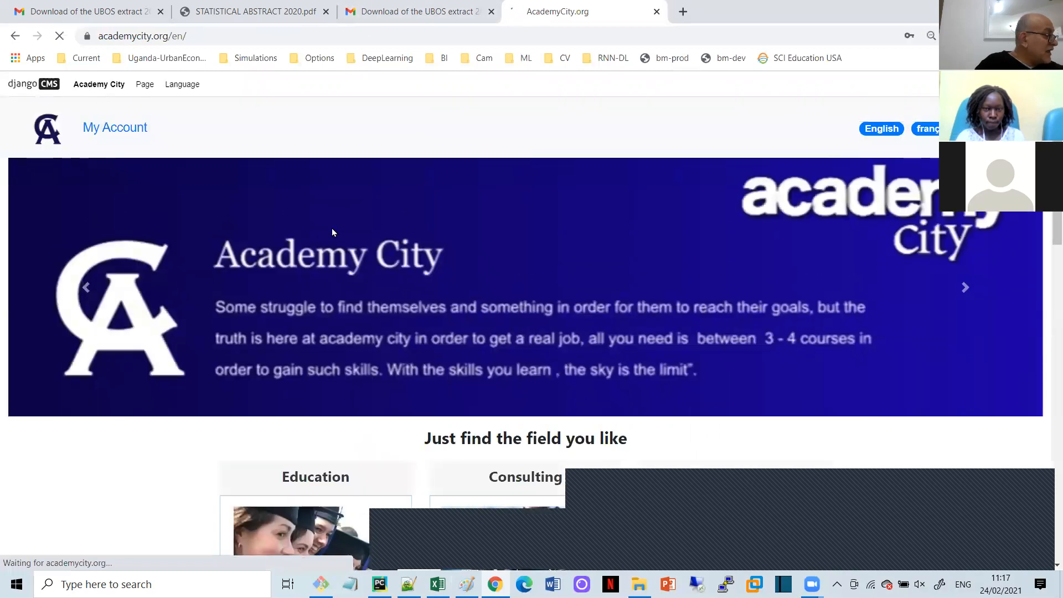
Go to the account dashboard's course management and open the FSEU 2 schedule of the Framework for software engineering course
scroll(321, 263, down, 1)
scroll(322, 268, down, 4)
scroll(322, 266, up, 5)
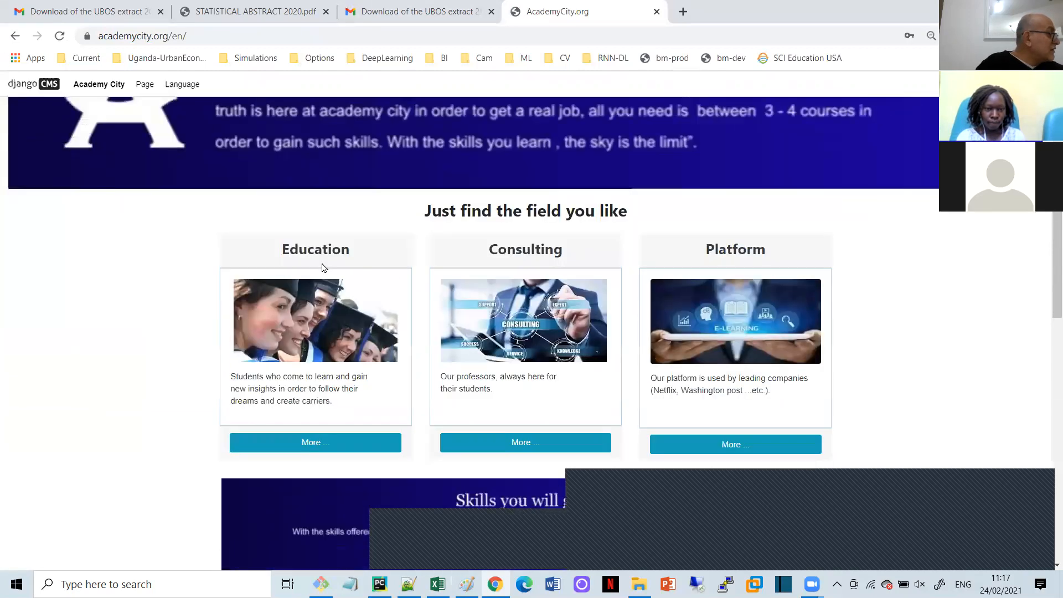
click(128, 133)
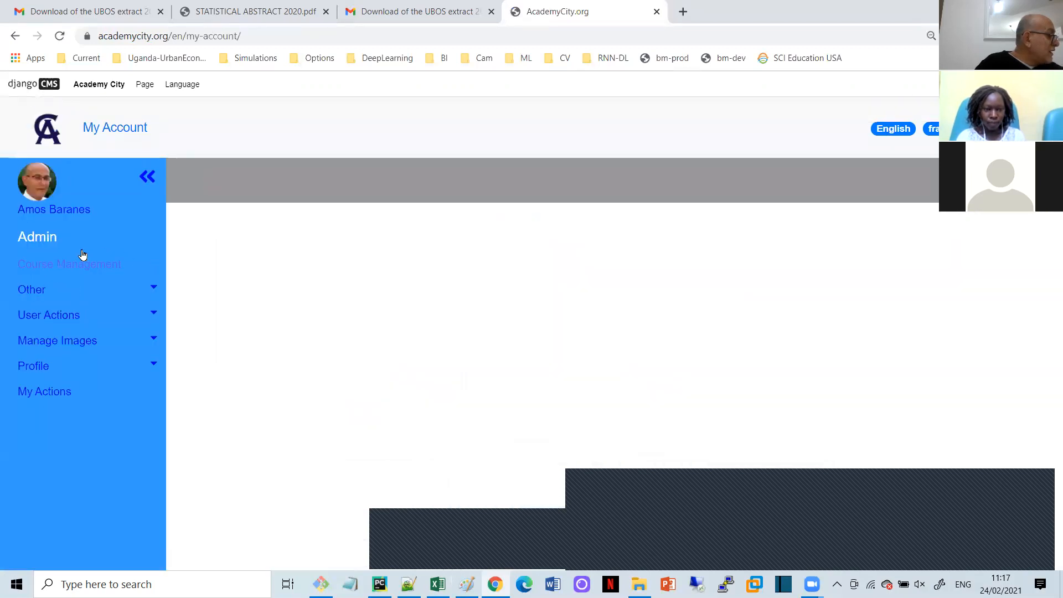
click(118, 260)
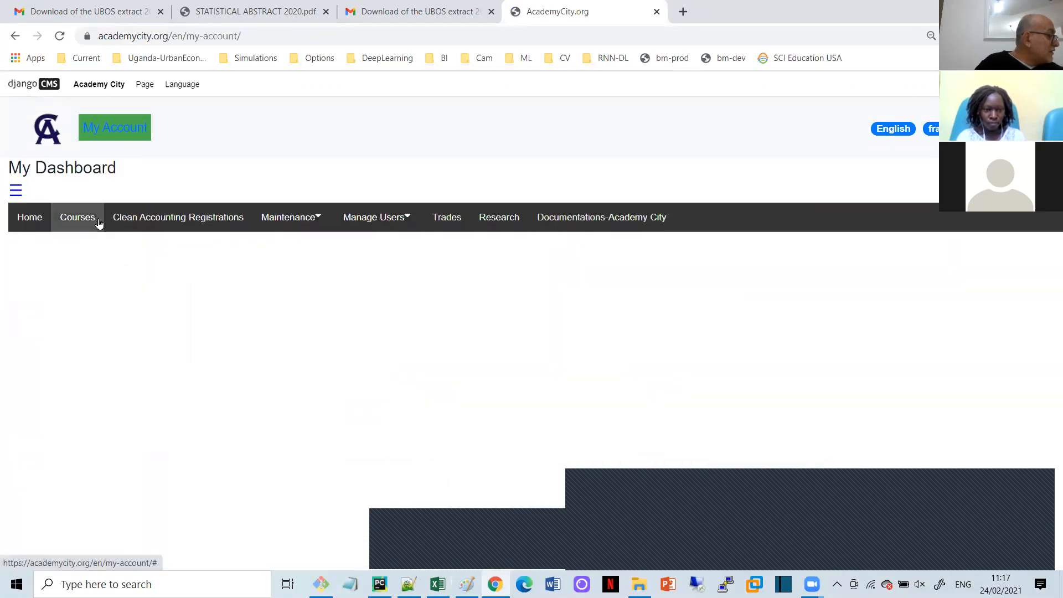
click(98, 221)
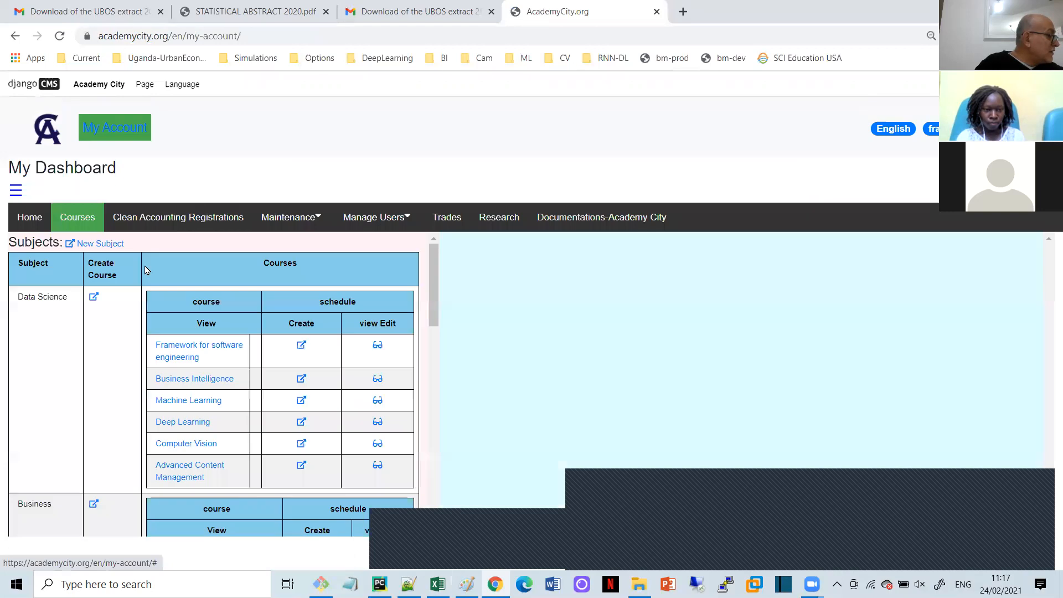
click(378, 346)
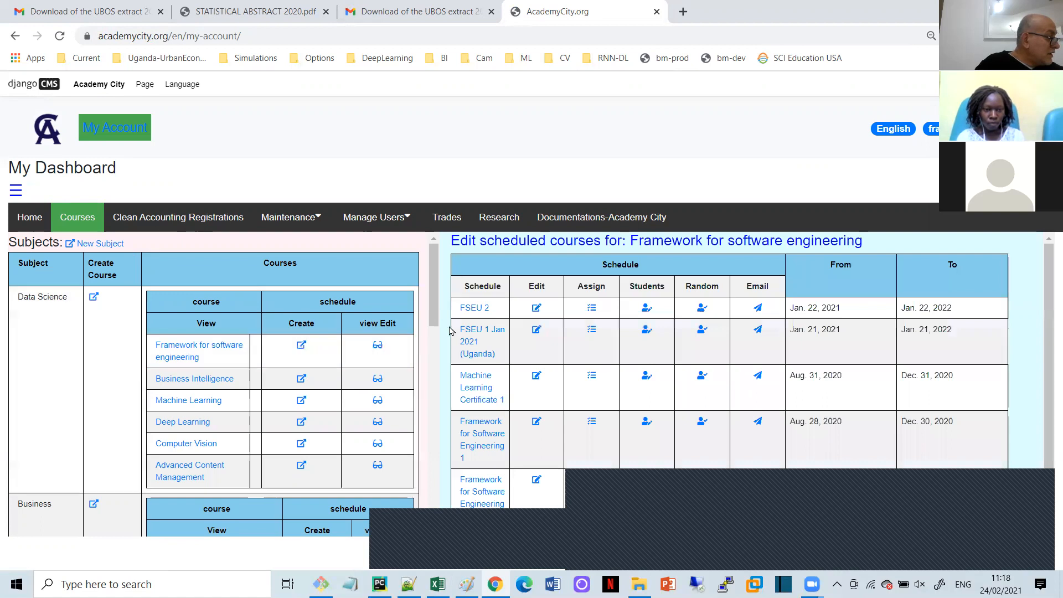
click(474, 308)
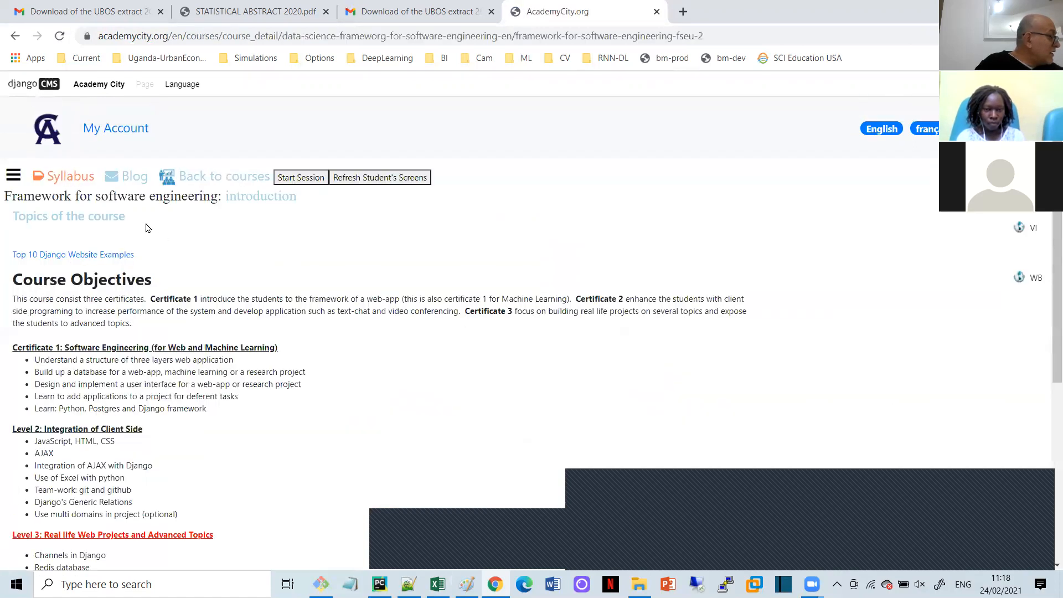
Open the Use Excel with Python lesson under Certificate 2: Integration with Client Side programing and dismiss the server connection alert
click(13, 176)
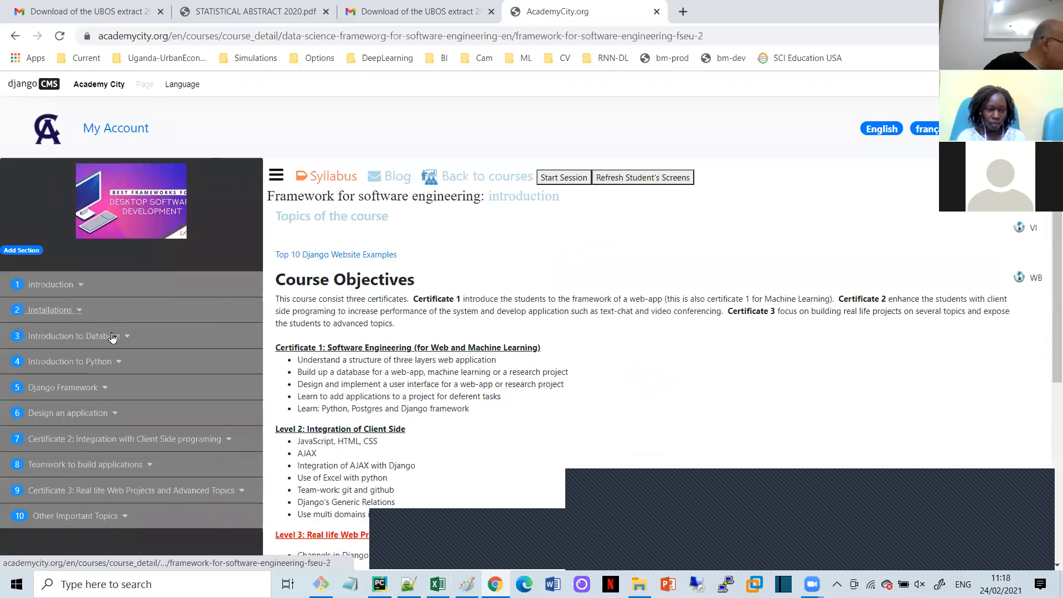
click(111, 442)
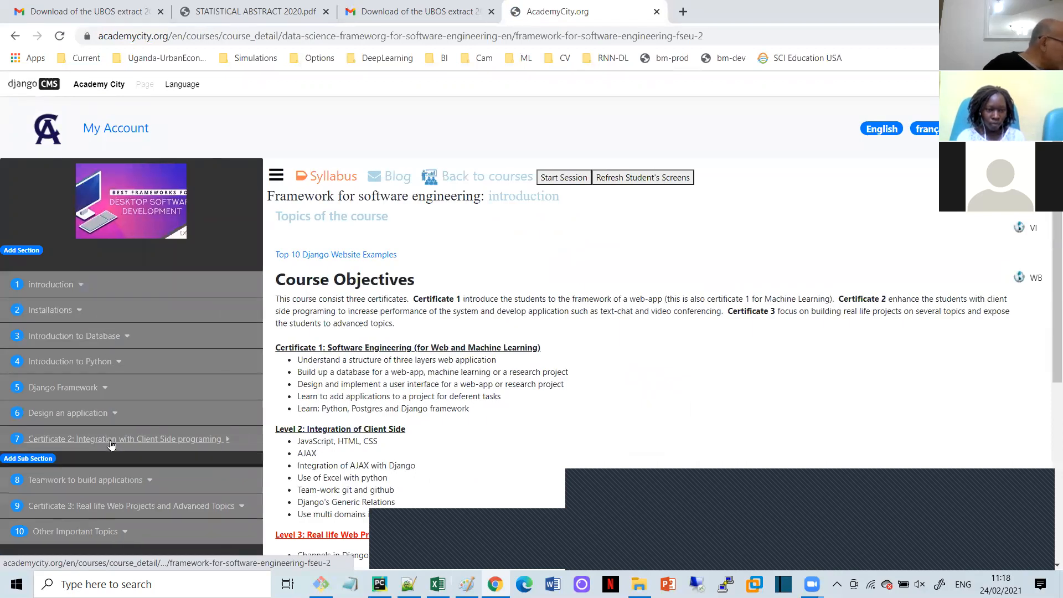
scroll(111, 442, down, 2)
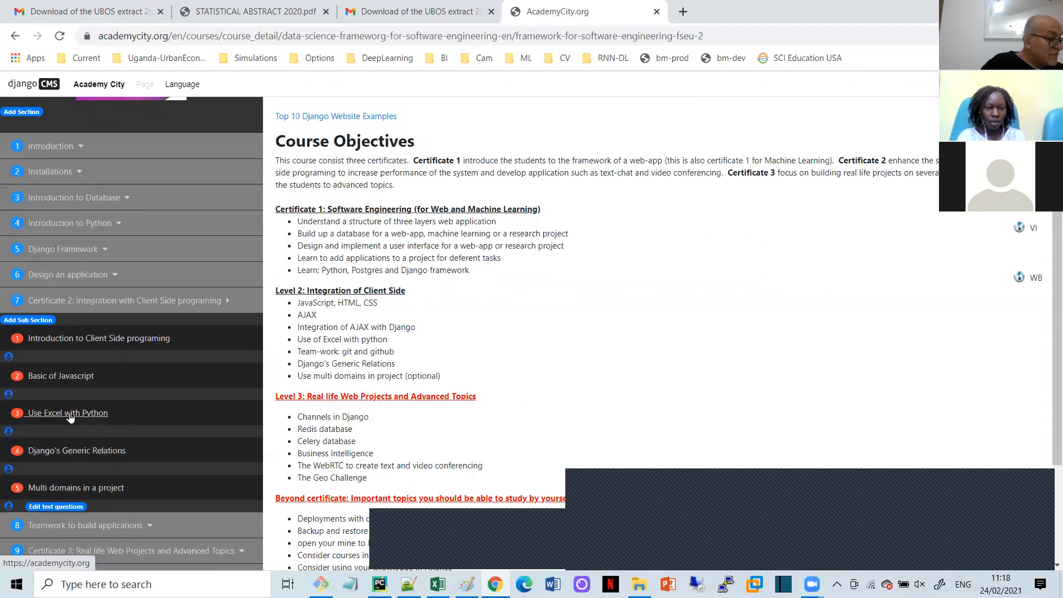
click(8, 432)
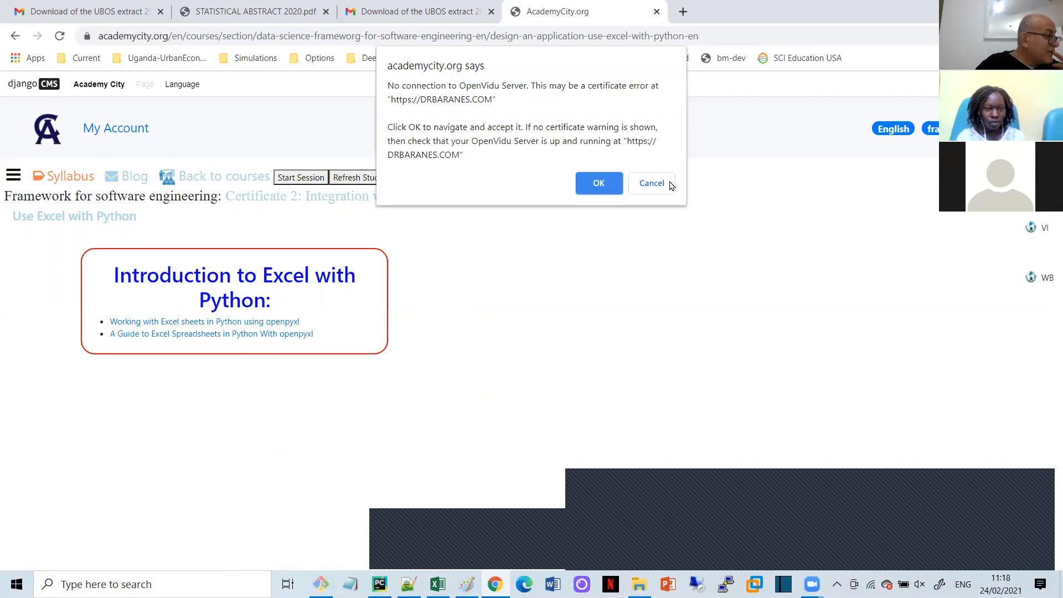
click(652, 185)
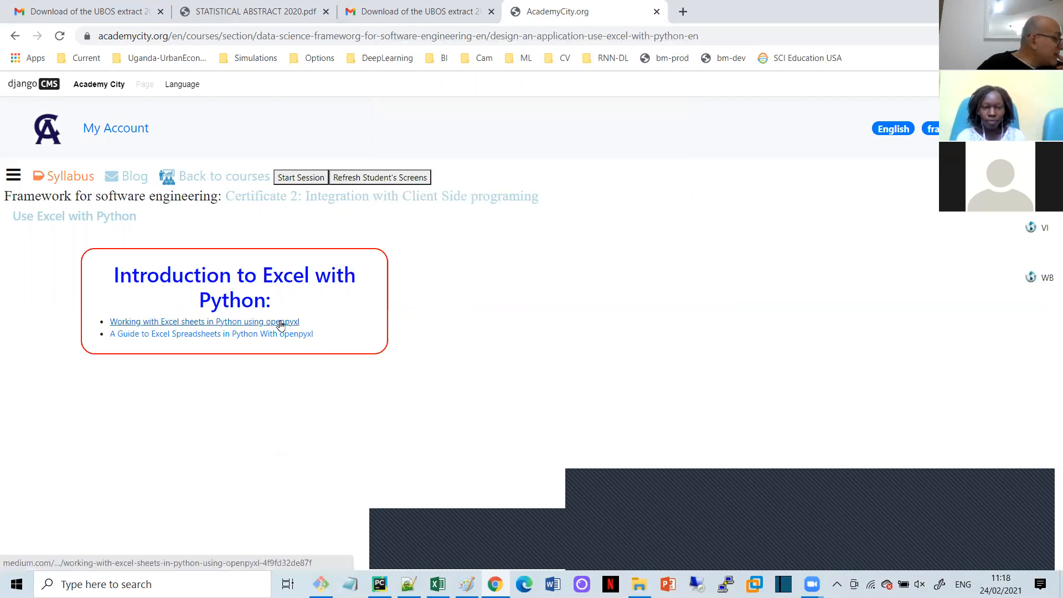
Open the article Working with Excel sheets in Python using openpyxl and examine the package install command in its Setup section
click(281, 321)
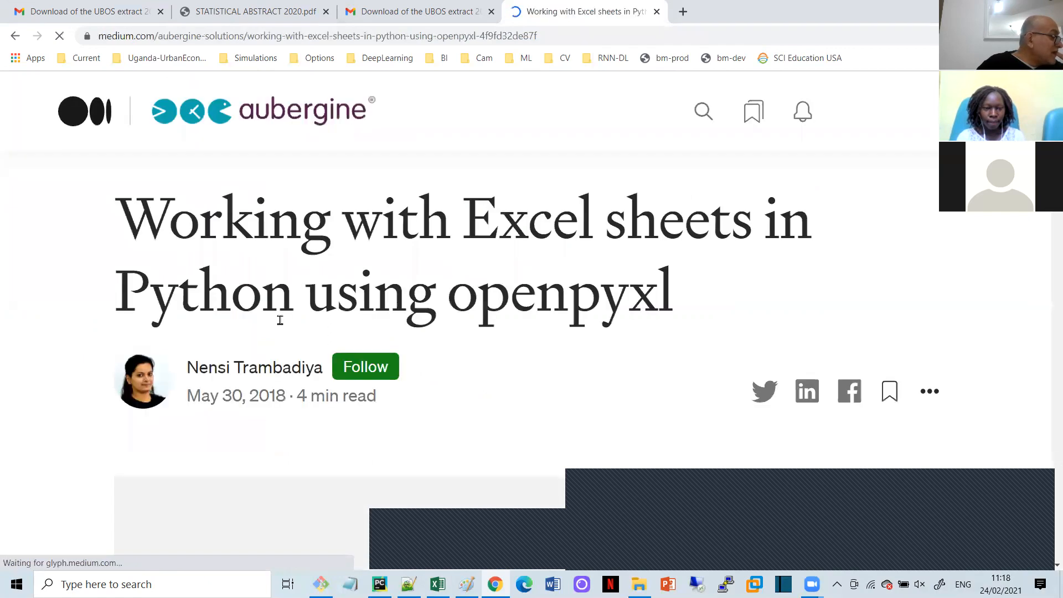
scroll(281, 321, down, 10)
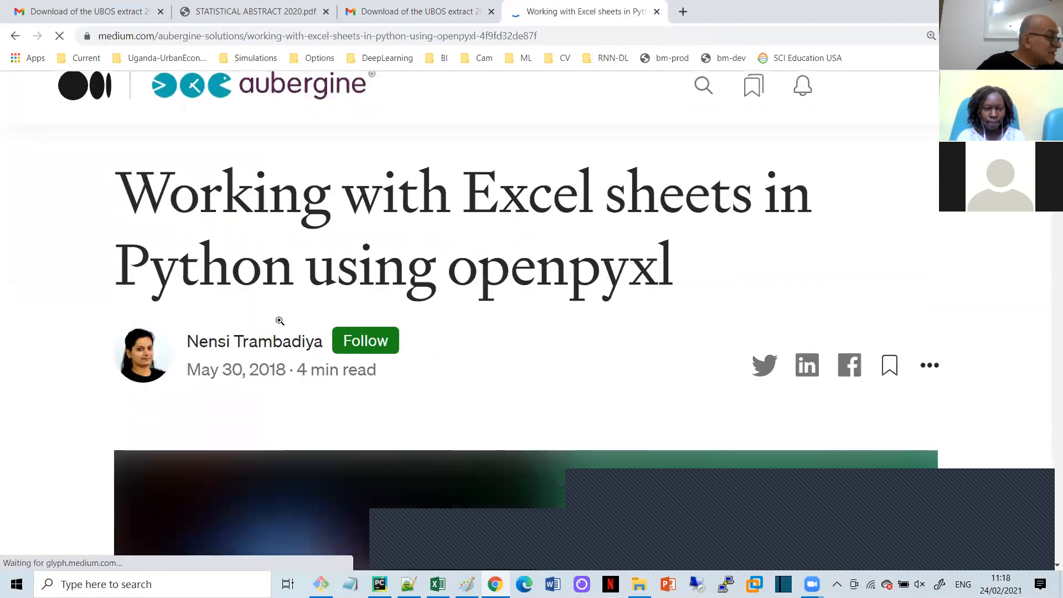
scroll(281, 324, down, 2)
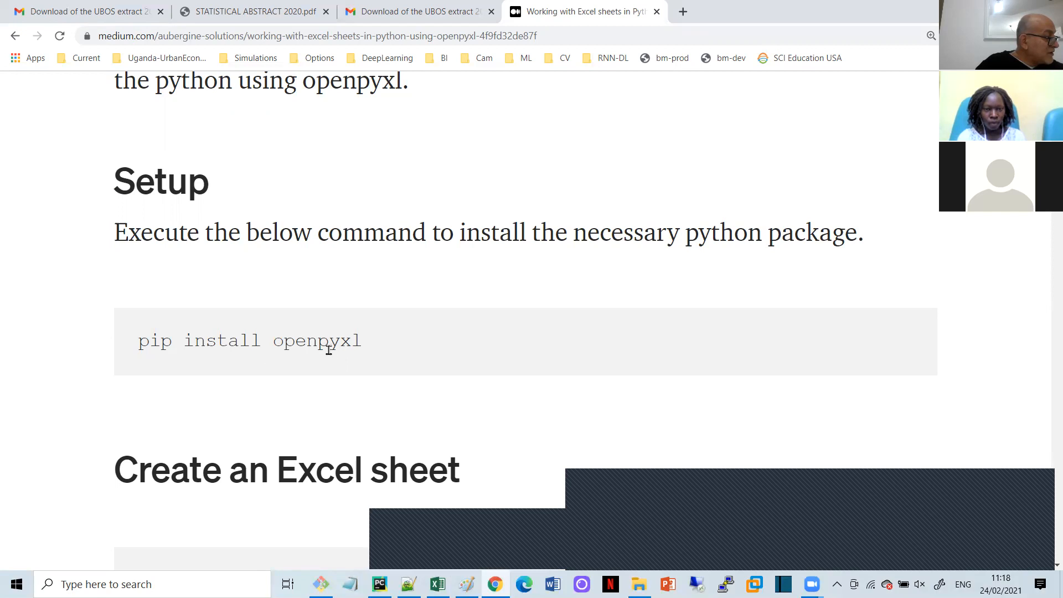
drag(361, 341, 276, 340)
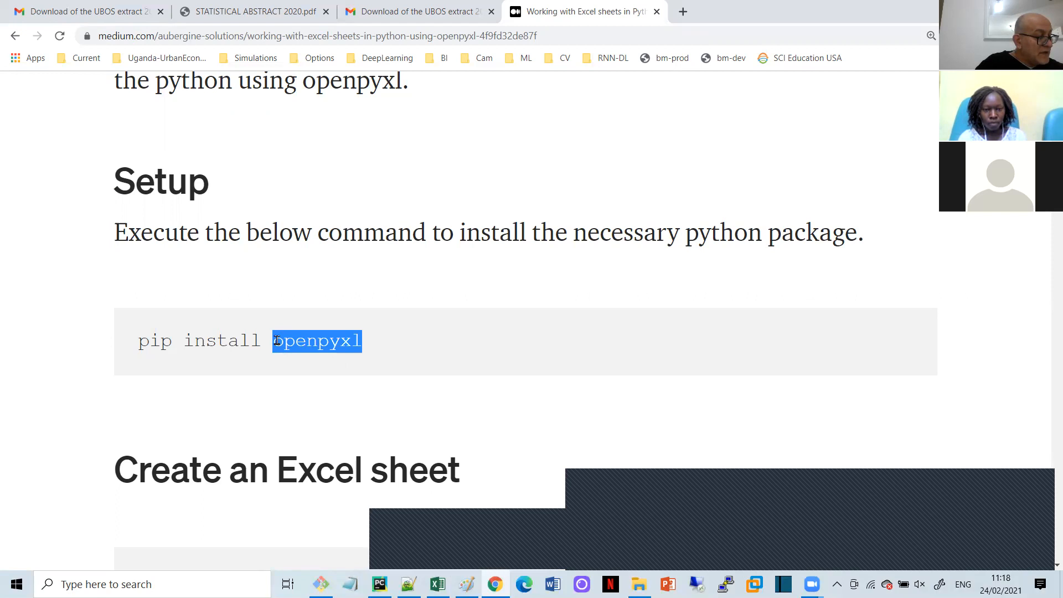
drag(277, 341, 276, 341)
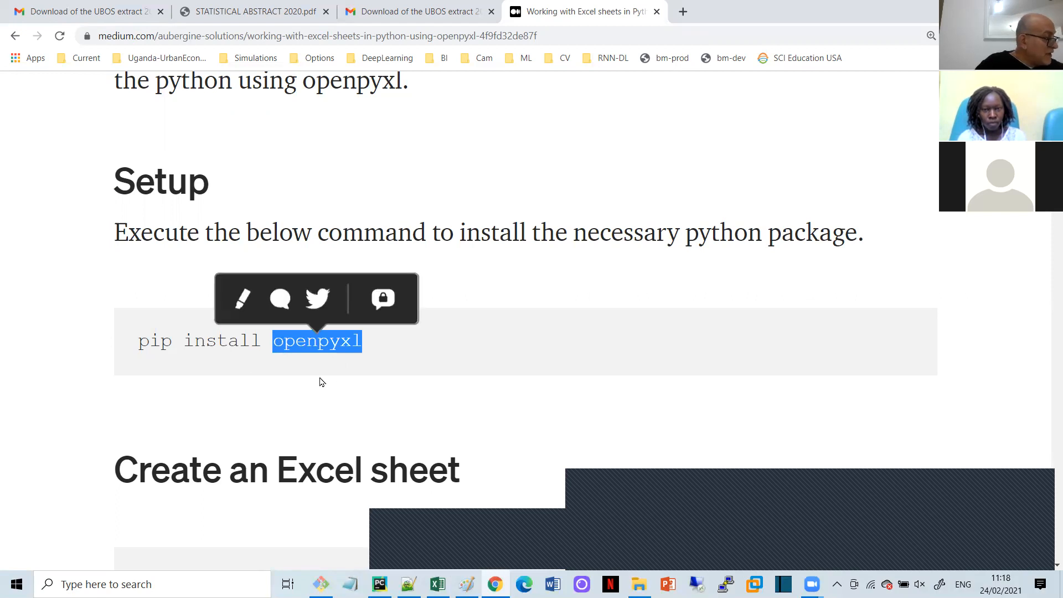
click(221, 399)
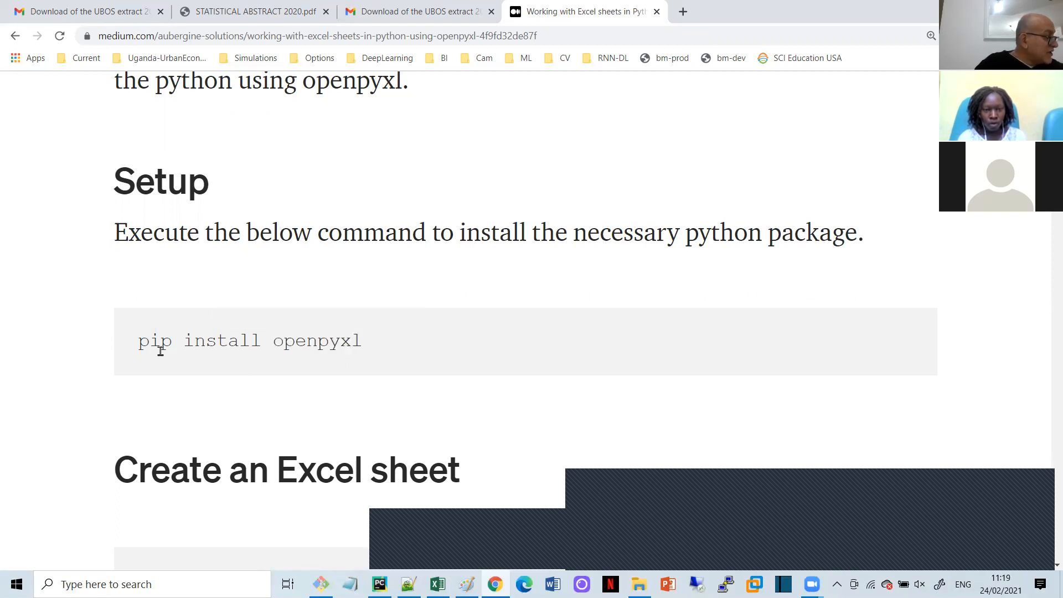
Examine the article's code examples for creating an Excel workbook, including the Workbook import line, and for writing values to cells
scroll(247, 401, down, 5)
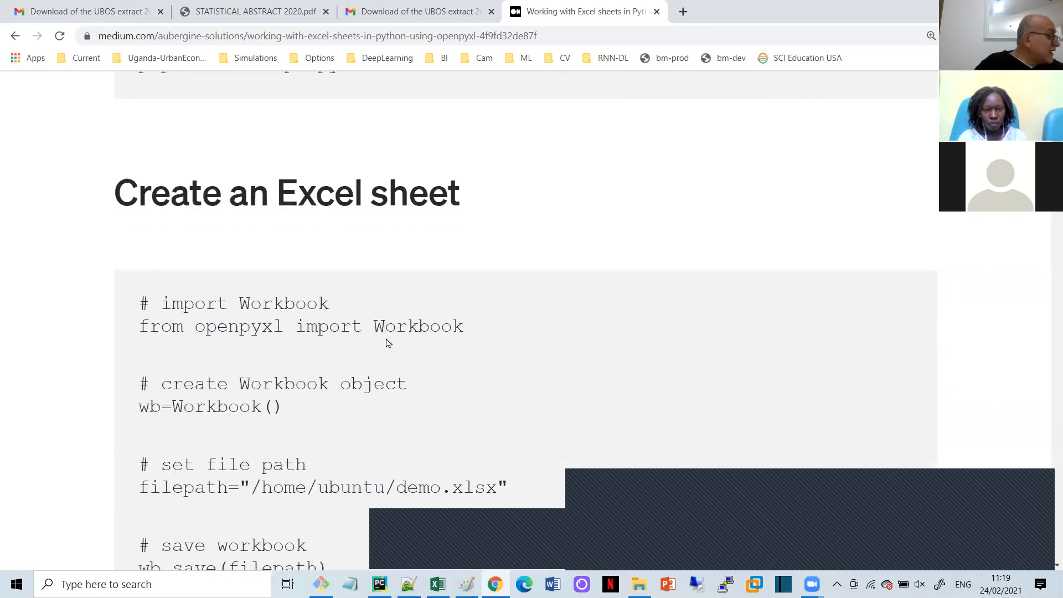
drag(141, 324, 467, 339)
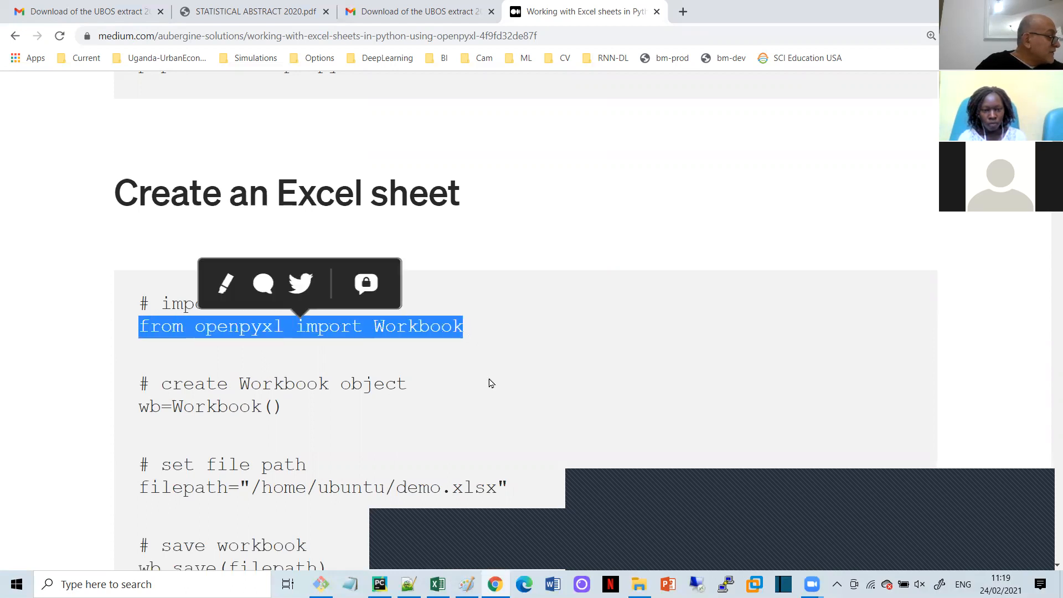
scroll(490, 384, down, 6)
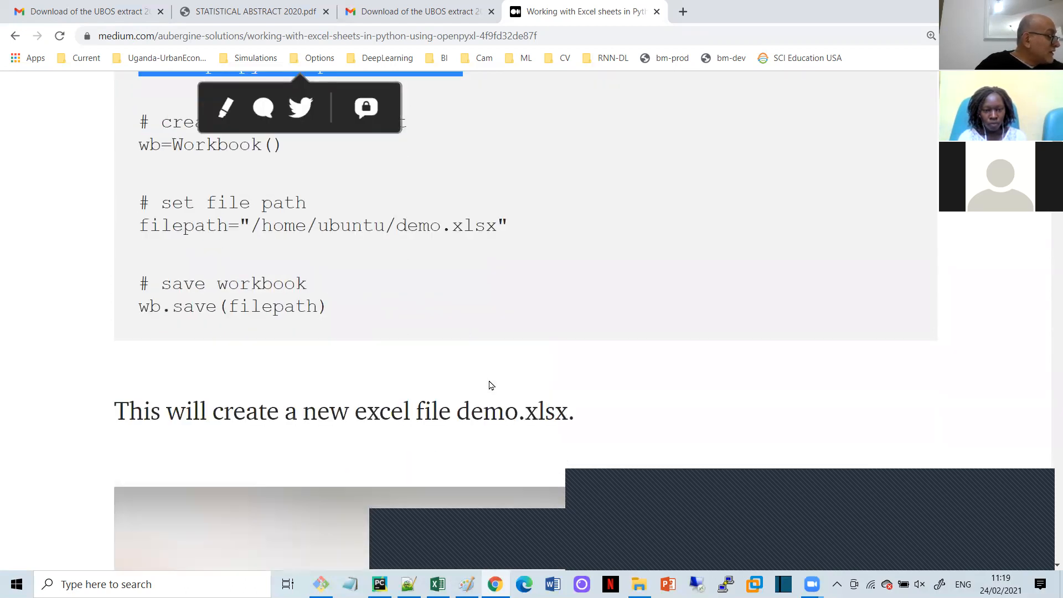
scroll(490, 380, down, 10)
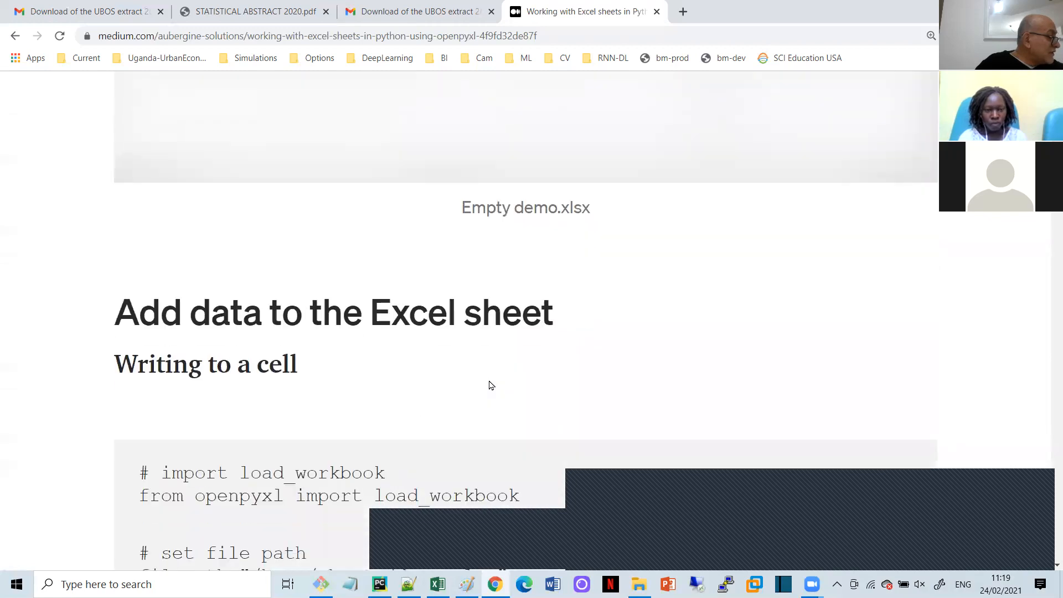
scroll(490, 385, down, 8)
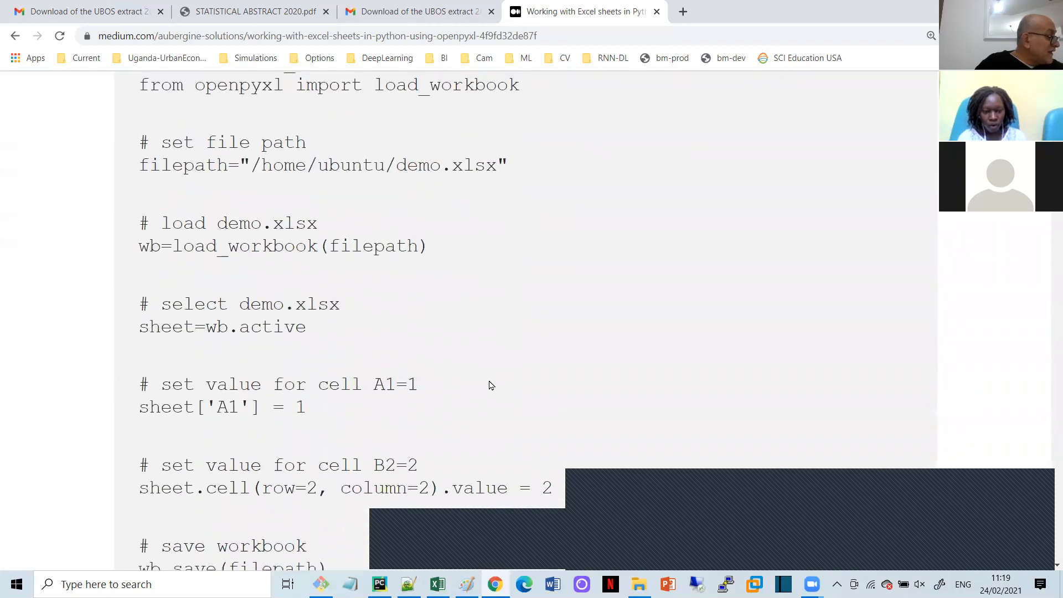
scroll(489, 385, down, 4)
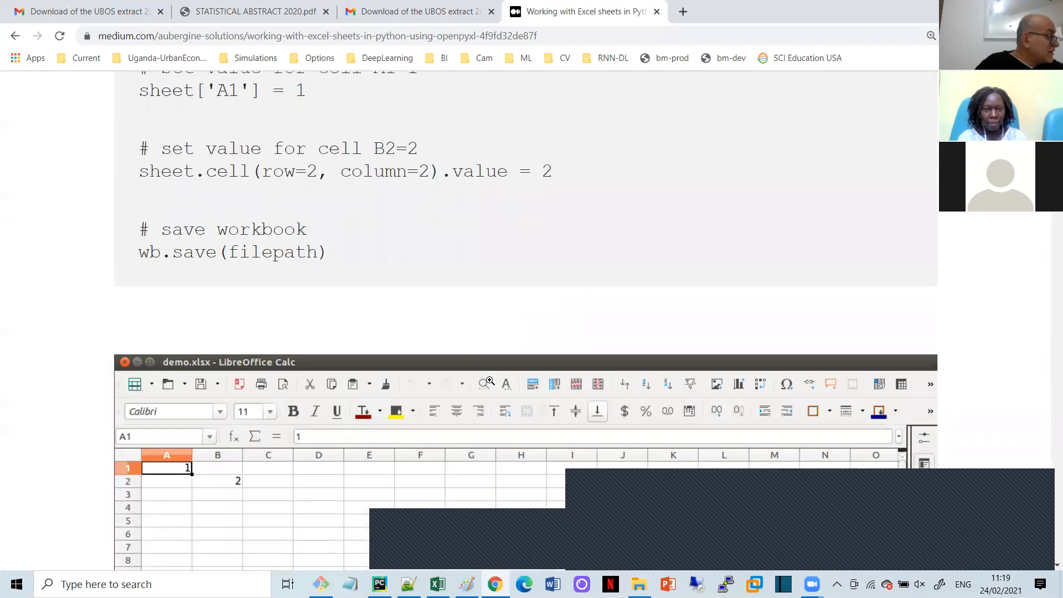
scroll(490, 385, up, 6)
scroll(490, 384, up, 5)
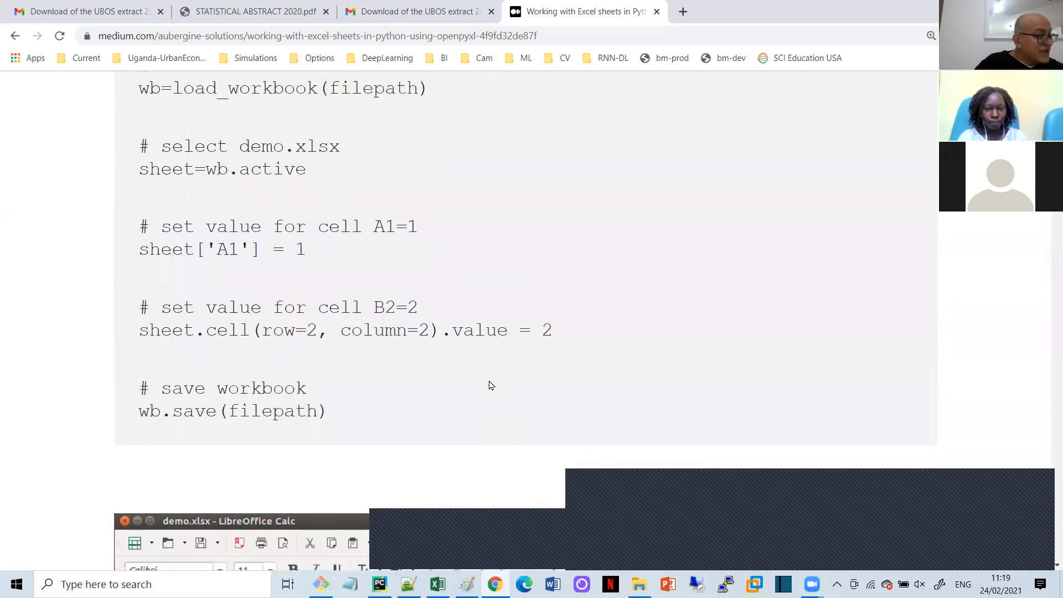